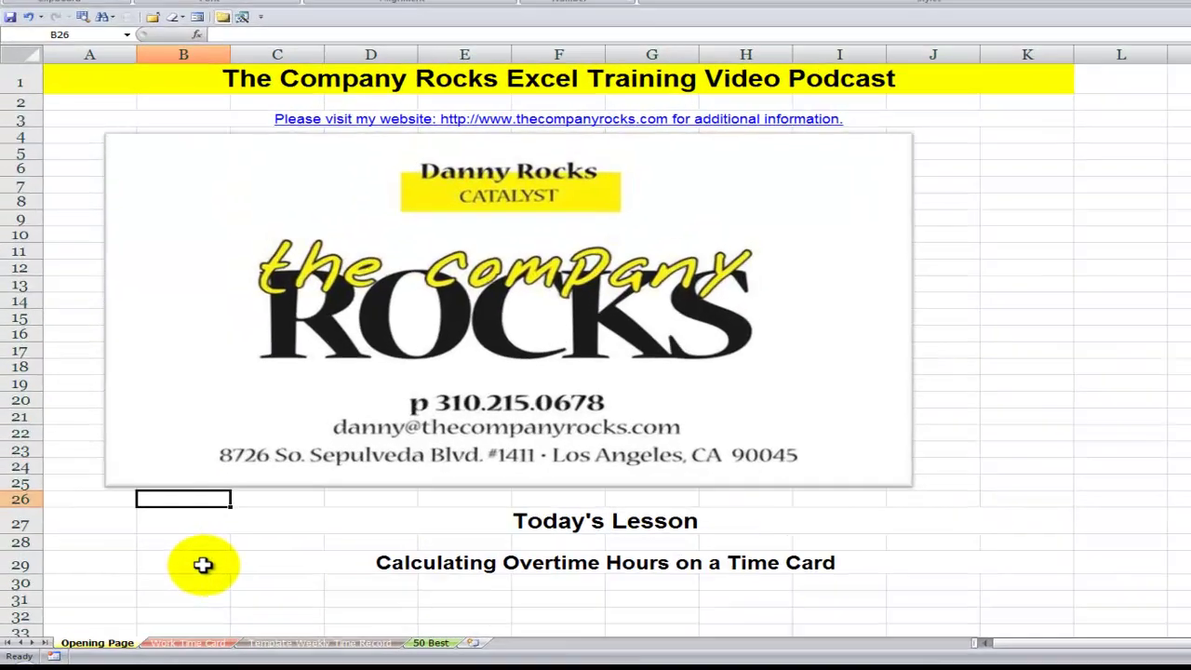
Step: Leave the Opening Page and bring up the Work Time Card worksheet
{"action": "left_click", "coordinate": [148, 537]}
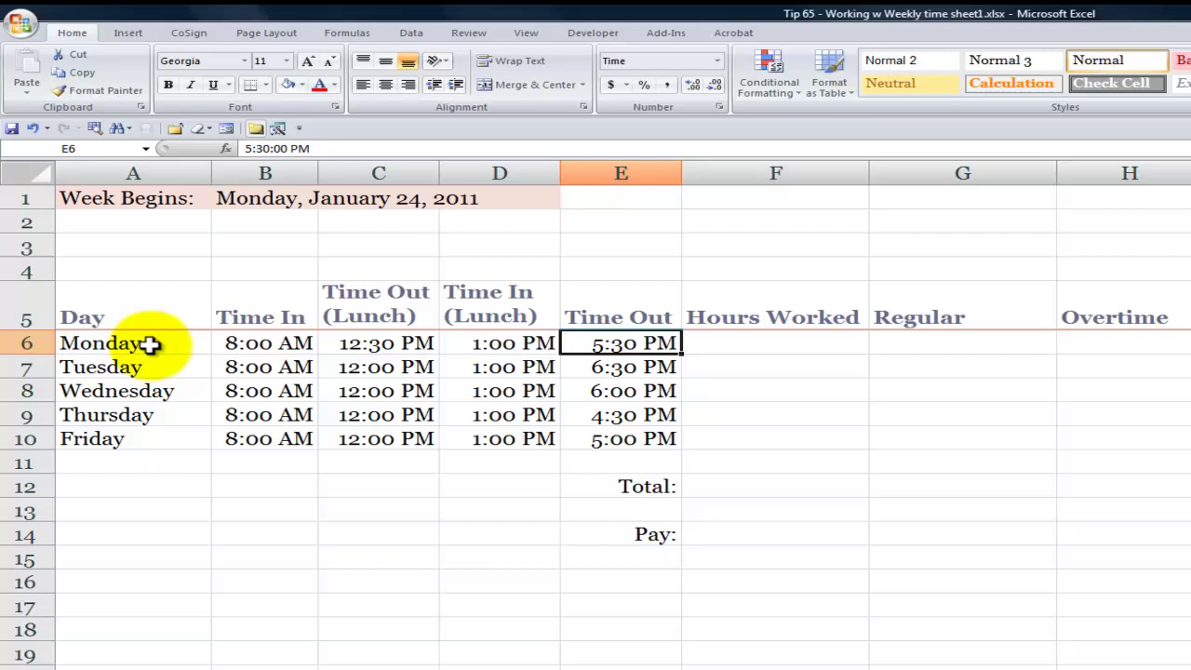
{"action": "left_click", "coordinate": [149, 344]}
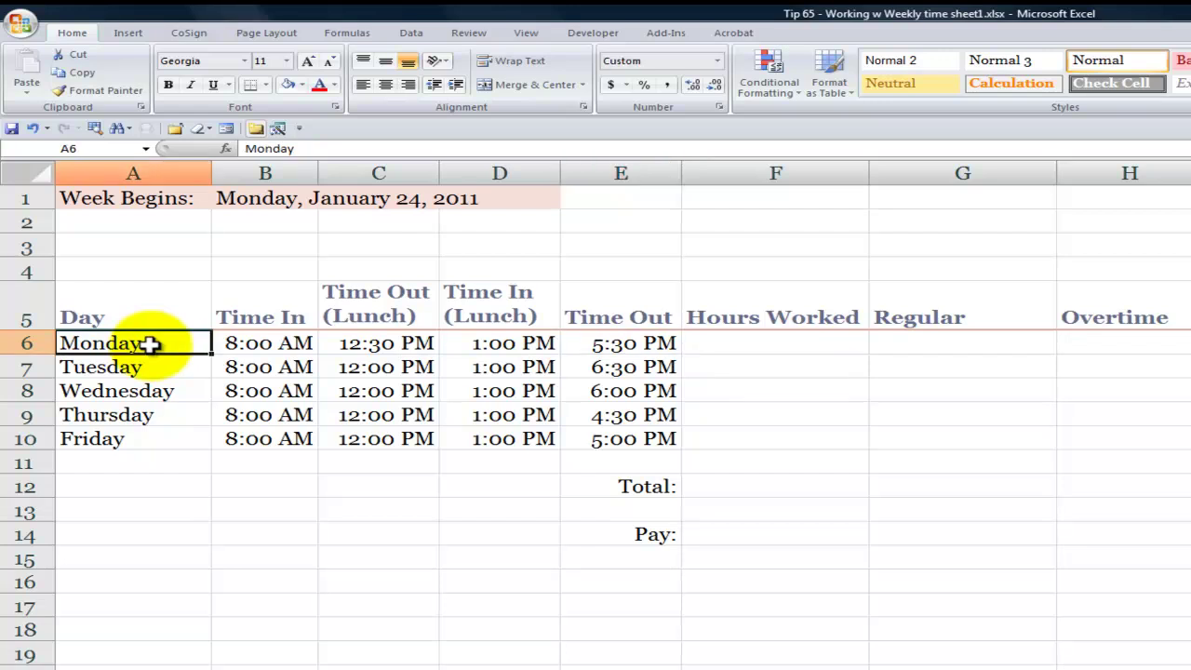
{"action": "left_click", "coordinate": [787, 346]}
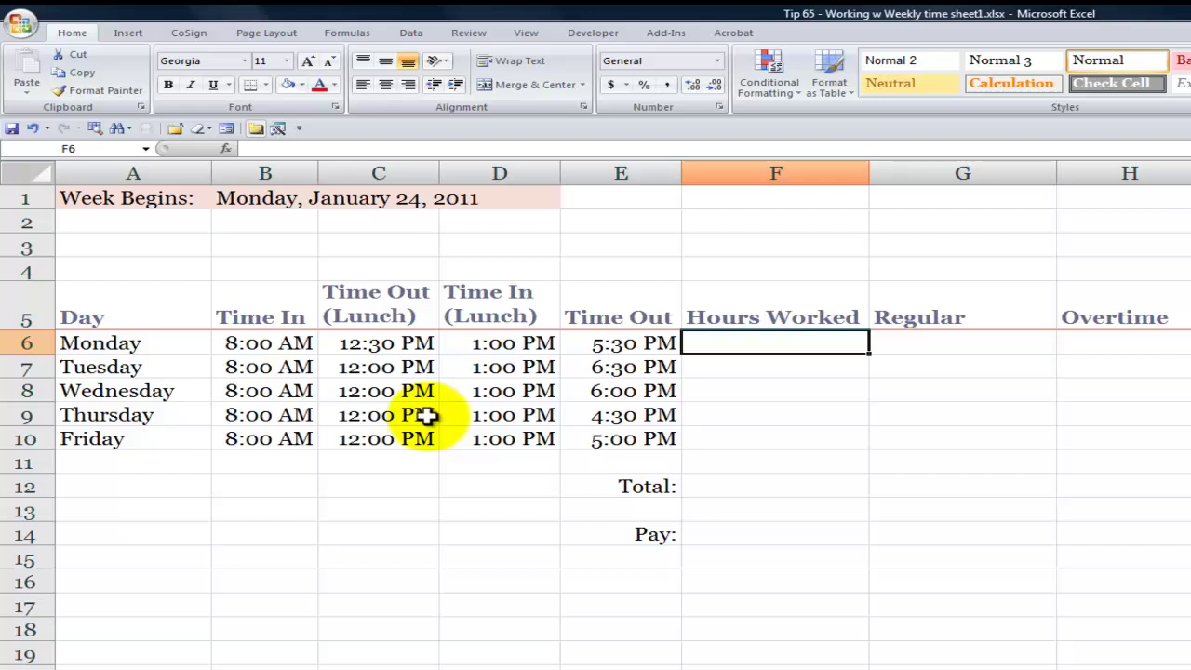
{"action": "left_click_drag", "start_coordinate": [99, 345], "coordinate": [119, 437]}
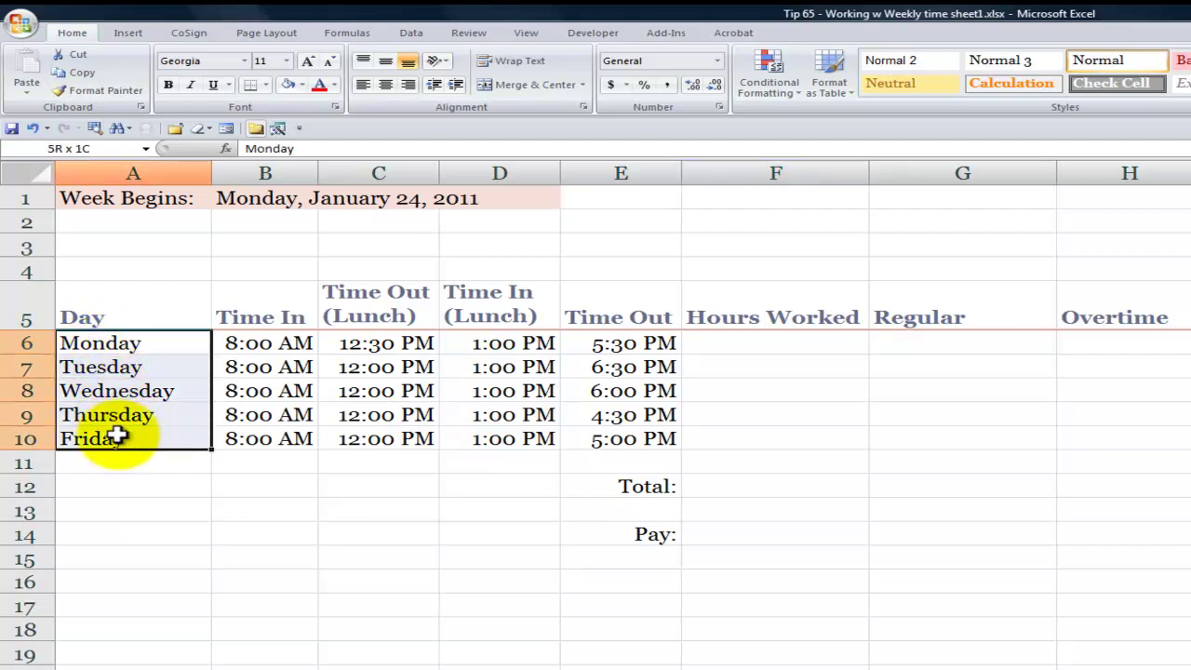
{"action": "left_click", "coordinate": [247, 344]}
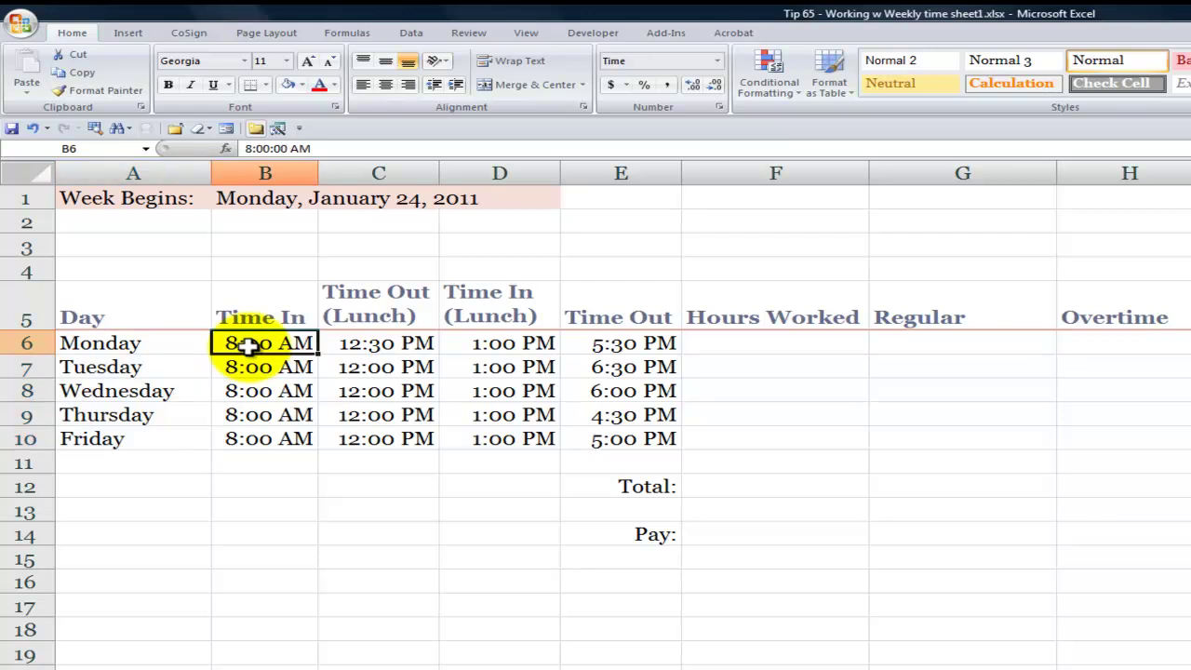
{"action": "left_click", "coordinate": [284, 309]}
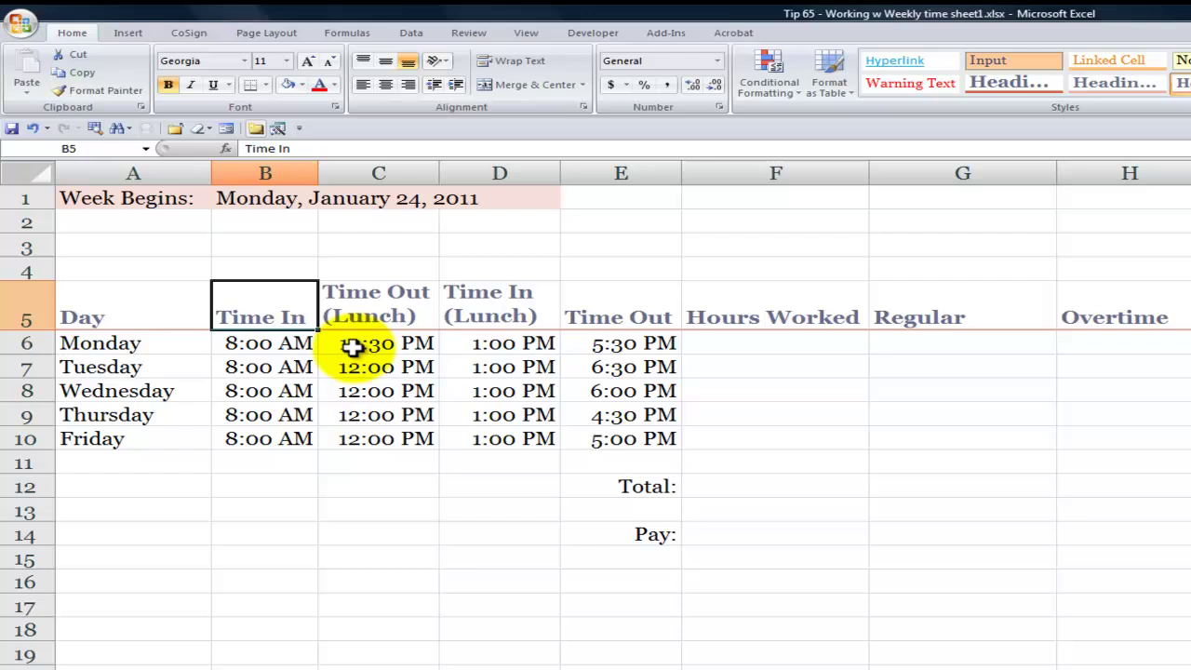
{"action": "left_click", "coordinate": [406, 343]}
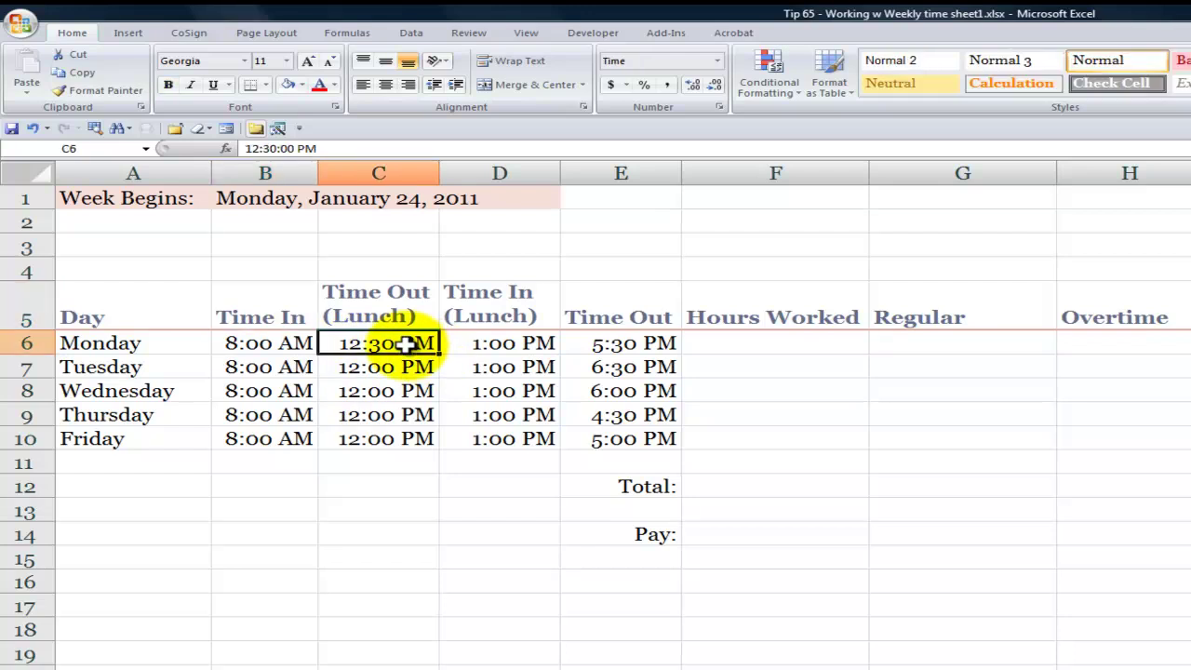
{"action": "left_click", "coordinate": [400, 295]}
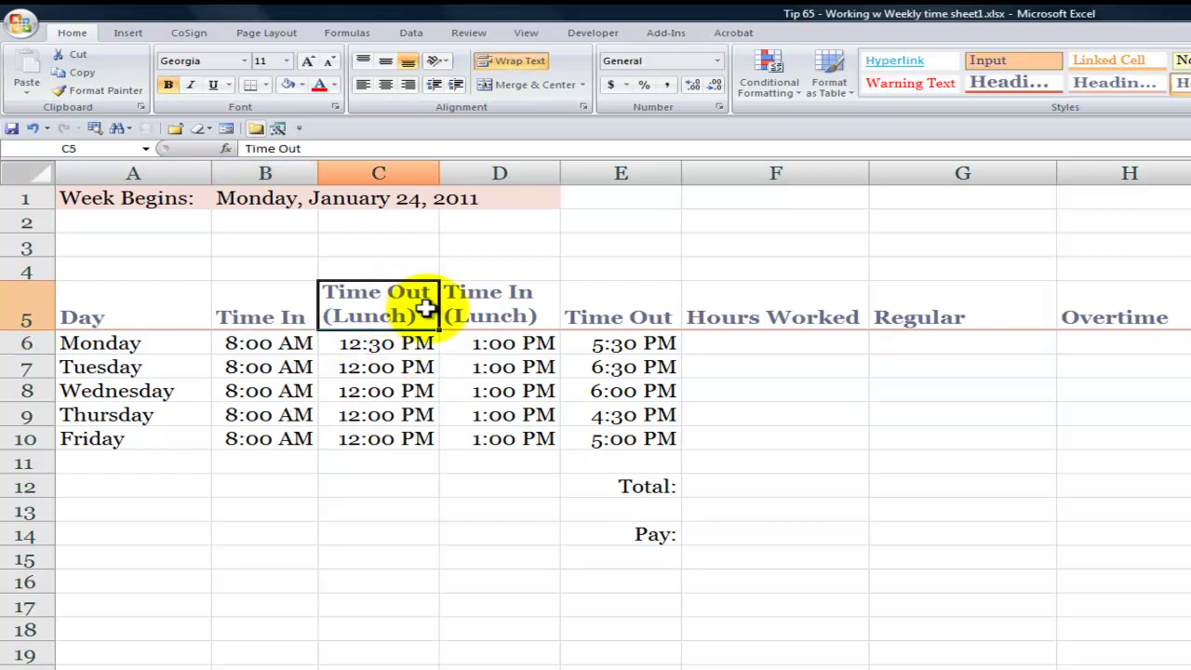
{"action": "left_click", "coordinate": [491, 300]}
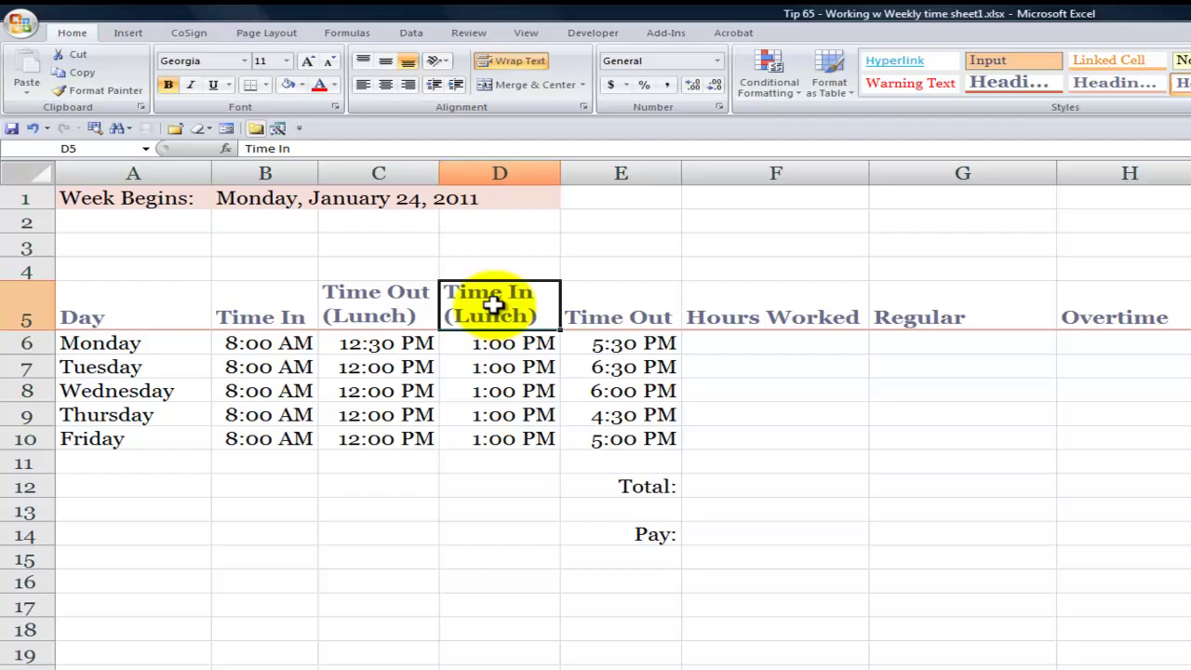
{"action": "left_click", "coordinate": [500, 343]}
{"action": "left_click", "coordinate": [640, 343]}
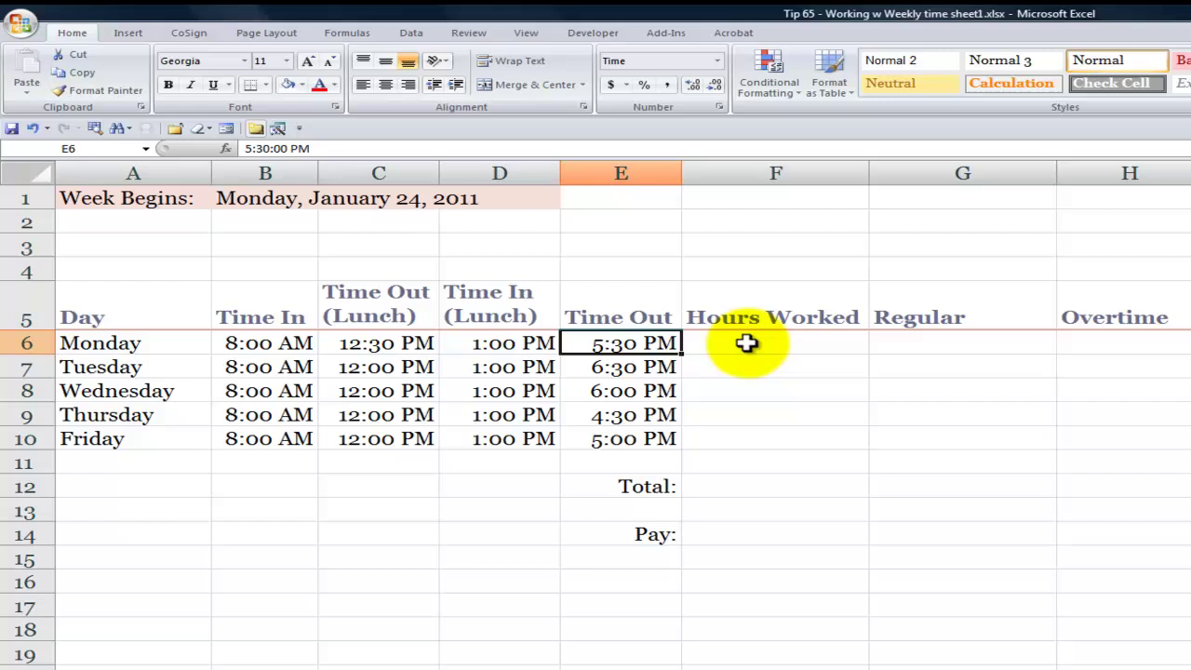
{"action": "left_click", "coordinate": [776, 344]}
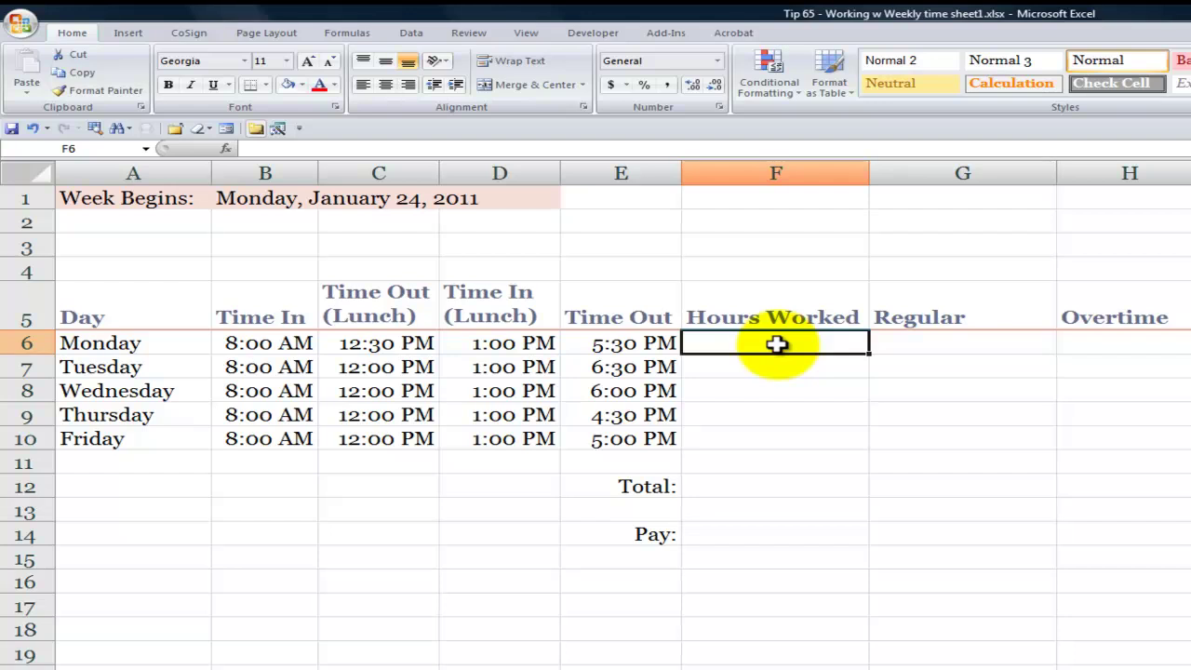
Step: Enter =(C6-B6)+(E6-D6) in F6 so Monday's hours worked show 9:00
{"action": "type", "text": "="}
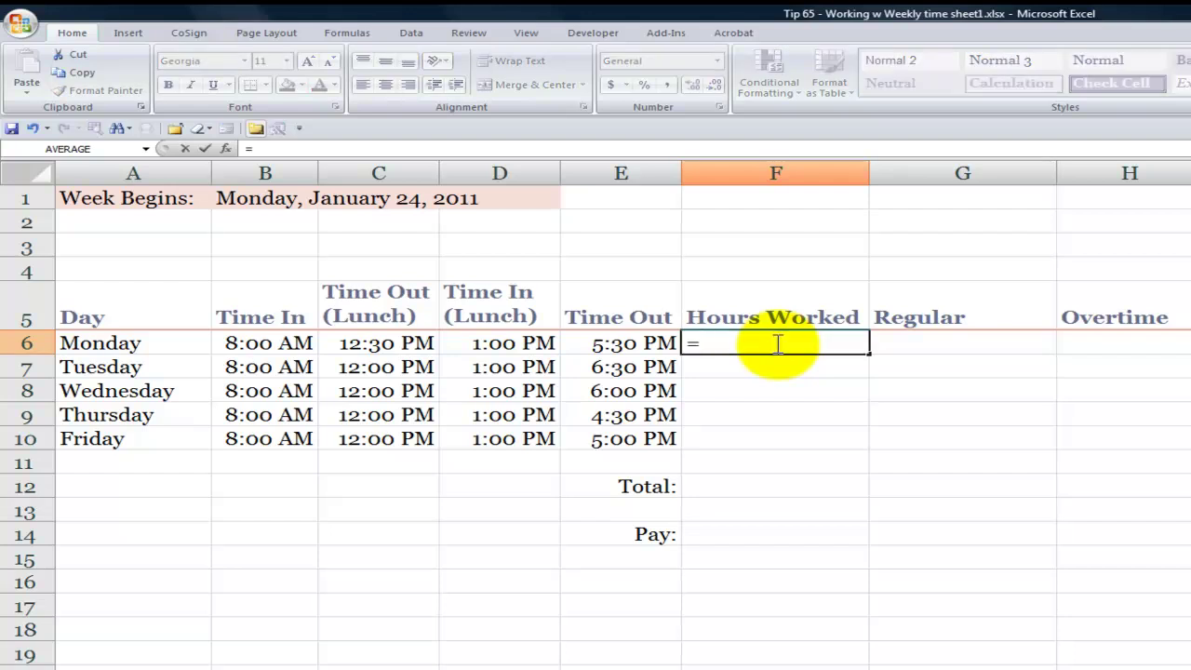
{"action": "type", "text": "("}
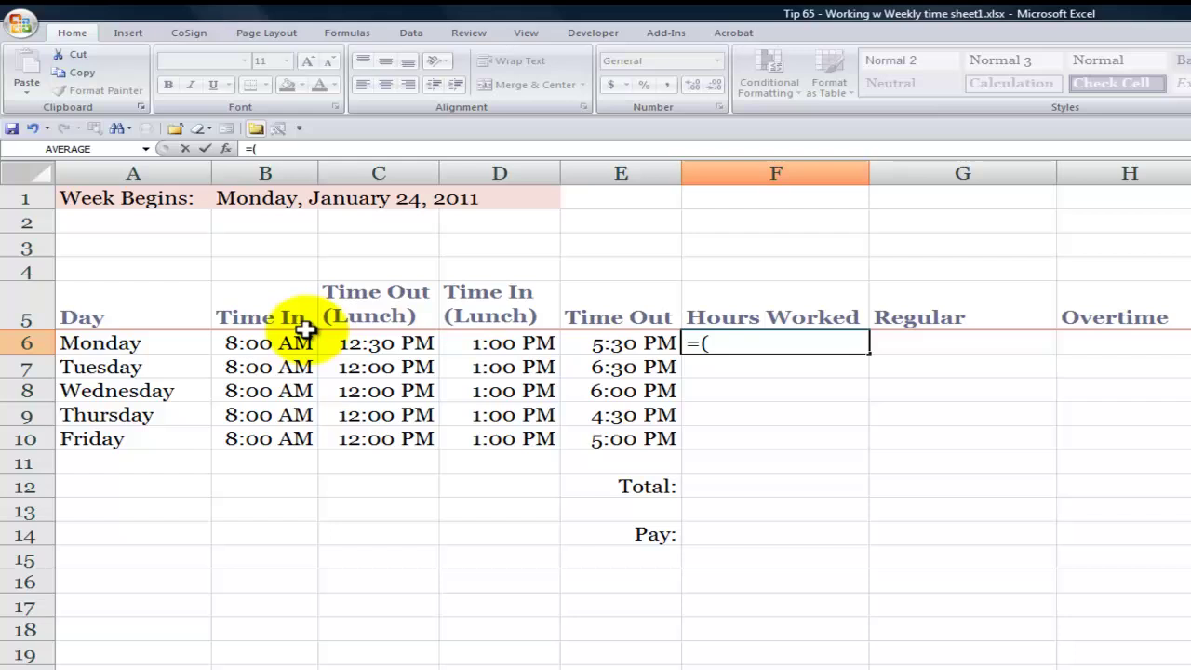
{"action": "left_click", "coordinate": [369, 345]}
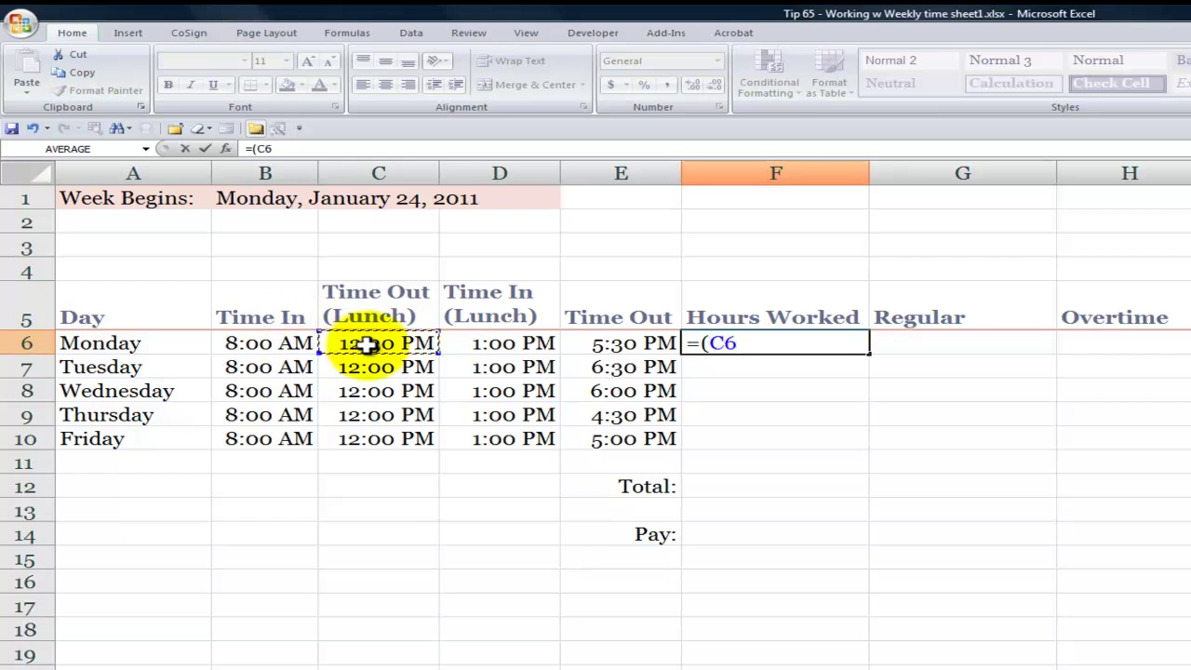
{"action": "type", "text": "-"}
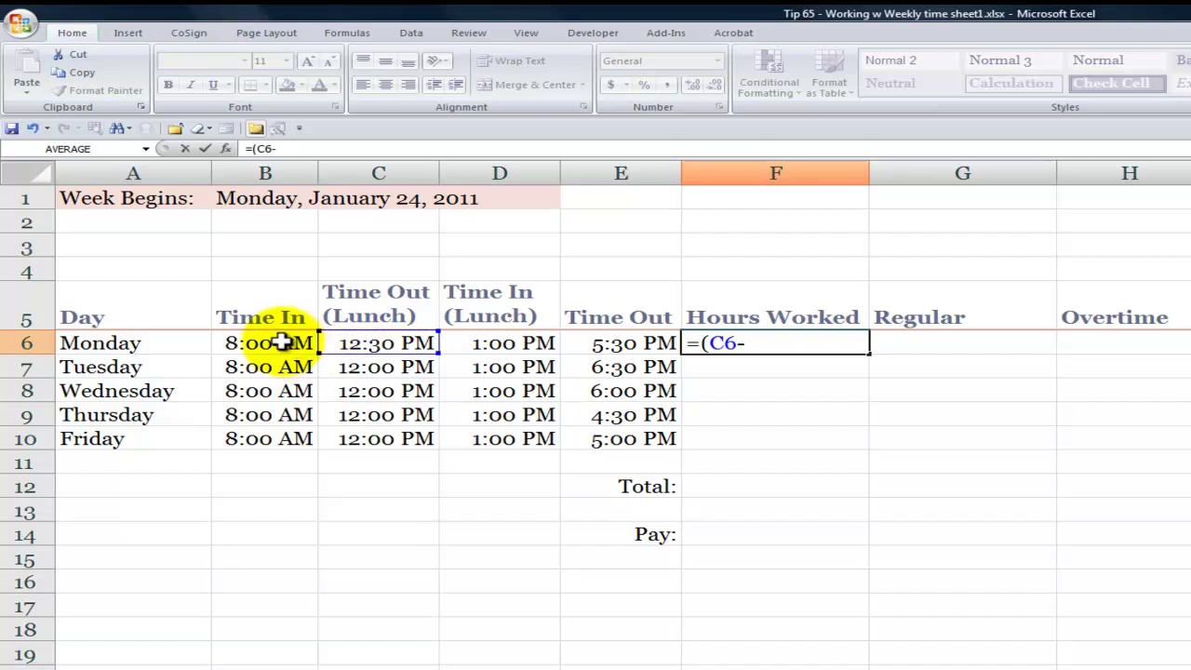
{"action": "left_click", "coordinate": [281, 343]}
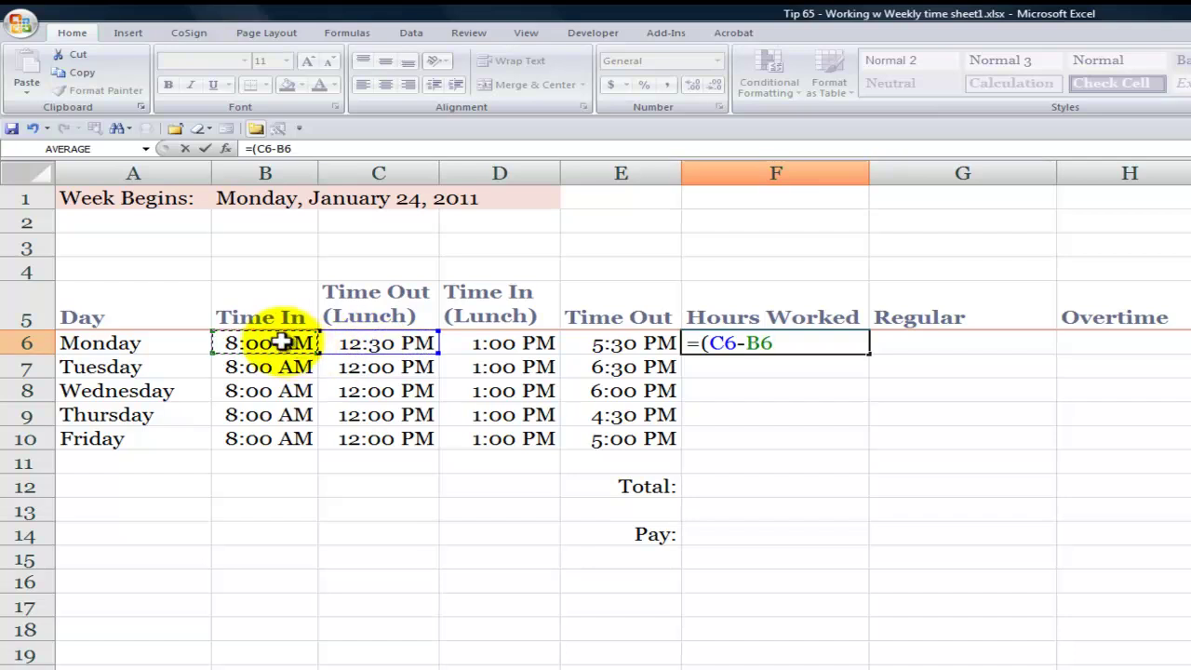
{"action": "type", "text": ")"}
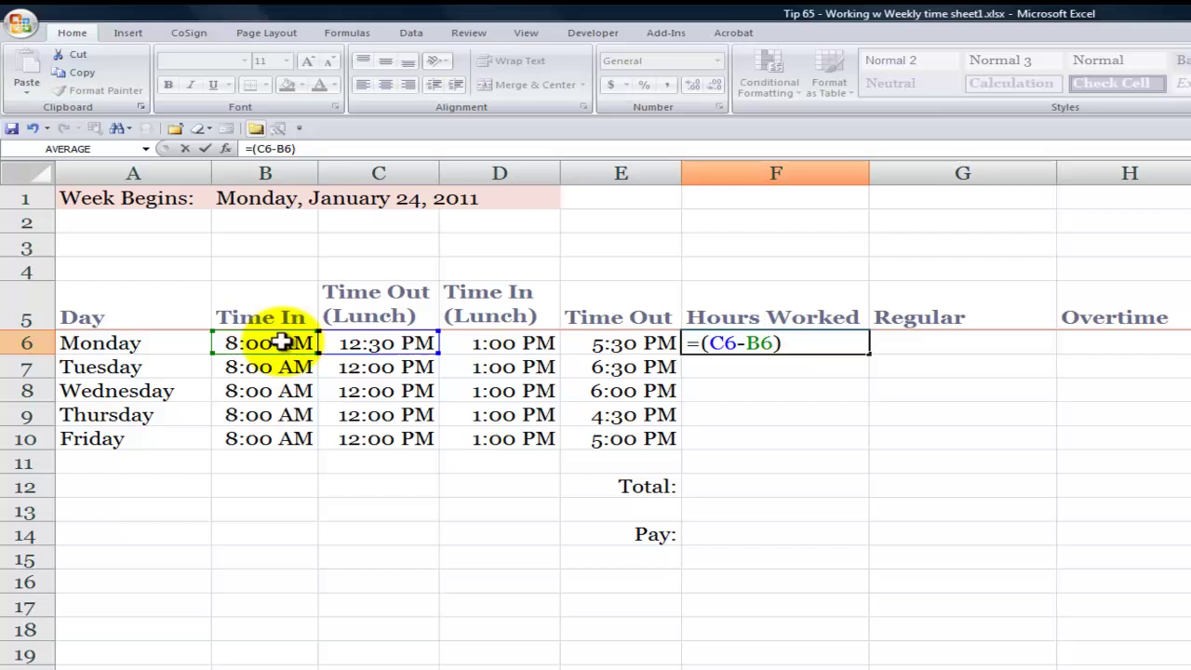
{"action": "type", "text": "+("}
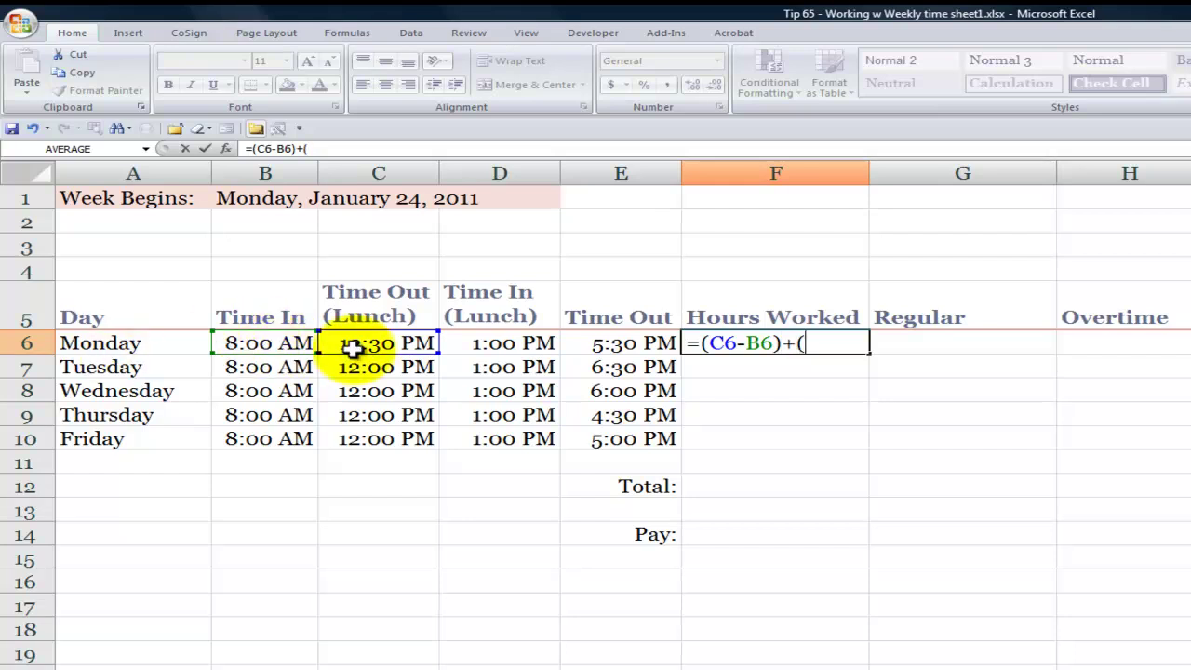
{"action": "left_click", "coordinate": [619, 343]}
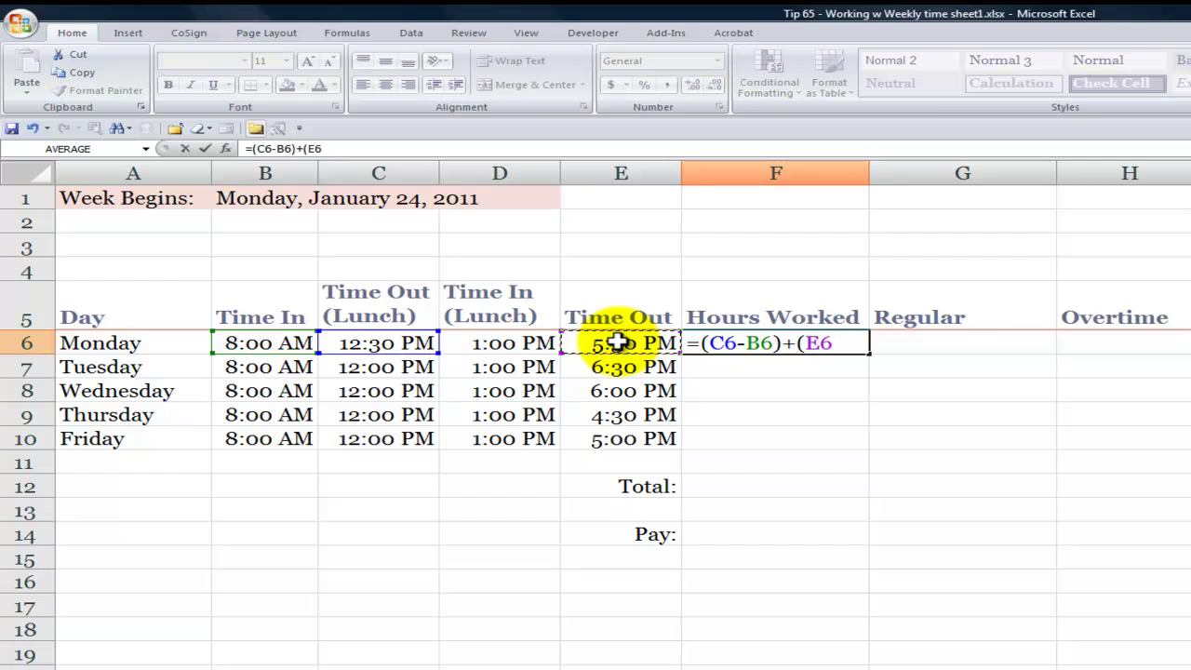
{"action": "type", "text": "-"}
{"action": "left_click", "coordinate": [505, 340]}
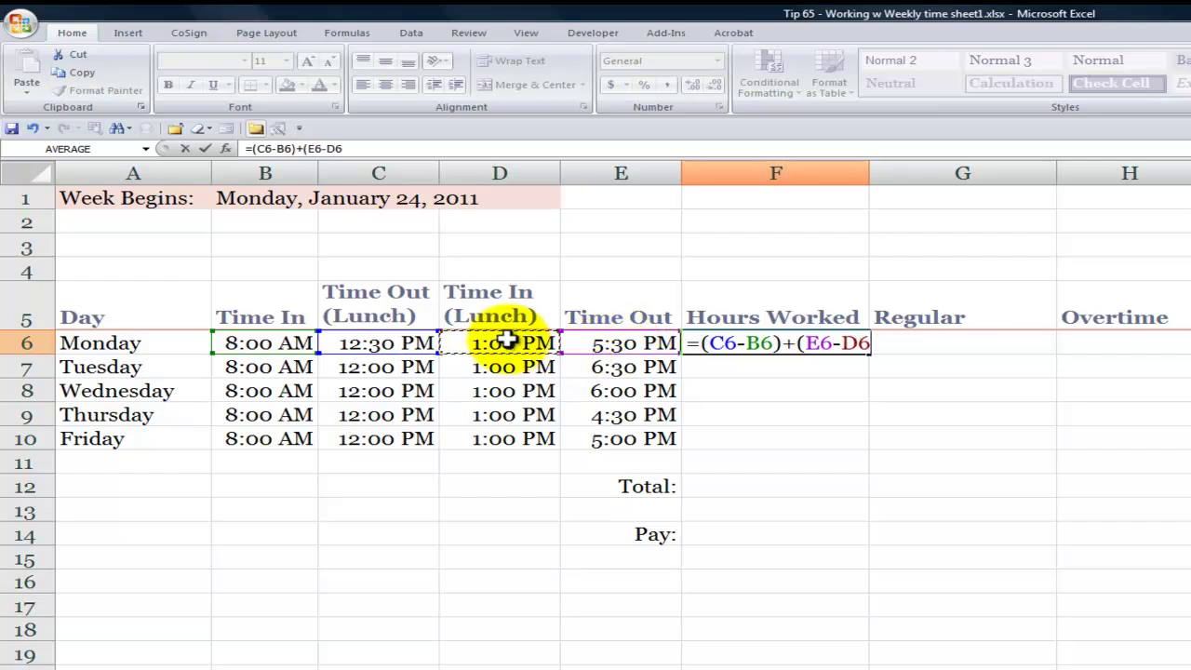
{"action": "type", "text": ")"}
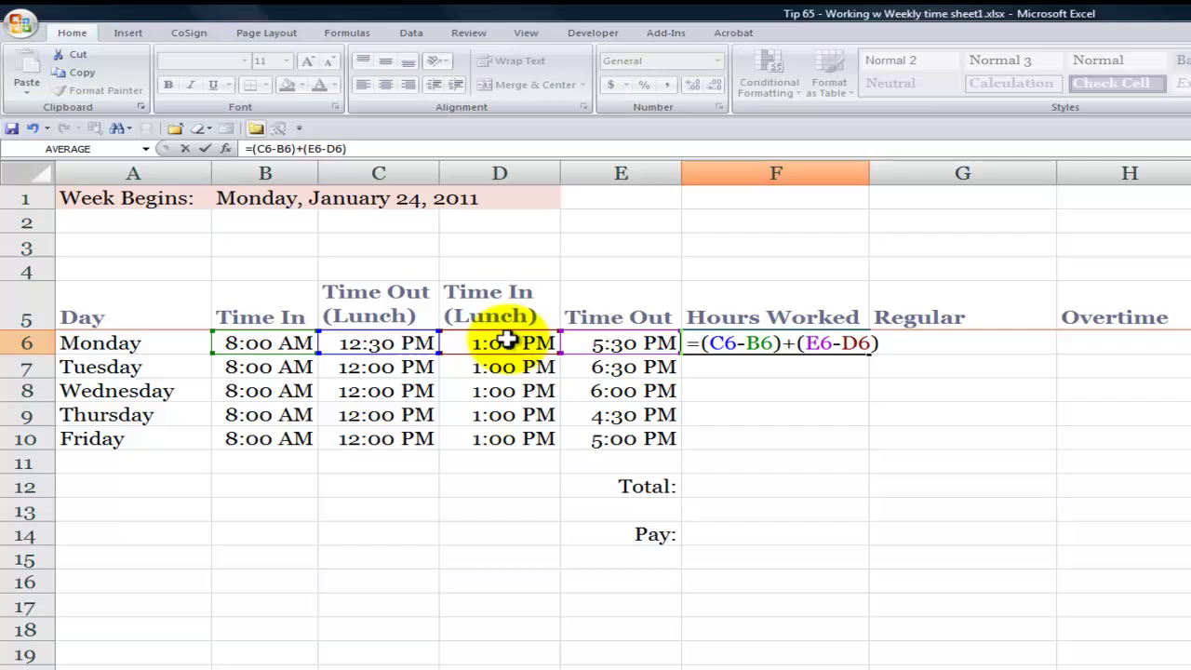
{"action": "key", "text": "ctrl+Return"}
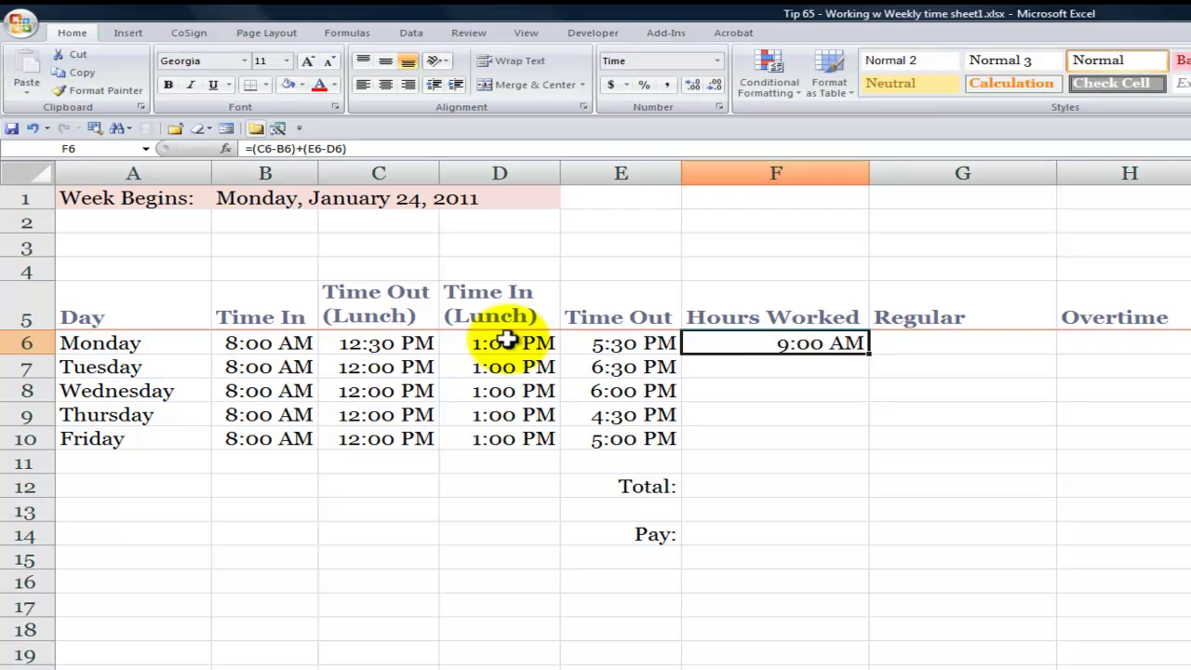
Step: Give F6 a custom h:mm format and fill it to F10 (9:00, 9:30, 9:00, 7:30, 8:00)
{"action": "right_click", "coordinate": [803, 344]}
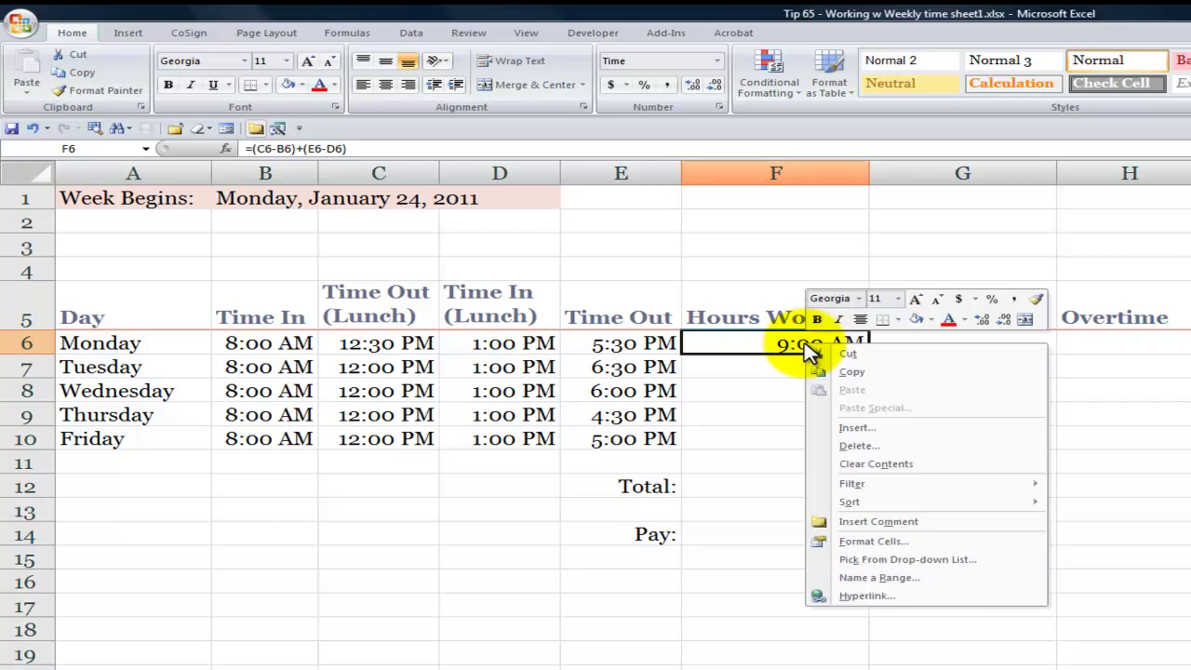
{"action": "left_click", "coordinate": [875, 541]}
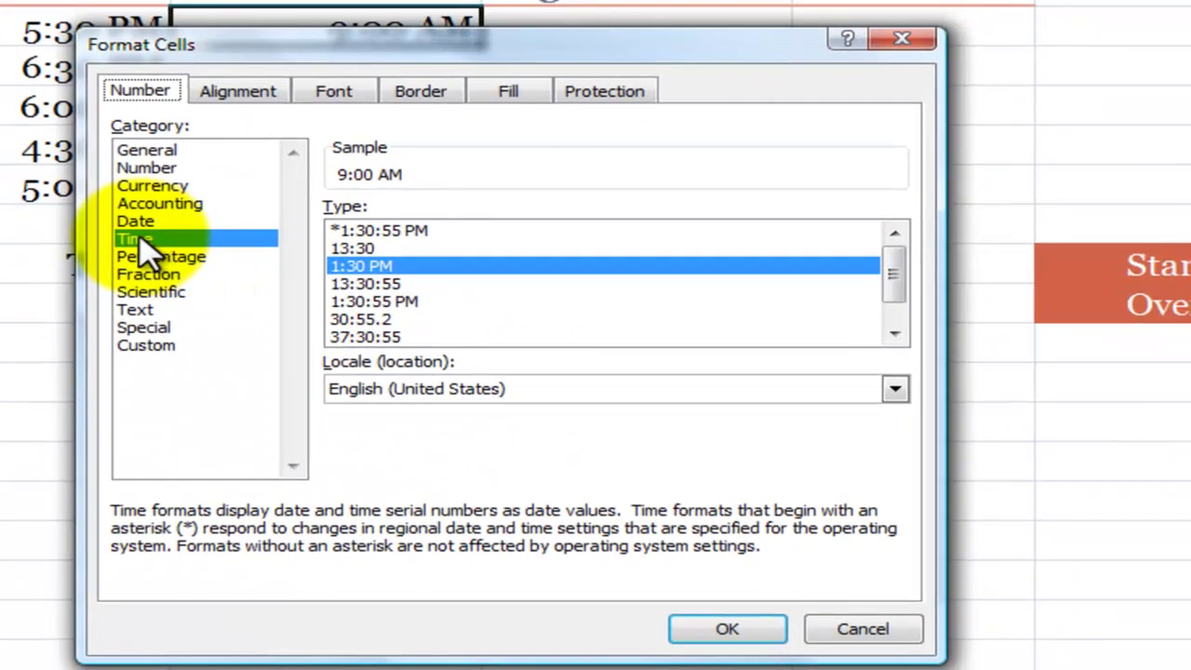
{"action": "left_click", "coordinate": [155, 347]}
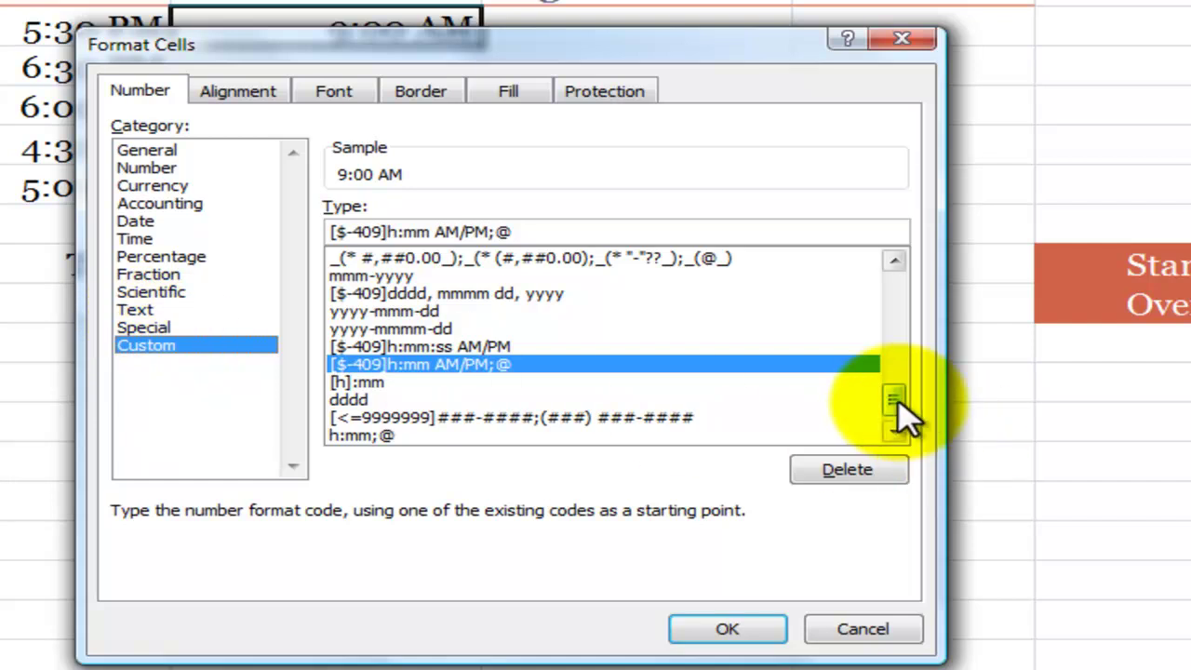
{"action": "left_click", "coordinate": [894, 260]}
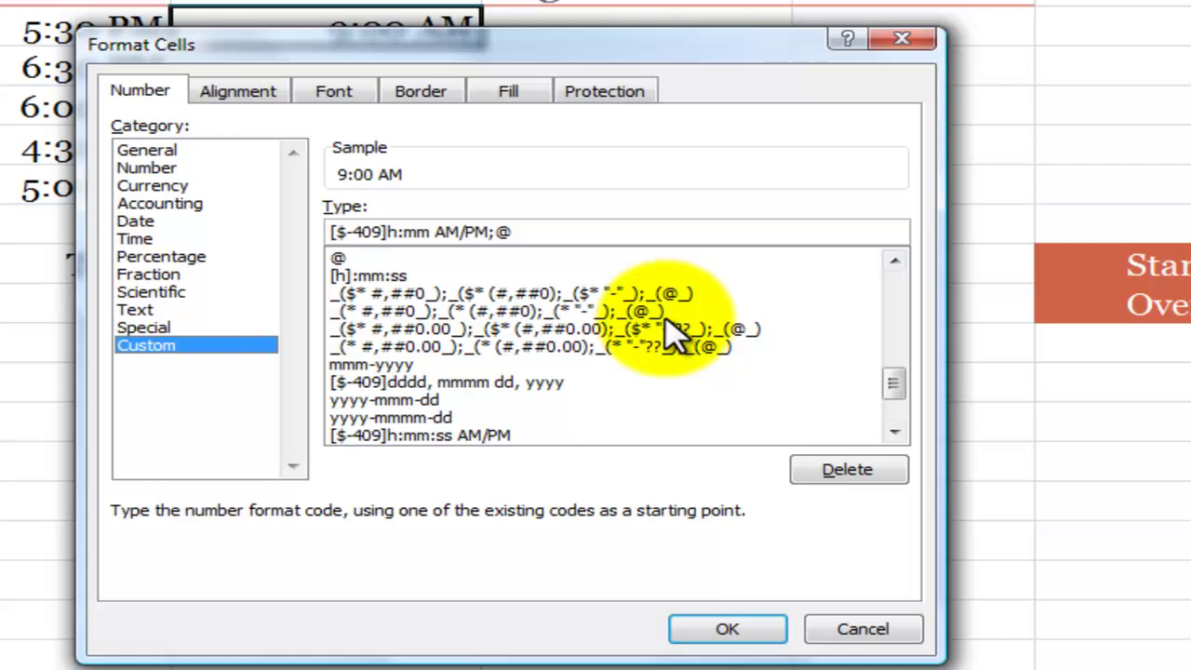
{"action": "left_click", "coordinate": [894, 432]}
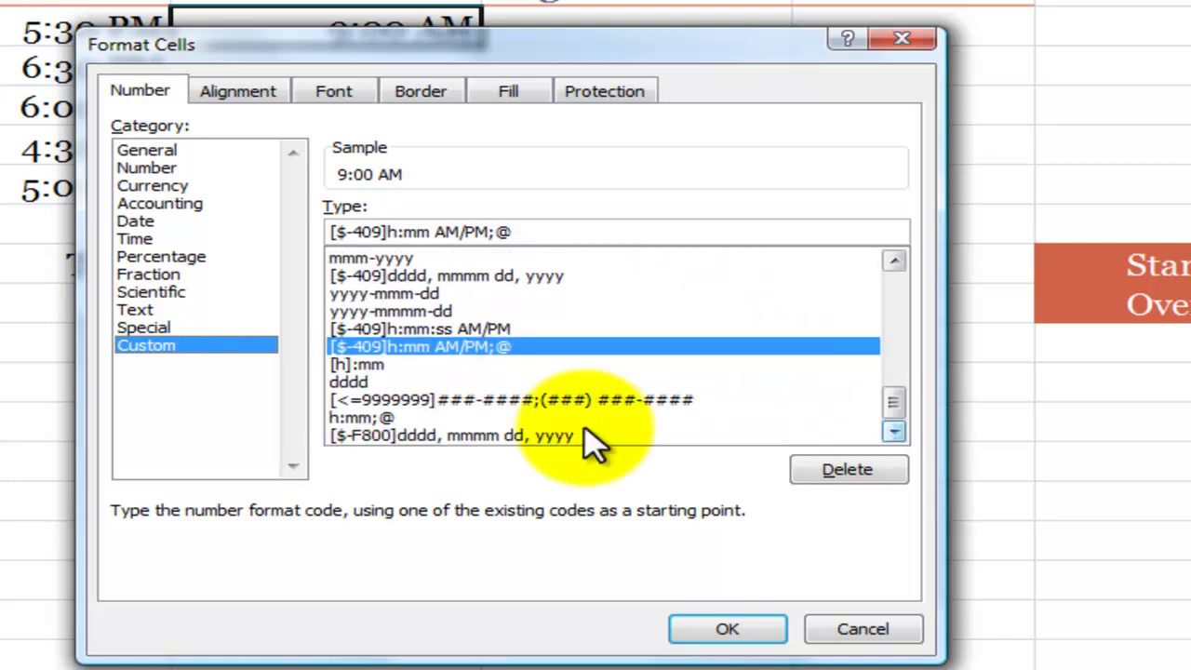
{"action": "left_click", "coordinate": [370, 418]}
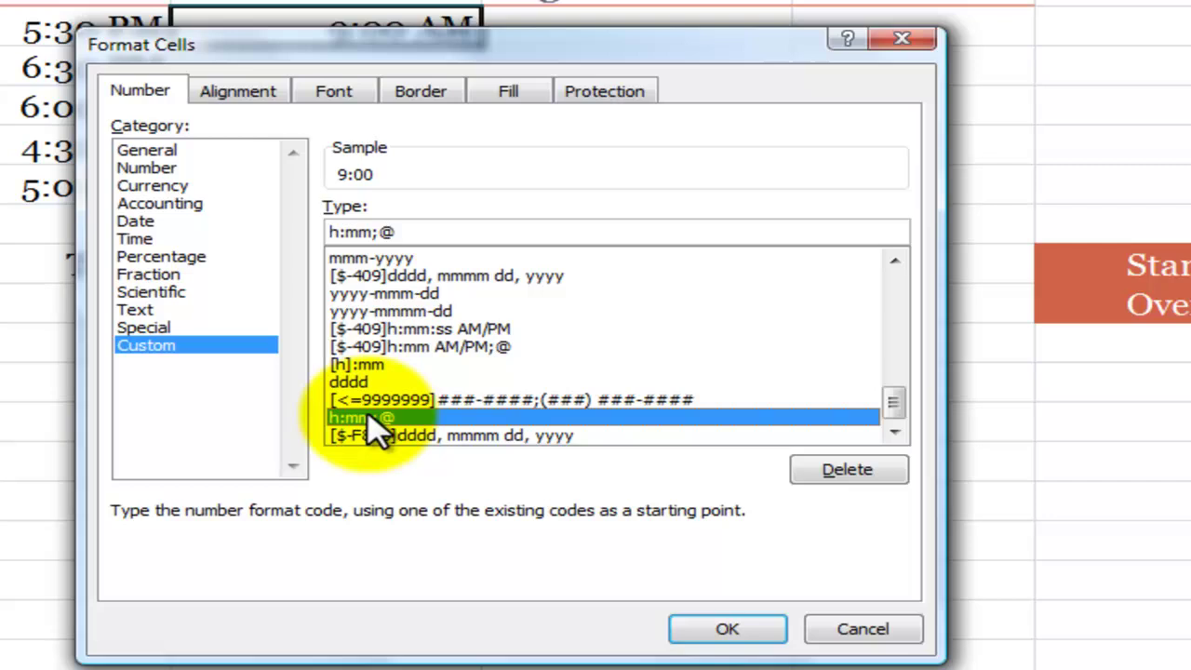
{"action": "left_click", "coordinate": [425, 226]}
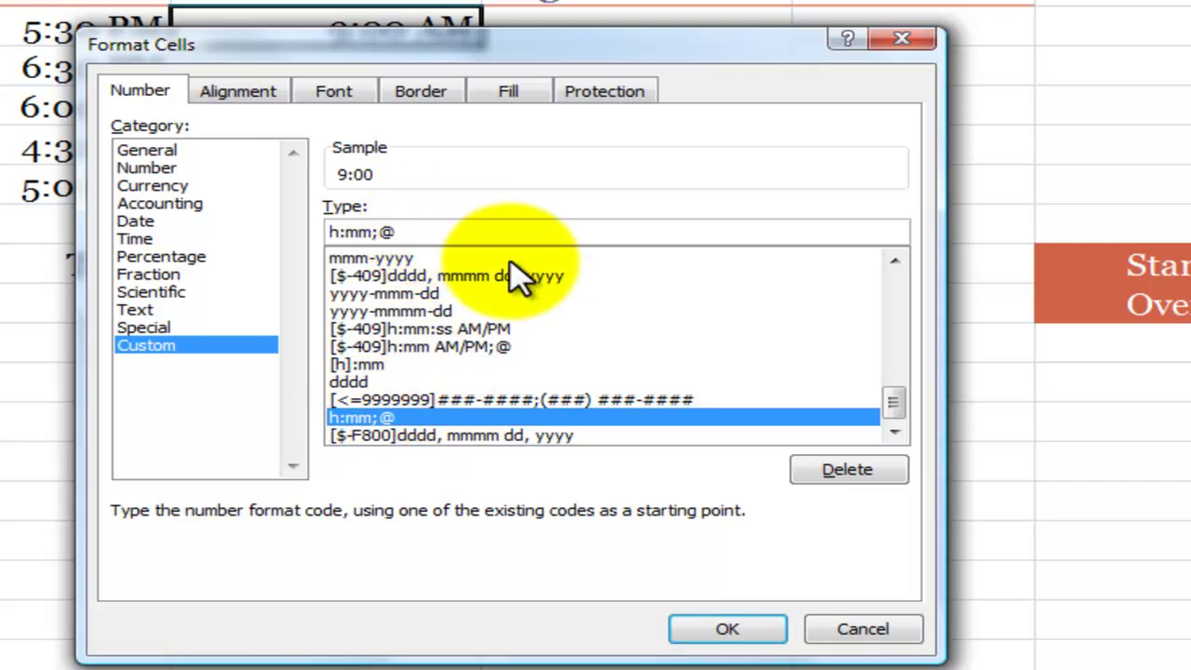
{"action": "key", "text": "BackSpace"}
{"action": "key", "text": "BackSpace"}
{"action": "key", "text": "BackSpace"}
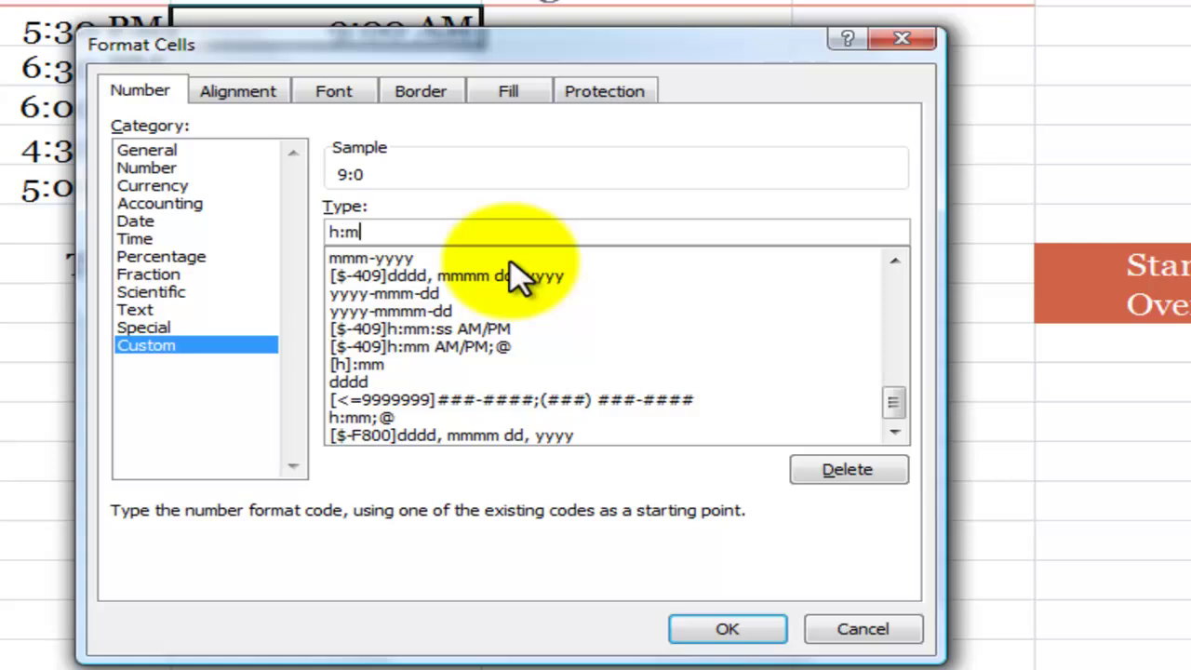
{"action": "type", "text": "m"}
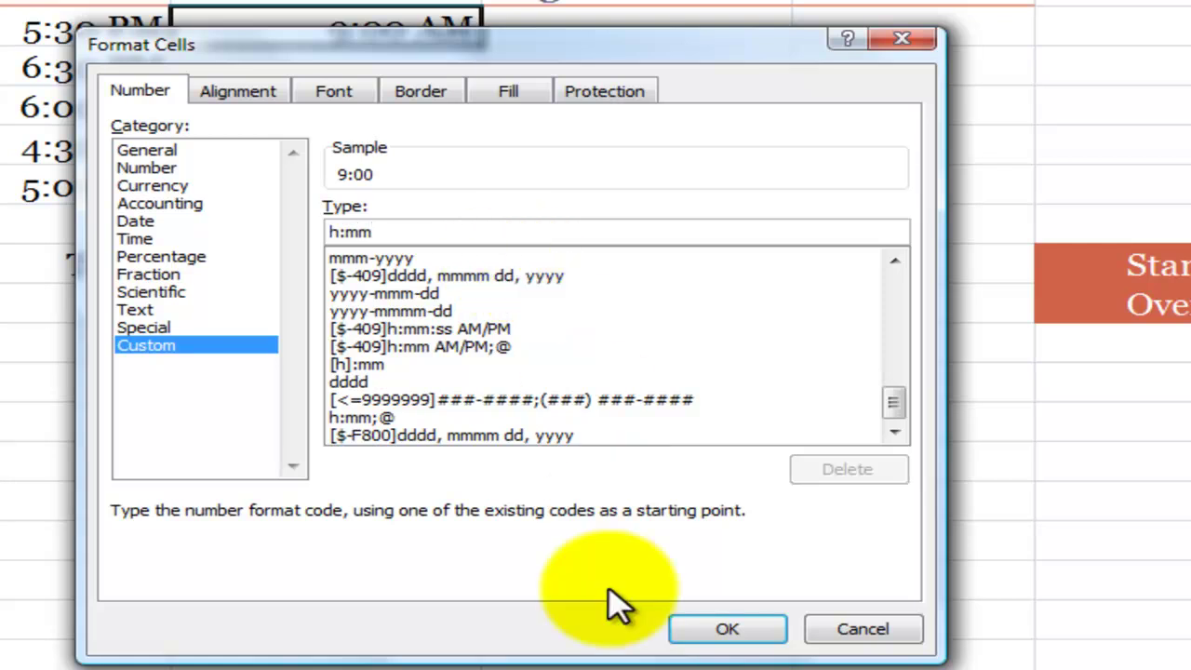
{"action": "left_click", "coordinate": [728, 630]}
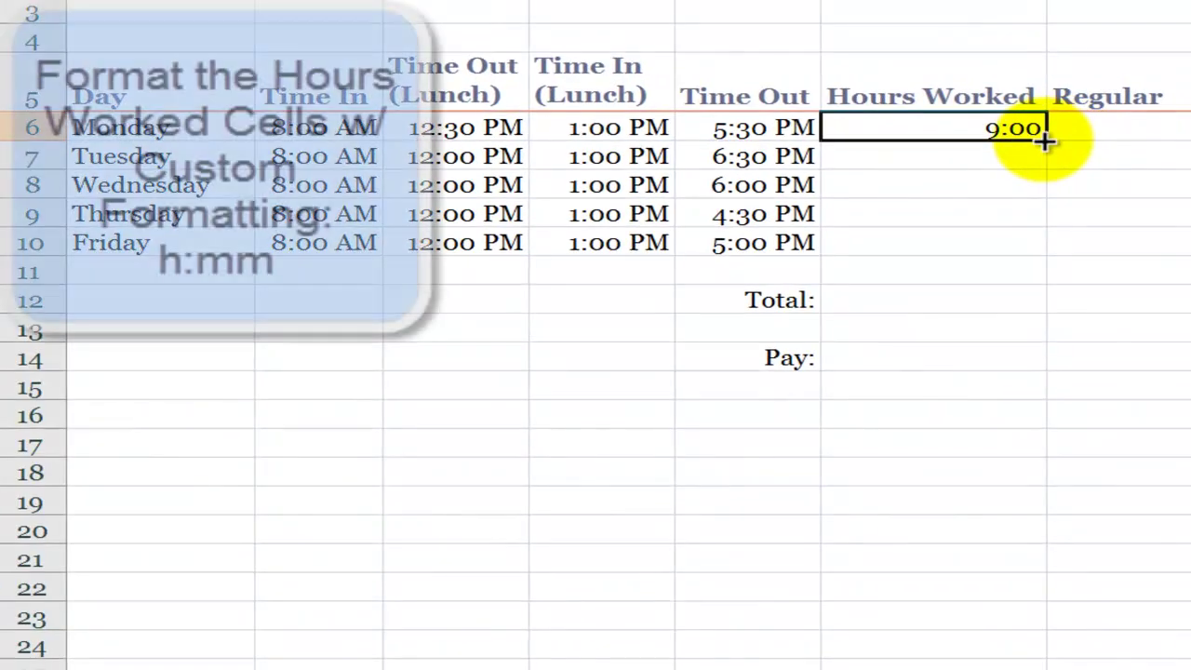
{"action": "left_click_drag", "start_coordinate": [1046, 138], "coordinate": [1026, 257]}
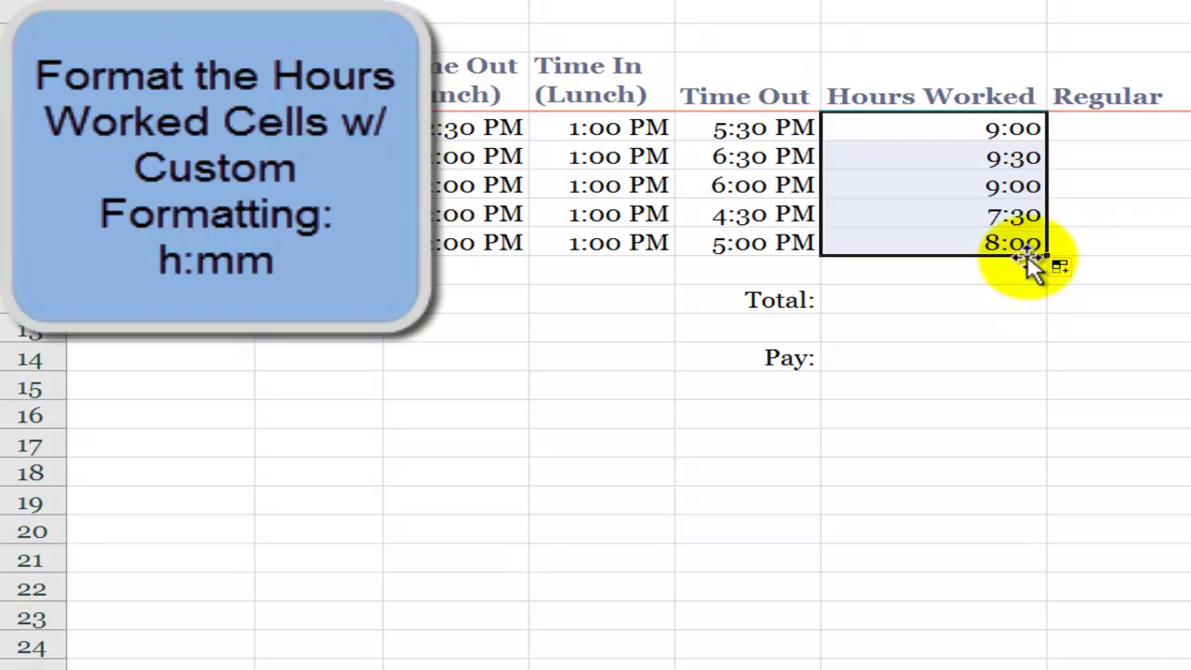
{"action": "left_click", "coordinate": [984, 127]}
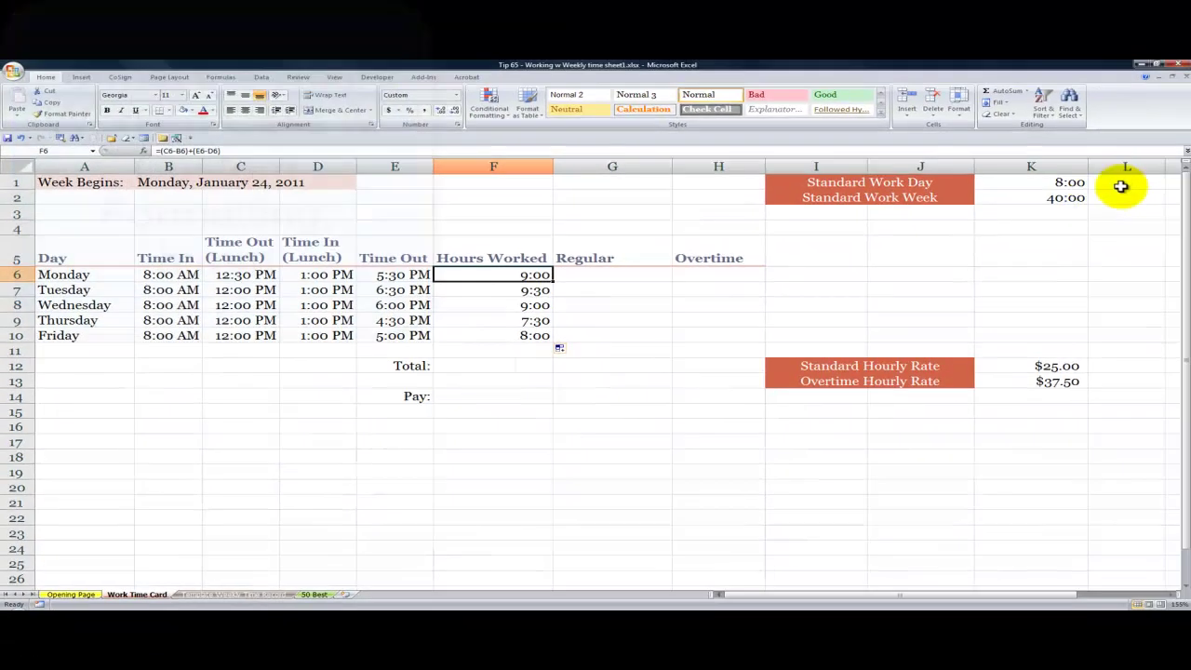
{"action": "left_click", "coordinate": [1053, 182]}
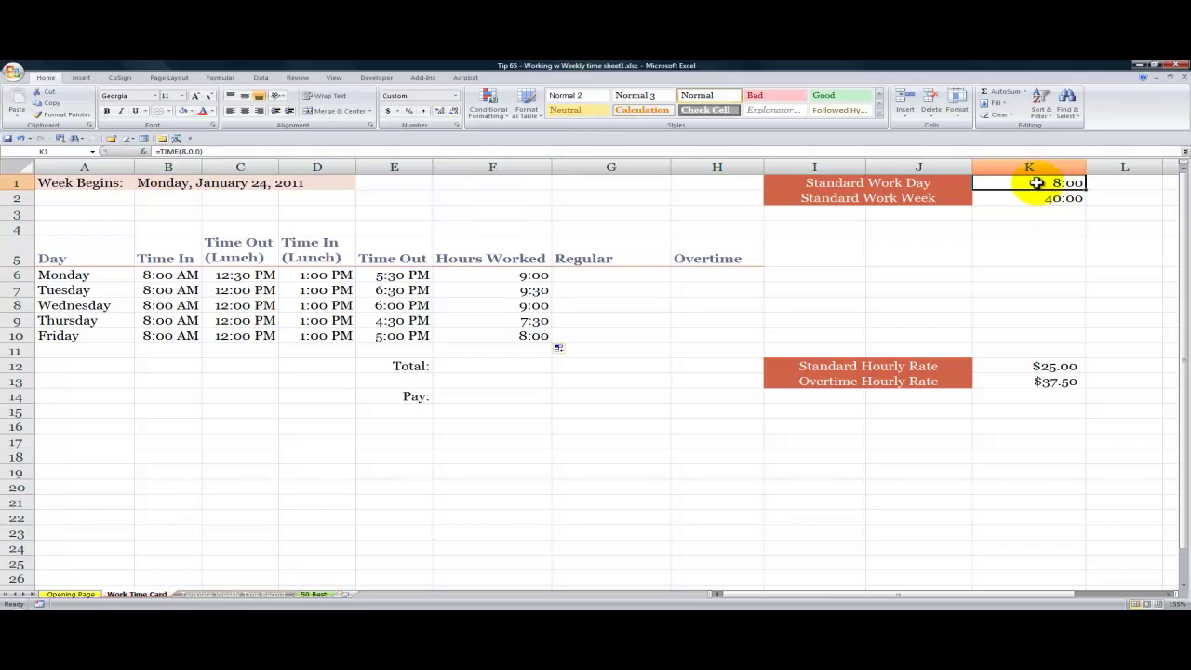
{"action": "double_click", "coordinate": [1035, 182]}
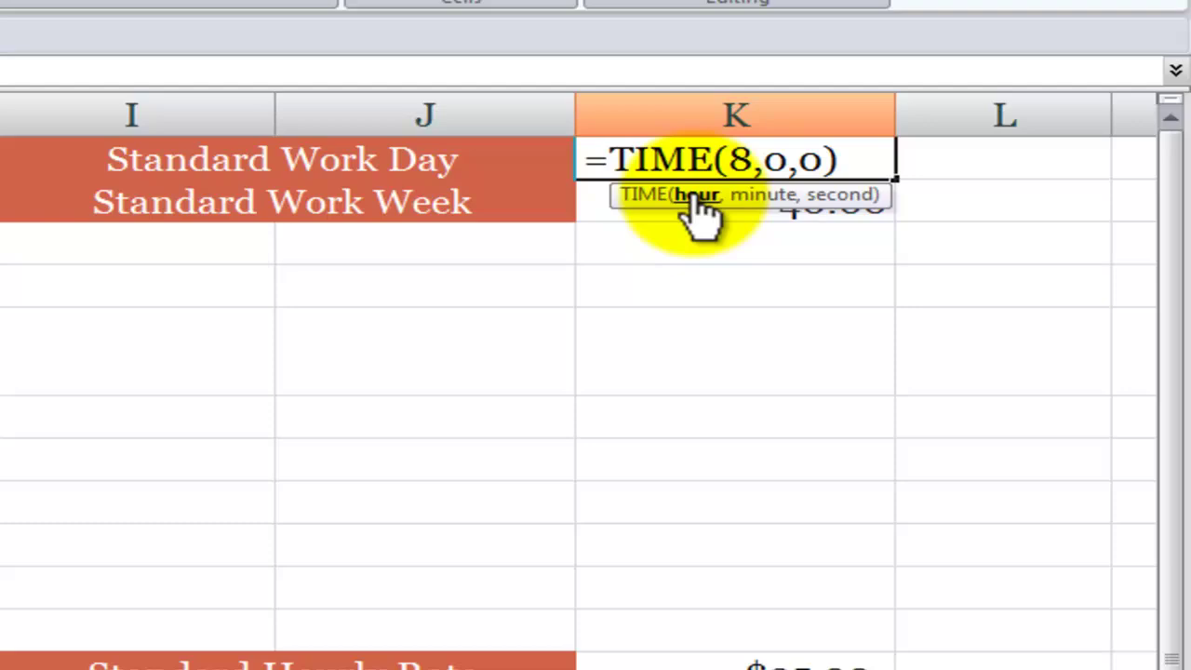
{"action": "left_click", "coordinate": [693, 197]}
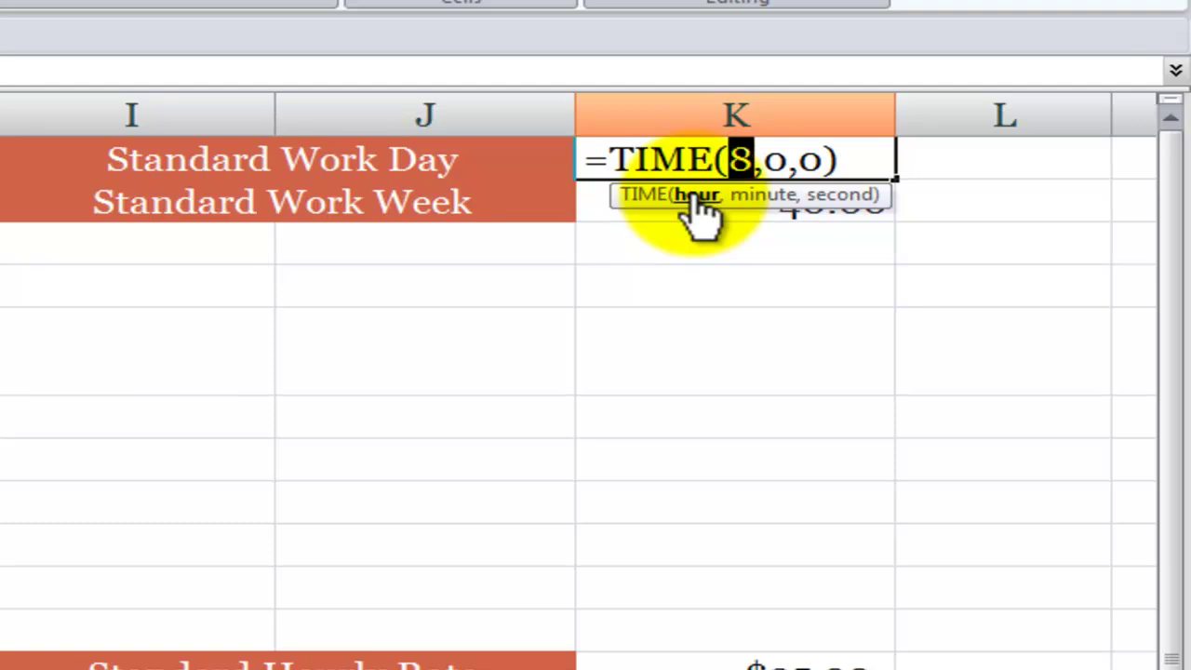
{"action": "left_click", "coordinate": [764, 197]}
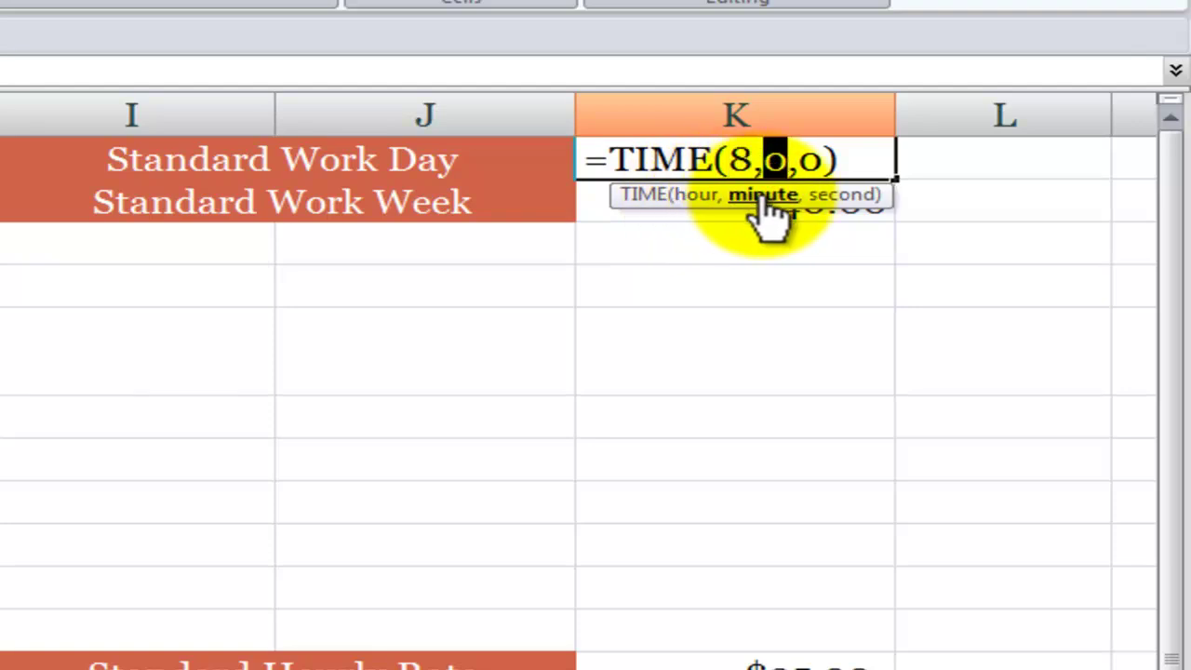
{"action": "left_click", "coordinate": [845, 195]}
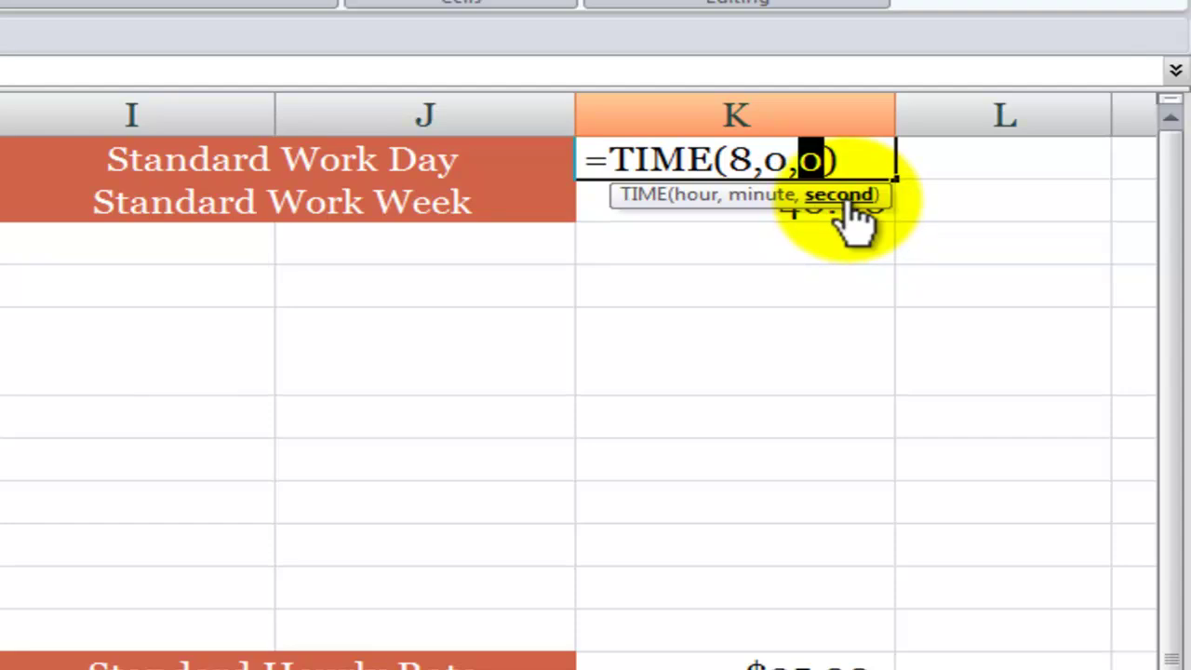
{"action": "key", "text": "Return"}
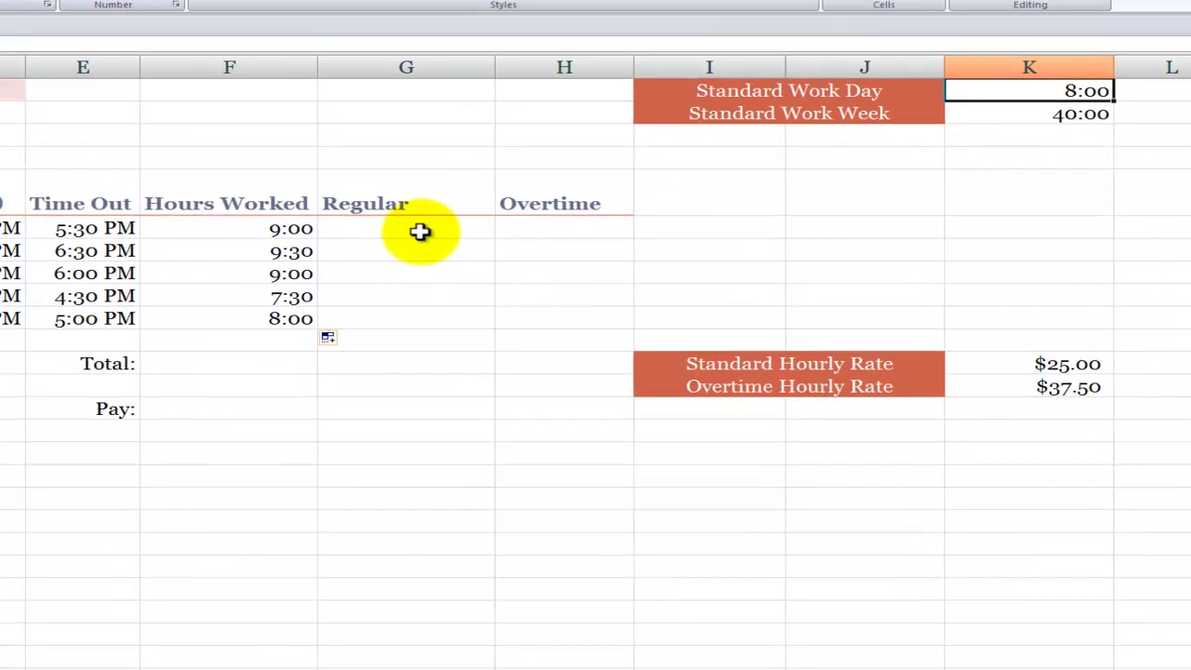
{"action": "left_click", "coordinate": [420, 232]}
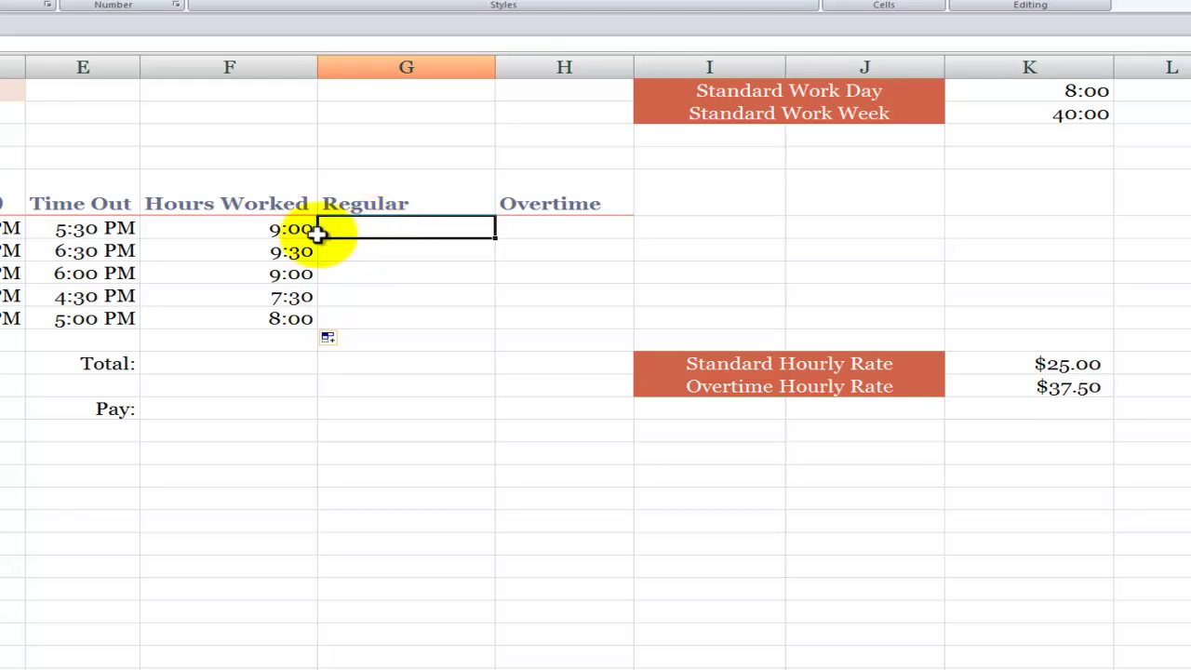
{"action": "left_click", "coordinate": [267, 227]}
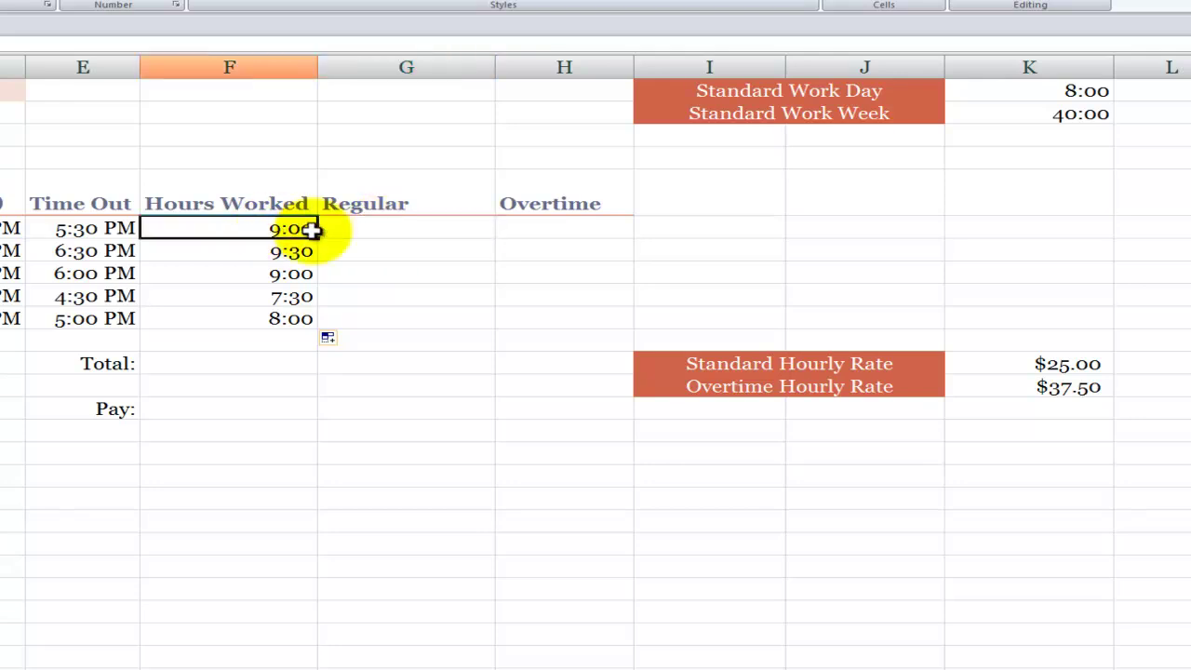
{"action": "left_click", "coordinate": [1040, 89]}
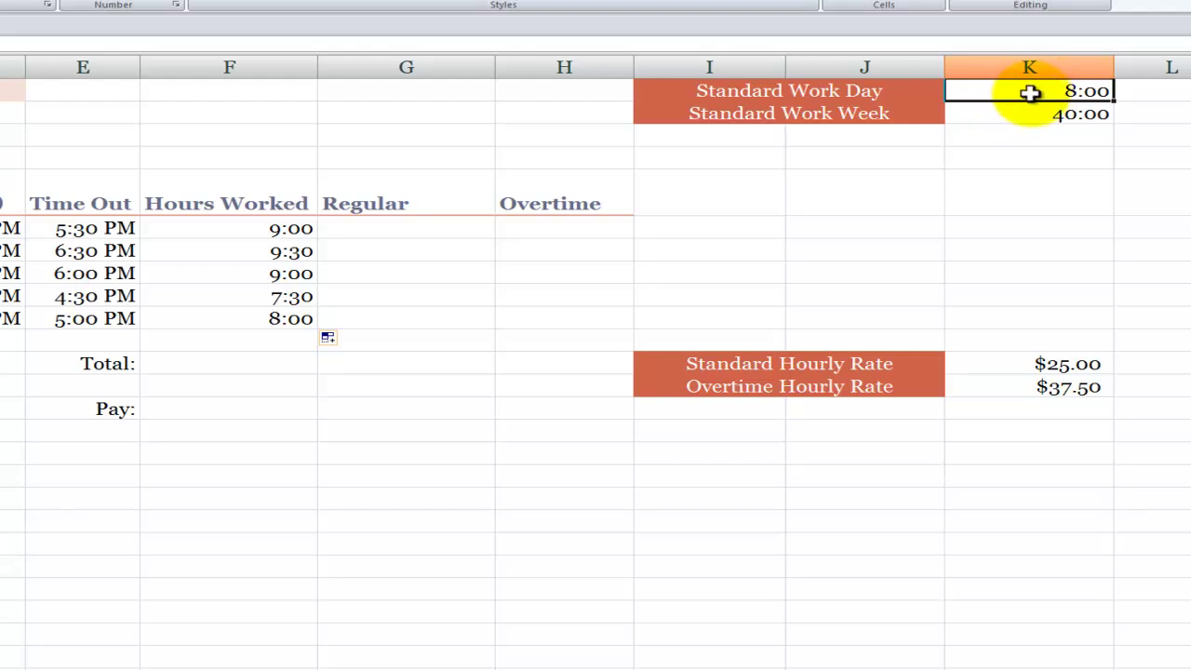
Step: Start an IF in G6 testing whether F6 exceeds the absolute Standard Work Day $K$1
{"action": "left_click", "coordinate": [416, 229]}
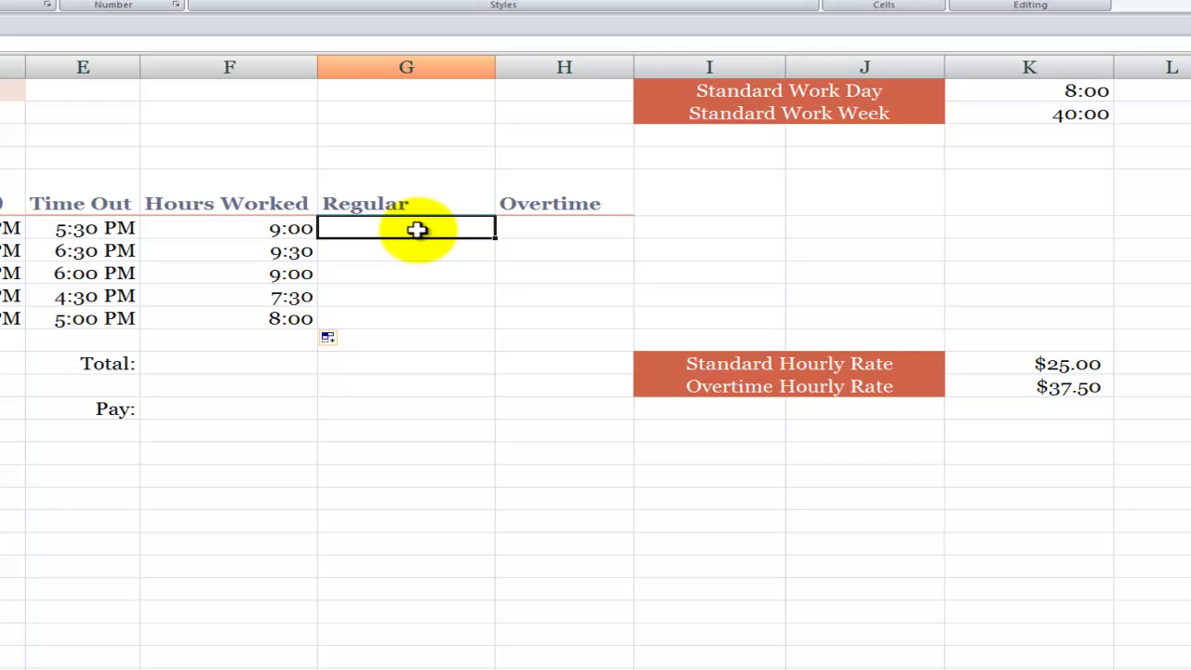
{"action": "type", "text": "=if("}
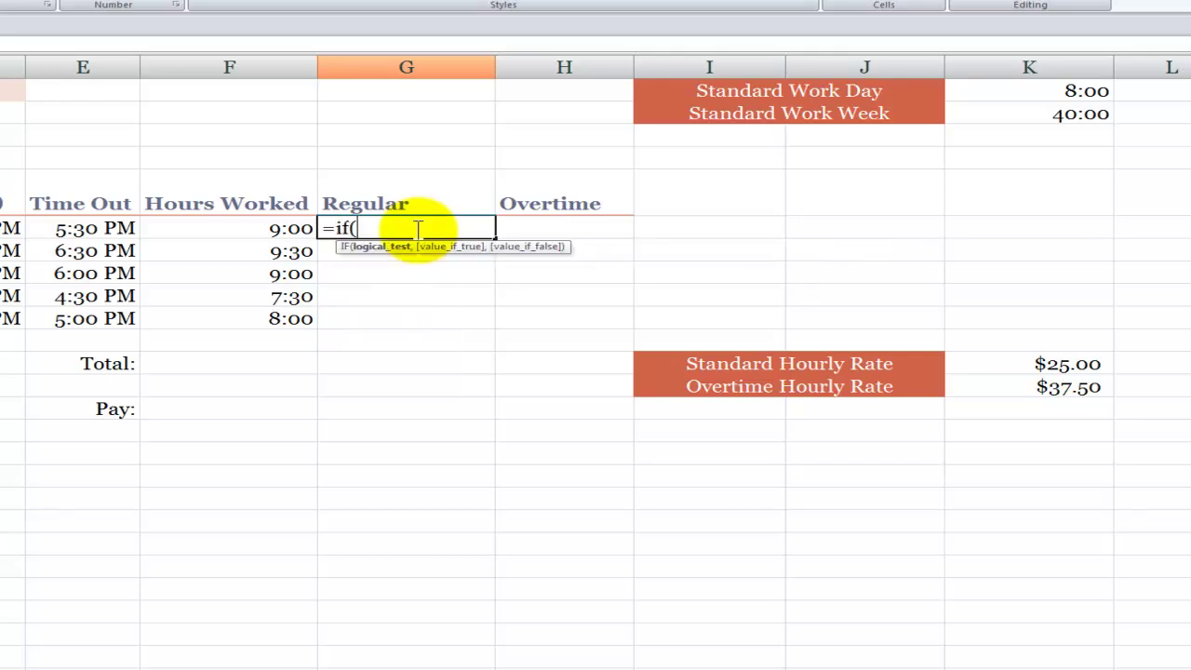
{"action": "key", "text": "ctrl+a"}
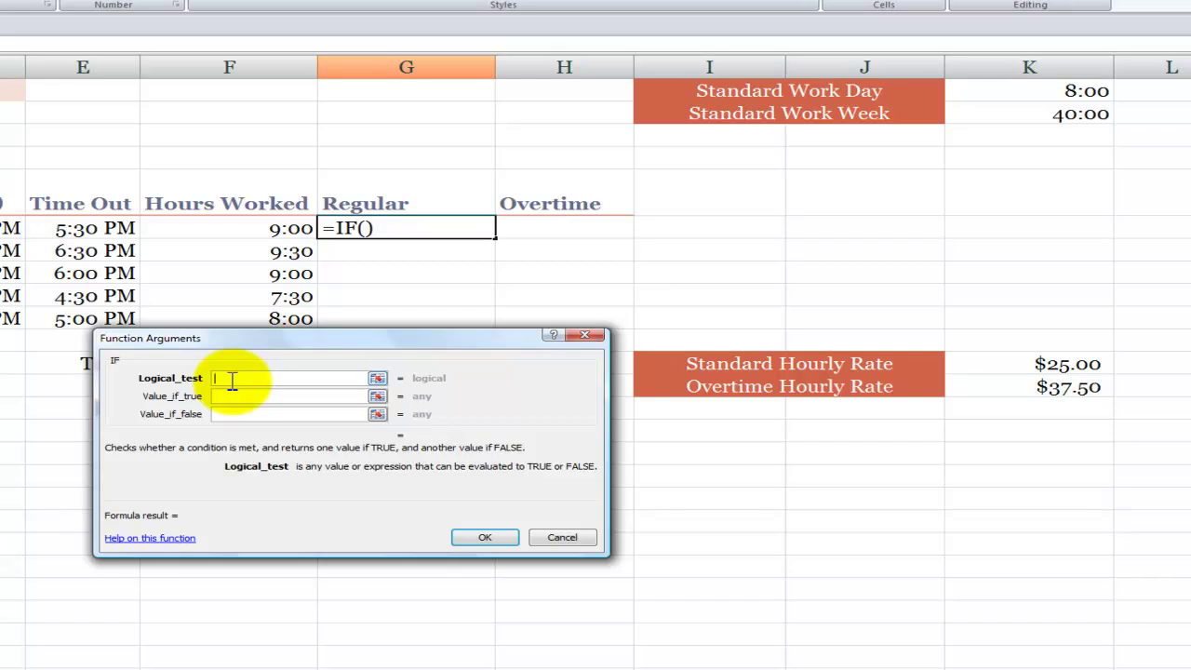
{"action": "left_click", "coordinate": [242, 227]}
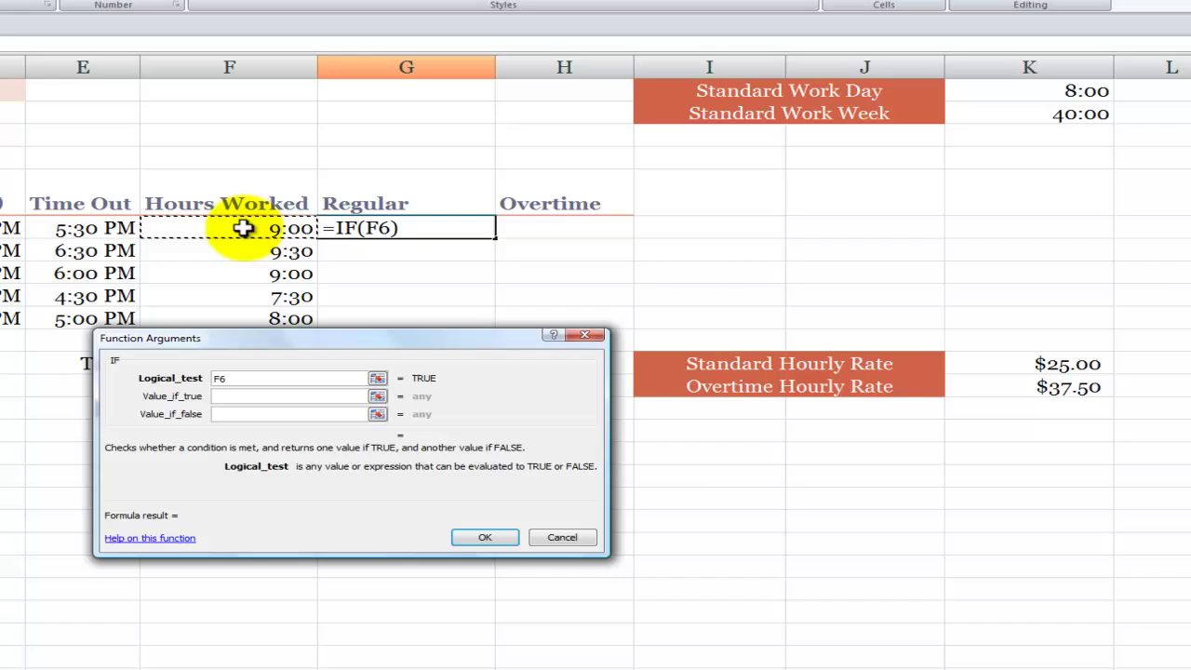
{"action": "type", "text": ">"}
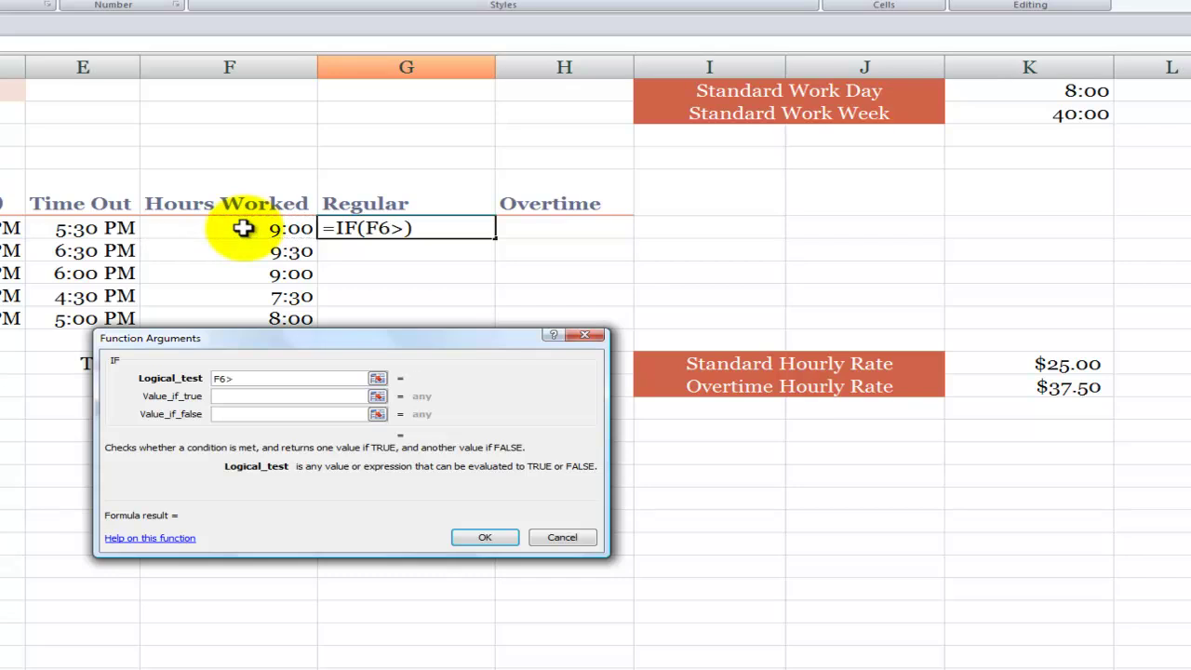
{"action": "left_click", "coordinate": [1049, 90]}
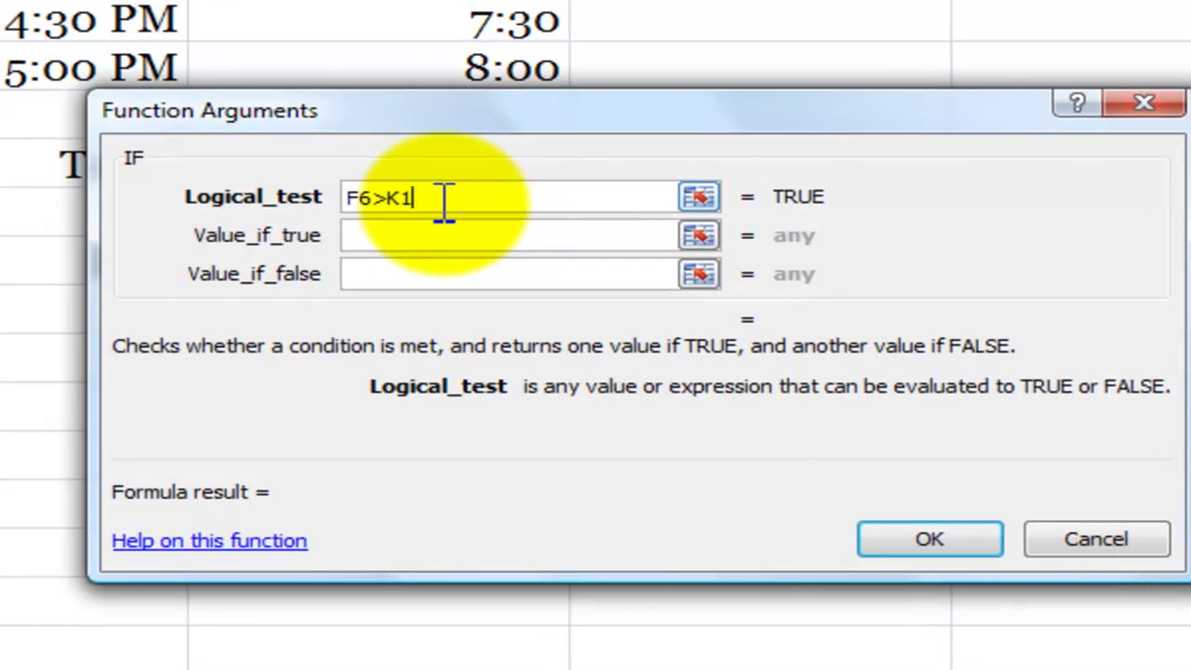
{"action": "key", "text": "F4"}
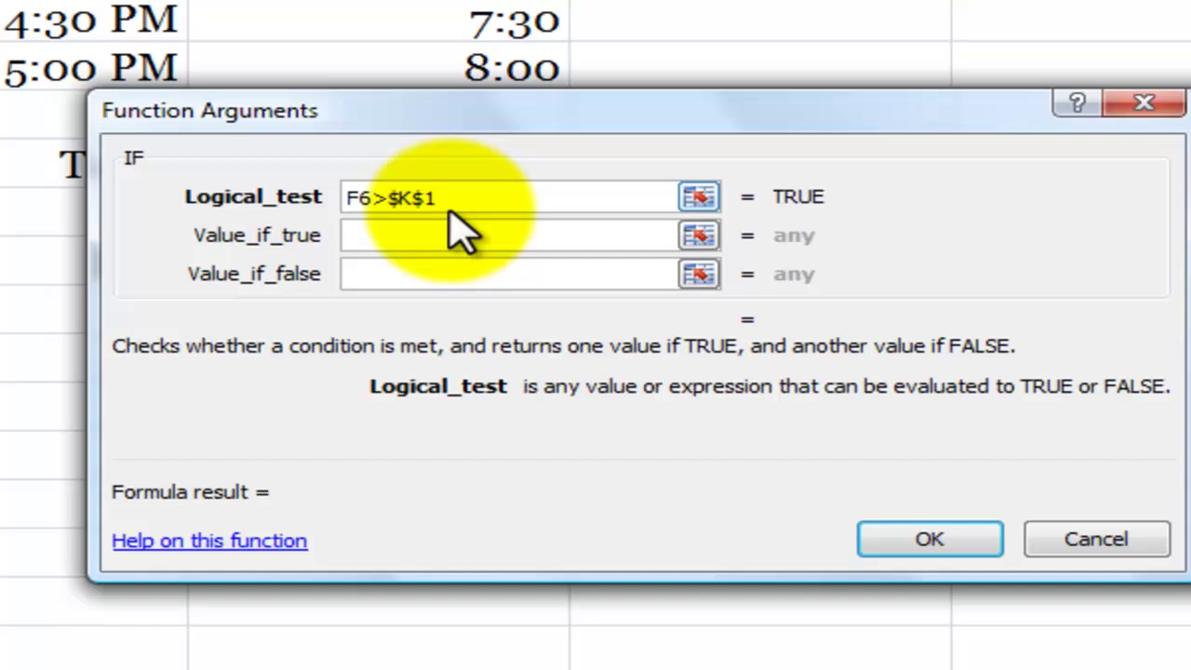
Step: Return $K$1 when true and F6 otherwise, completing =IF(F6>$K$1,$K$1,F6)
{"action": "left_click", "coordinate": [393, 238]}
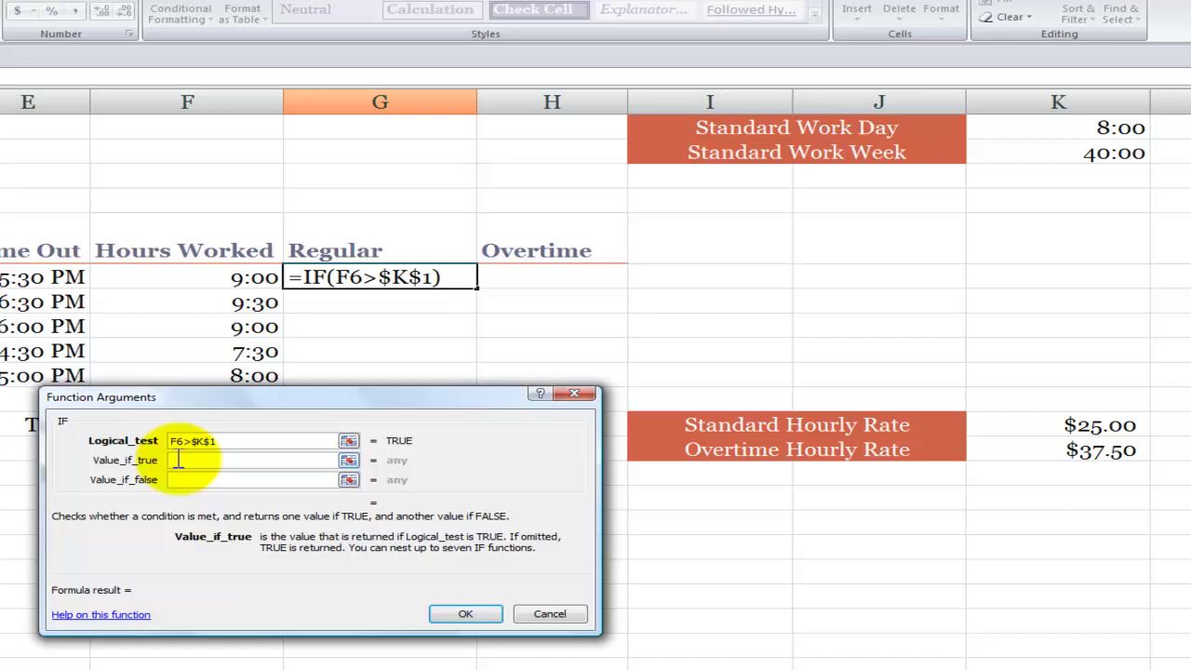
{"action": "left_click", "coordinate": [1086, 131]}
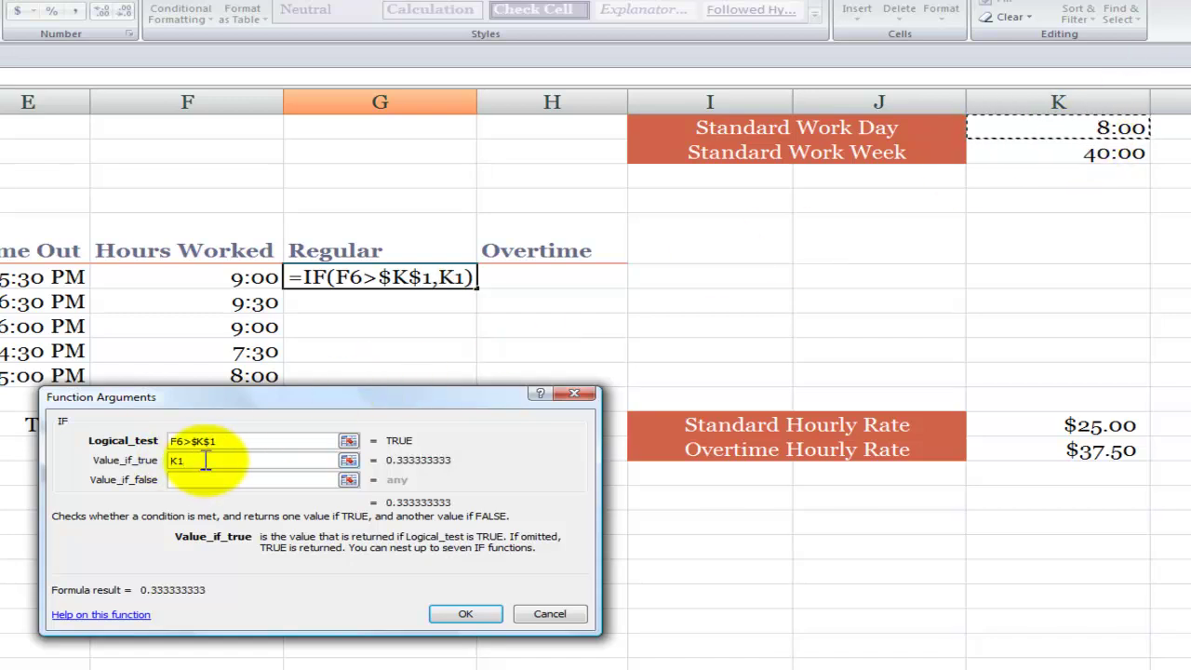
{"action": "key", "text": "F4"}
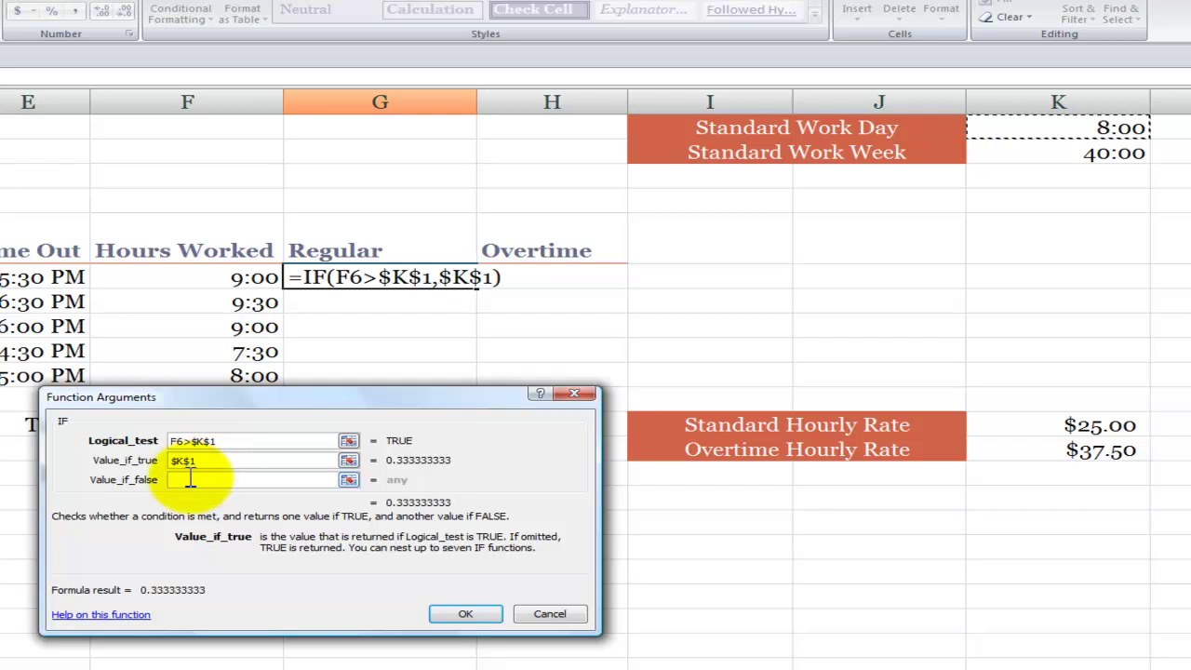
{"action": "left_click", "coordinate": [190, 479]}
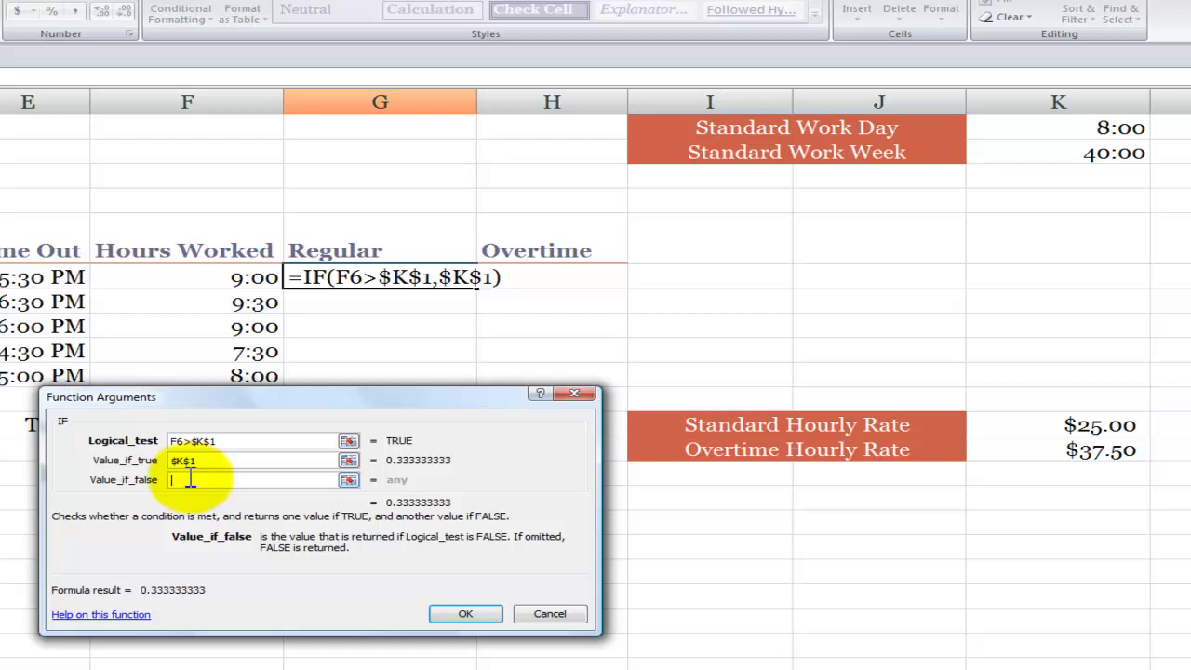
{"action": "left_click", "coordinate": [238, 277]}
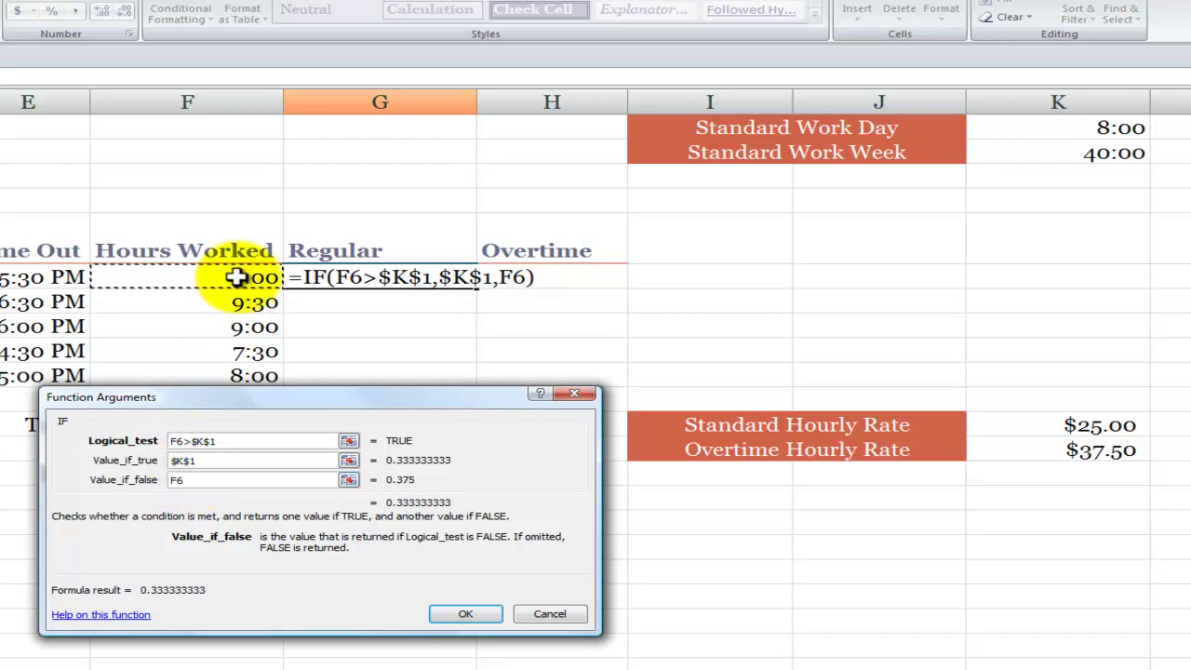
{"action": "left_click", "coordinate": [465, 616]}
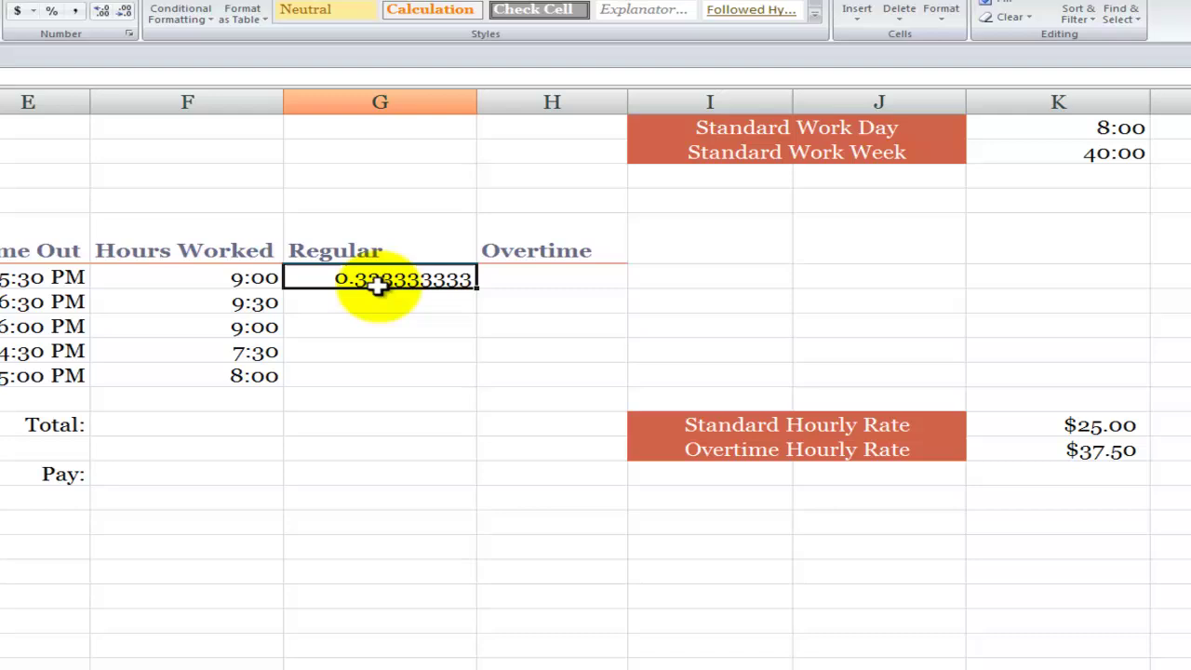
Step: Paint F6's h:mm format onto G6:H10 and fill Regular down (8:00, 8:00, 8:00, 7:30, 8:00)
{"action": "left_click", "coordinate": [242, 277]}
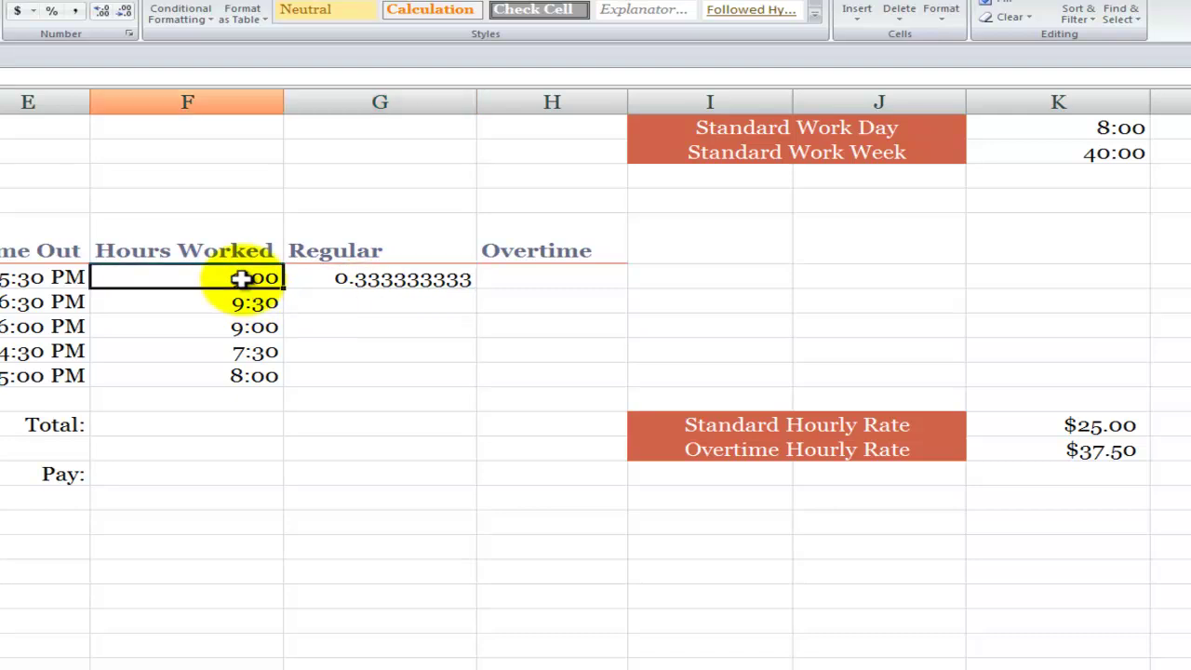
{"action": "right_click", "coordinate": [242, 278]}
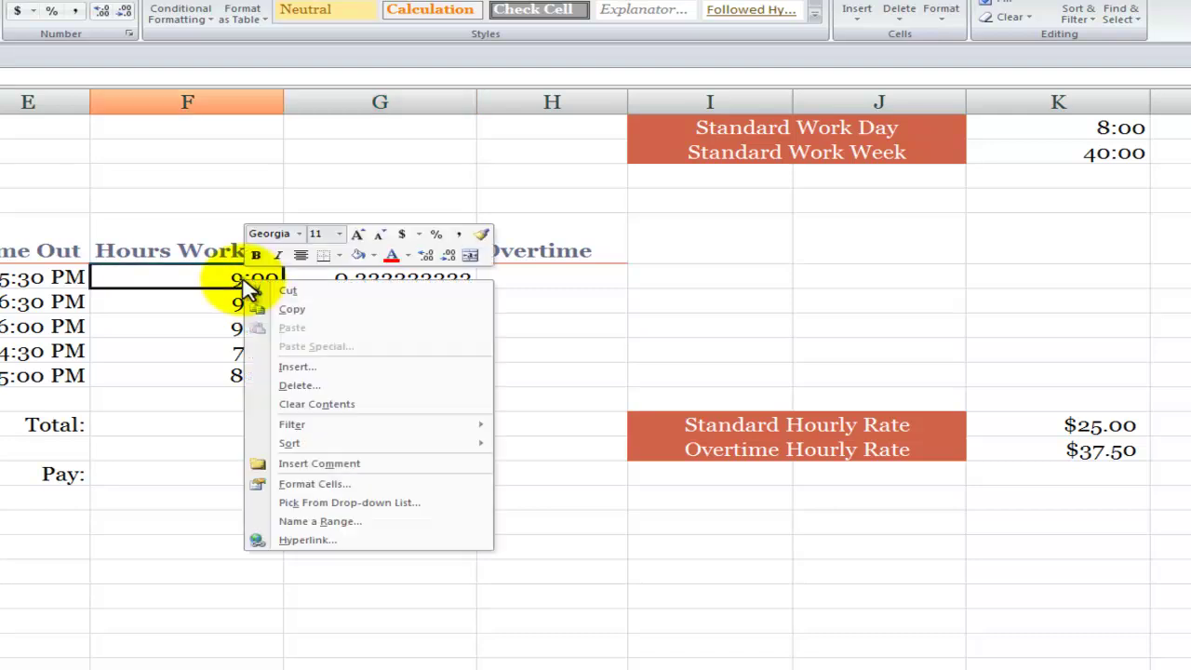
{"action": "left_click", "coordinate": [484, 237]}
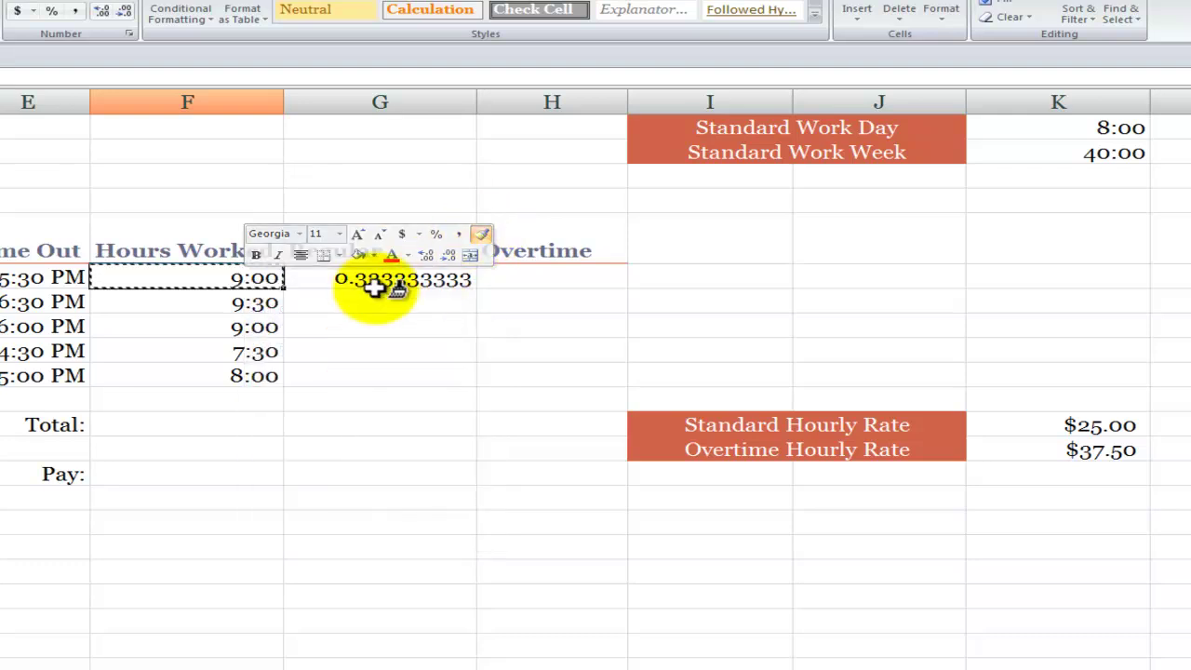
{"action": "left_click", "coordinate": [398, 278]}
{"action": "mouse_move", "coordinate": [398, 278]}
{"action": "left_mouse_down"}
{"action": "mouse_move", "coordinate": [518, 279]}
{"action": "mouse_move", "coordinate": [518, 381]}
{"action": "left_mouse_up"}
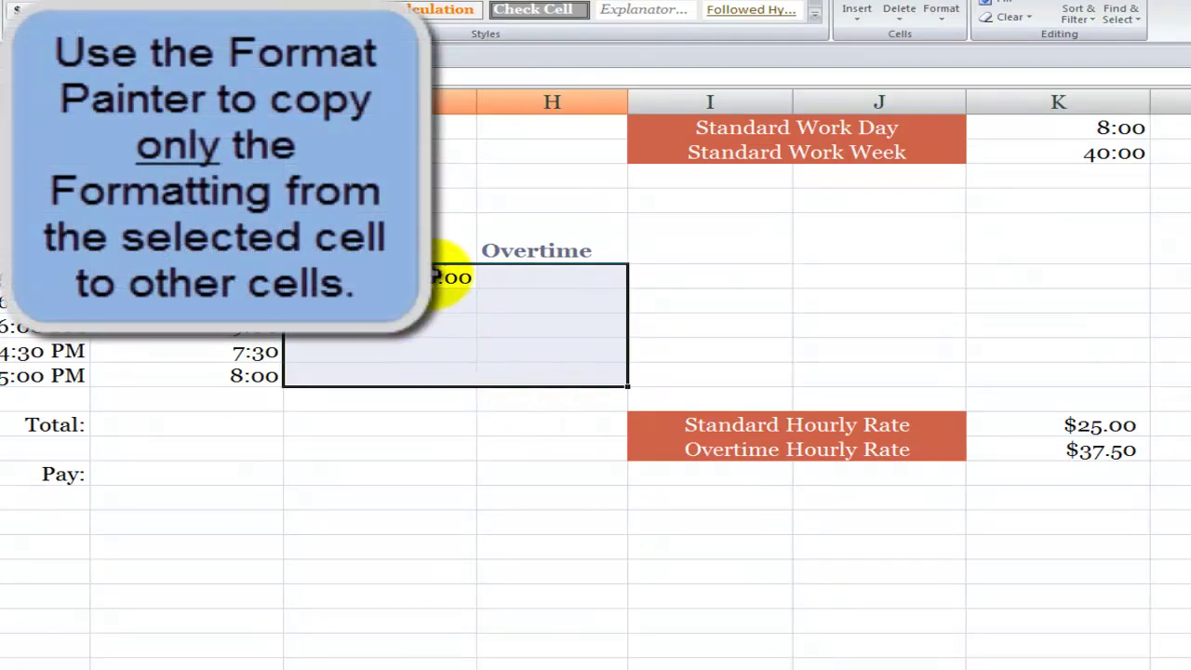
{"action": "left_click", "coordinate": [454, 279]}
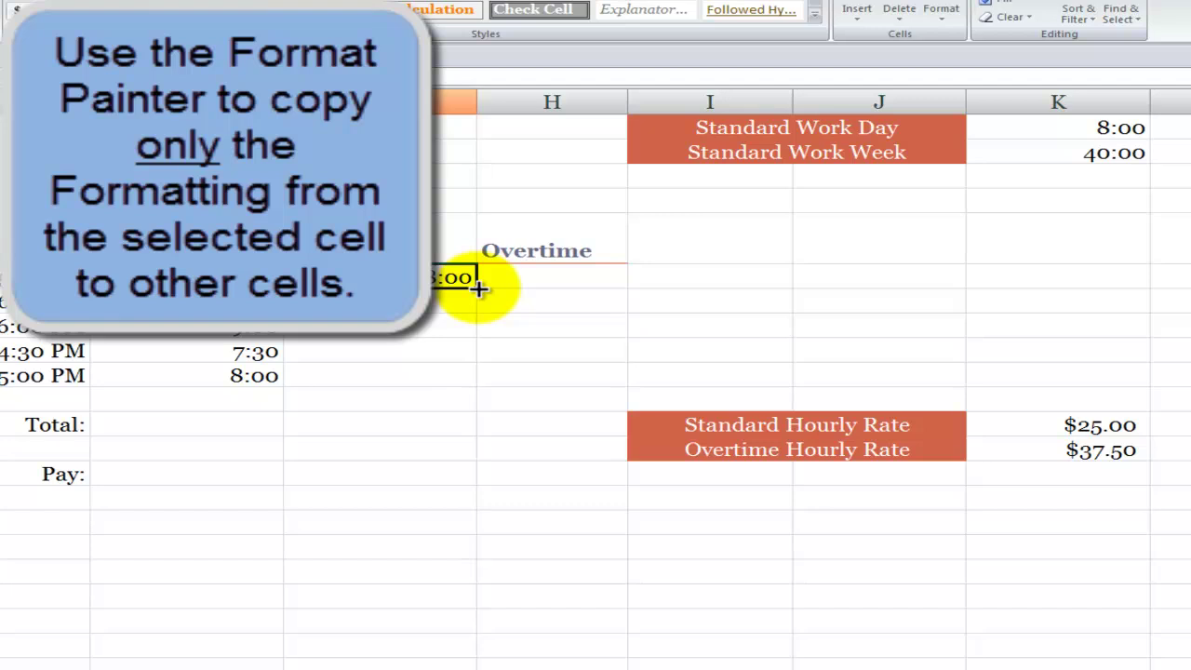
{"action": "left_click_drag", "start_coordinate": [478, 288], "coordinate": [456, 391]}
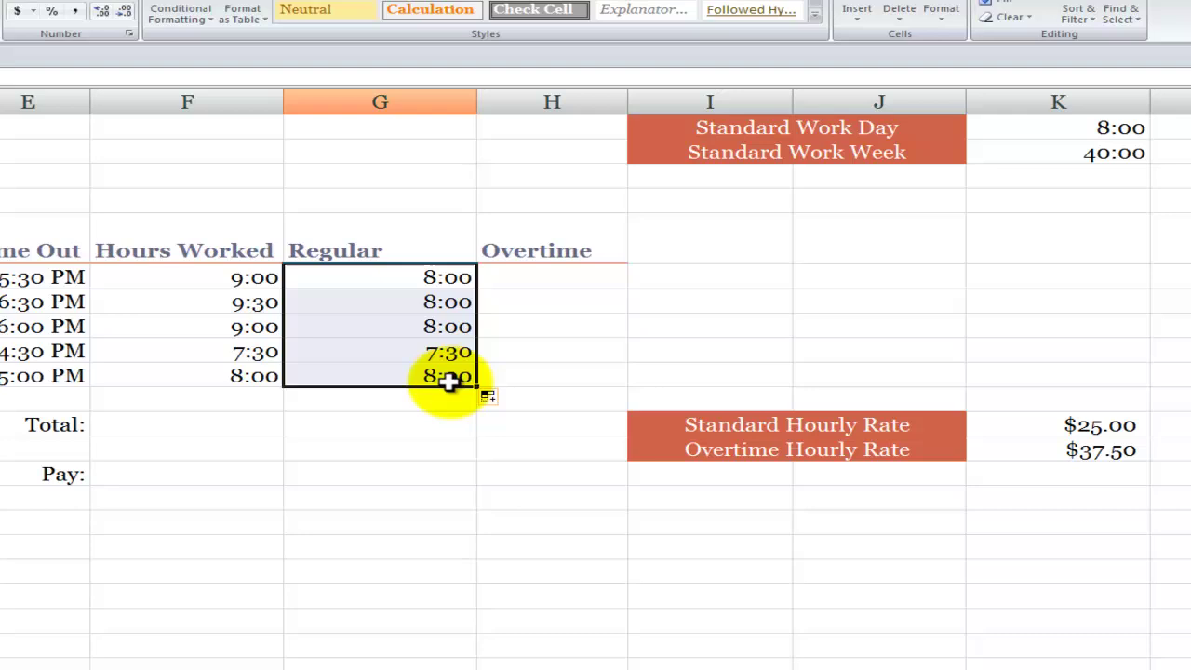
{"action": "left_click", "coordinate": [402, 280]}
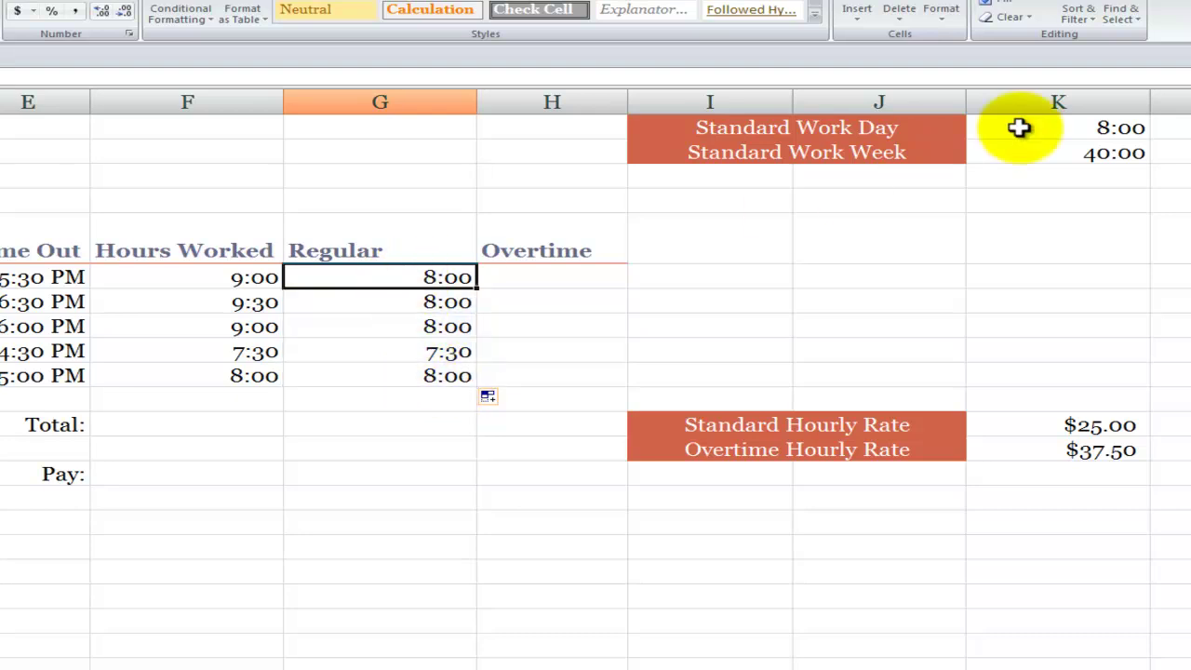
{"action": "left_click", "coordinate": [1079, 127]}
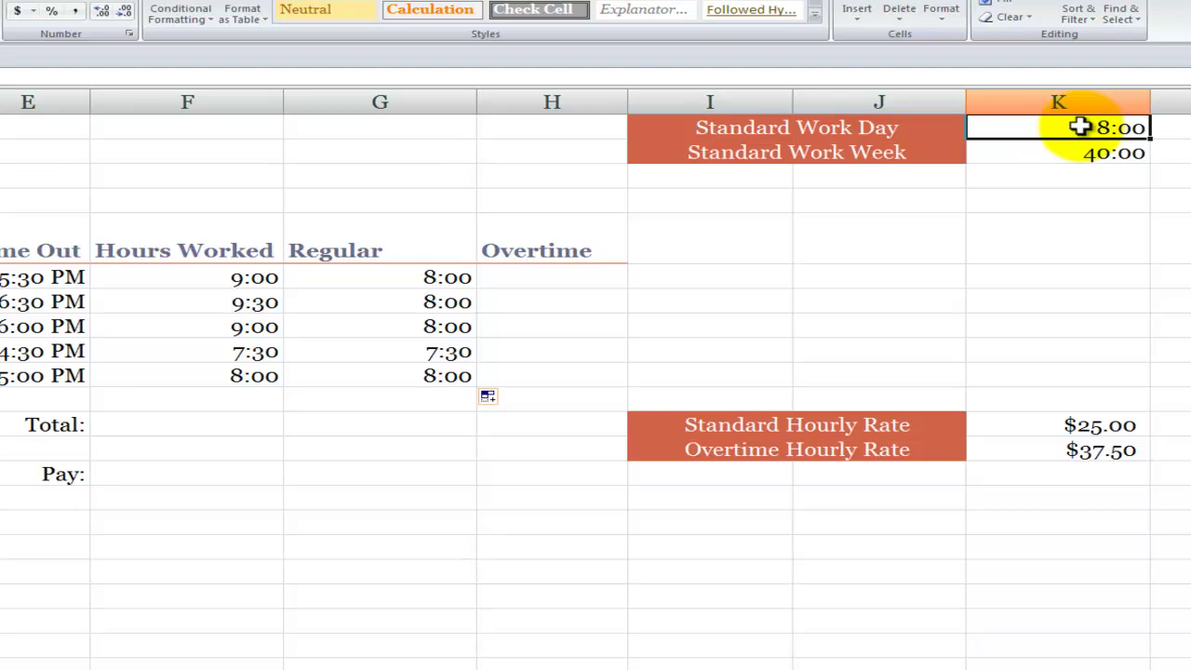
{"action": "left_click", "coordinate": [228, 278]}
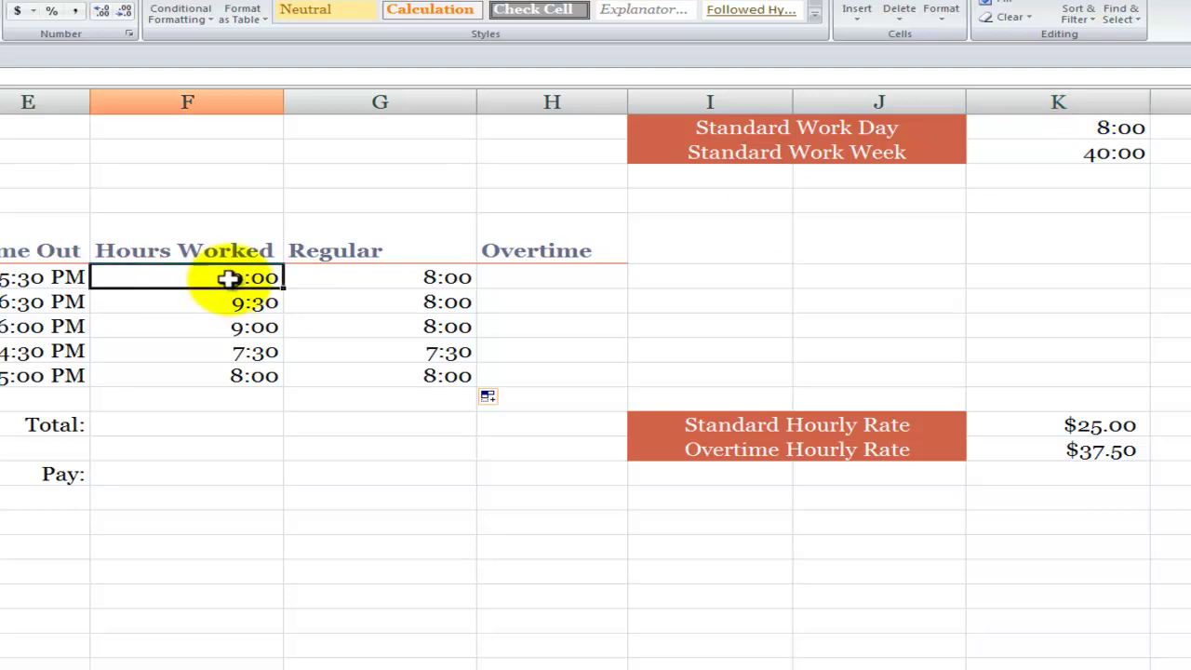
{"action": "left_click", "coordinate": [242, 351]}
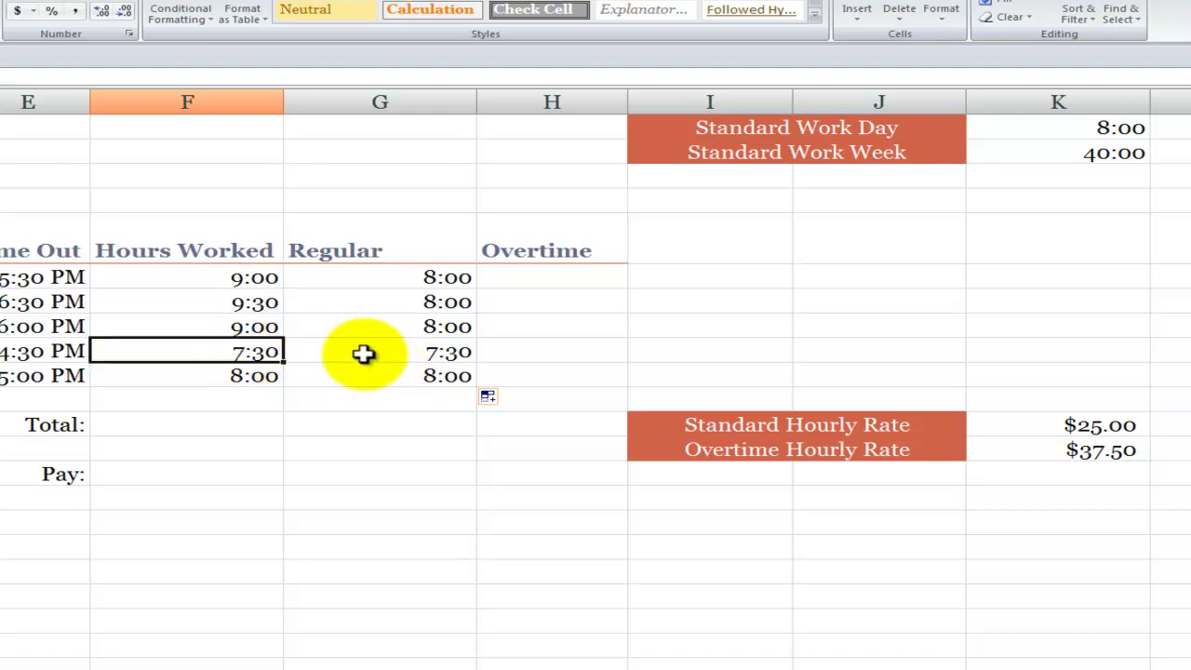
{"action": "left_click", "coordinate": [526, 278]}
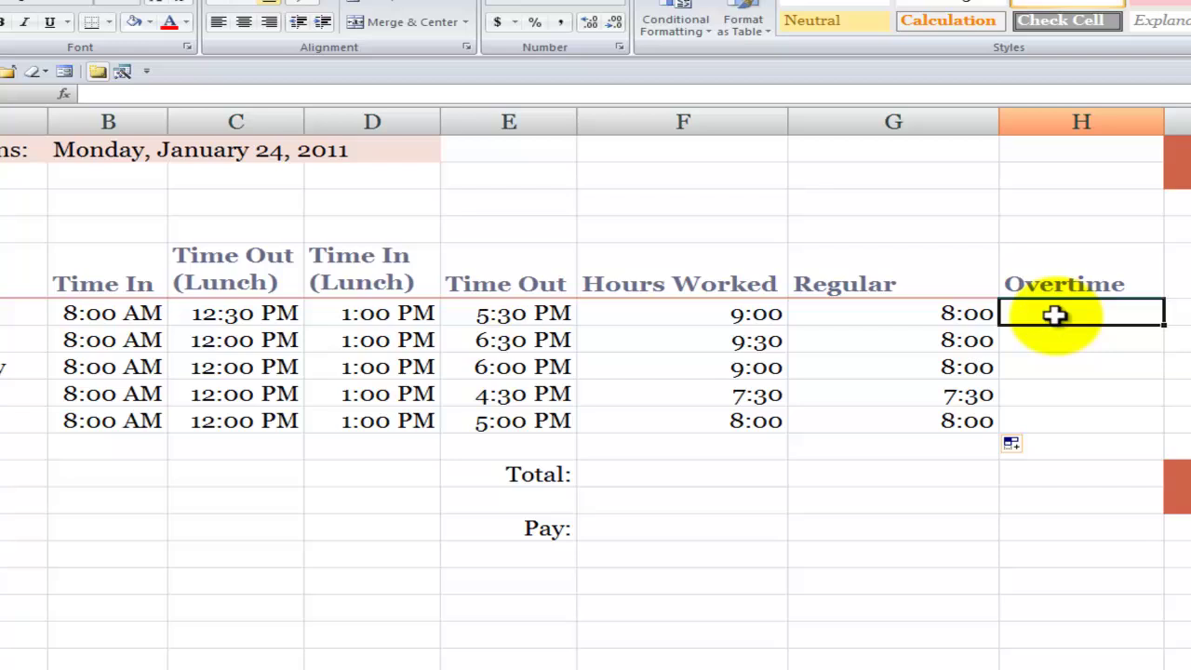
{"action": "left_click", "coordinate": [729, 314]}
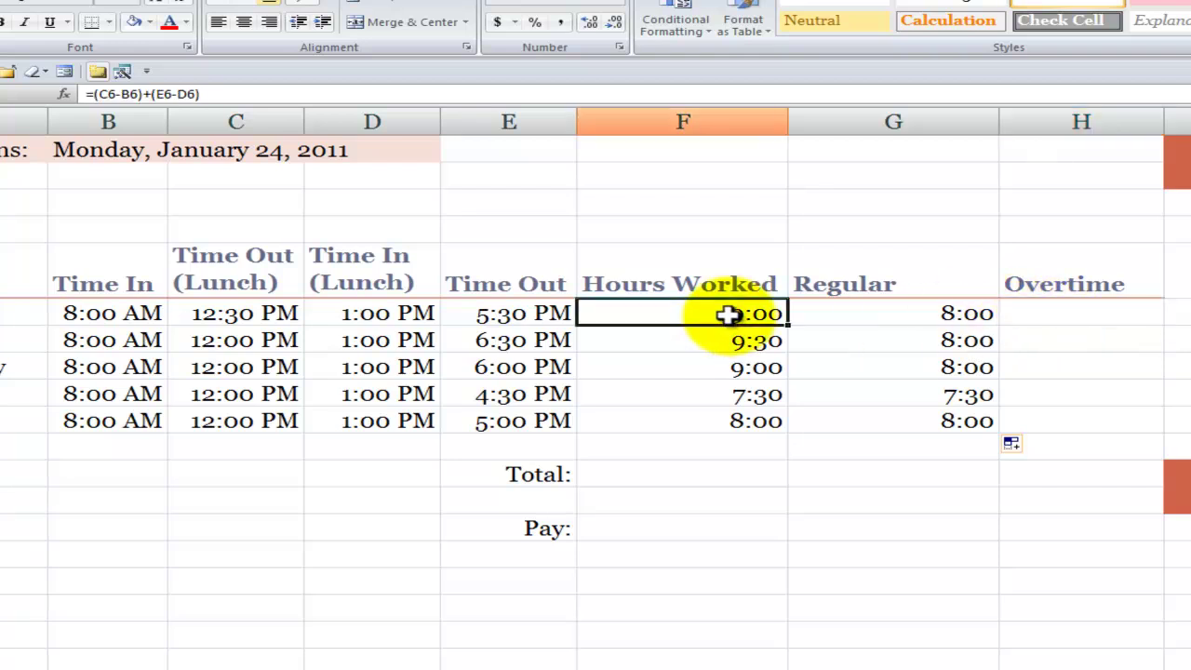
{"action": "left_click", "coordinate": [882, 310]}
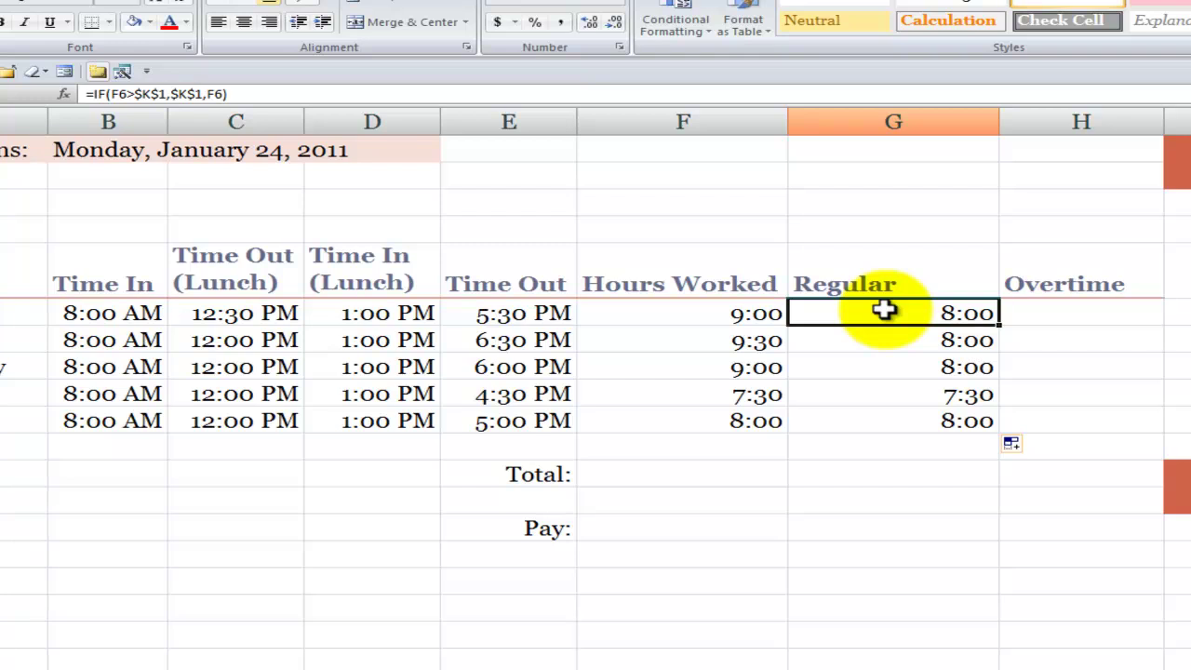
{"action": "left_click", "coordinate": [715, 313]}
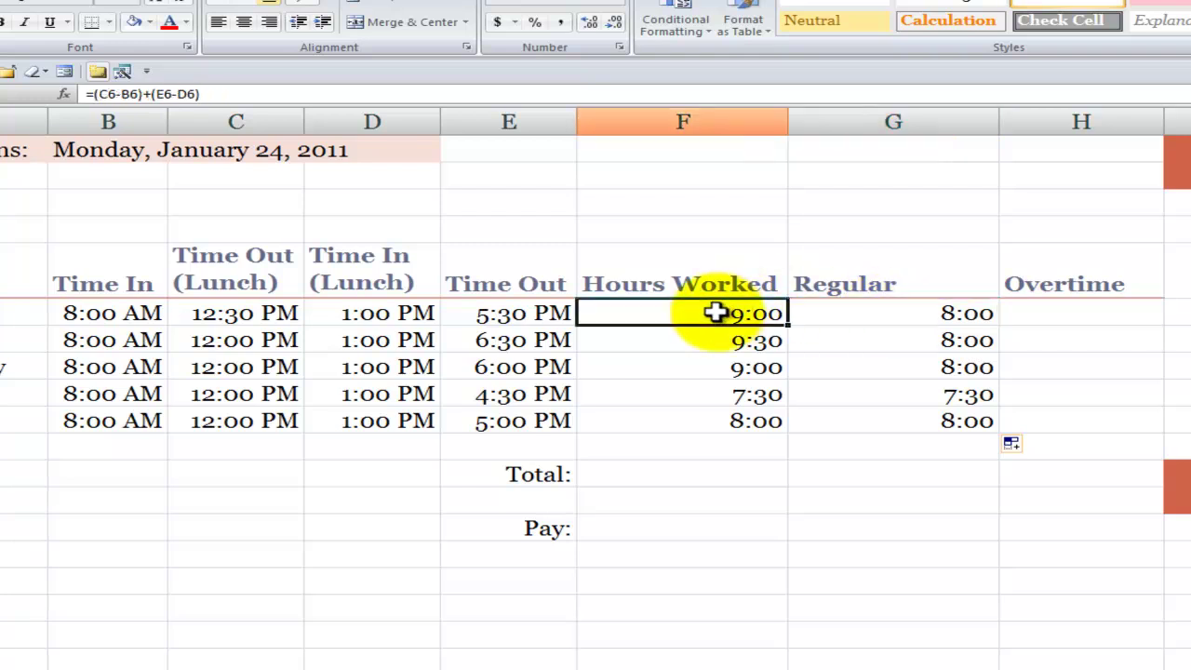
{"action": "left_click", "coordinate": [875, 317]}
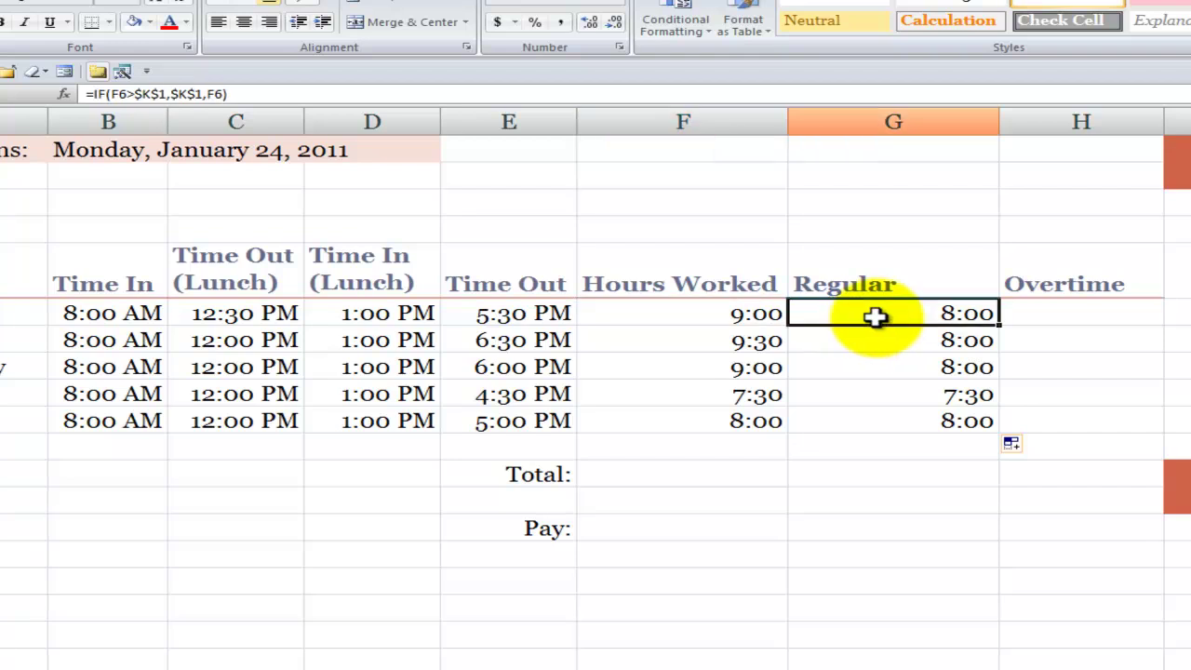
Step: Start an IF in Monday's Overtime cell with the test F6>G6
{"action": "left_click", "coordinate": [1032, 314]}
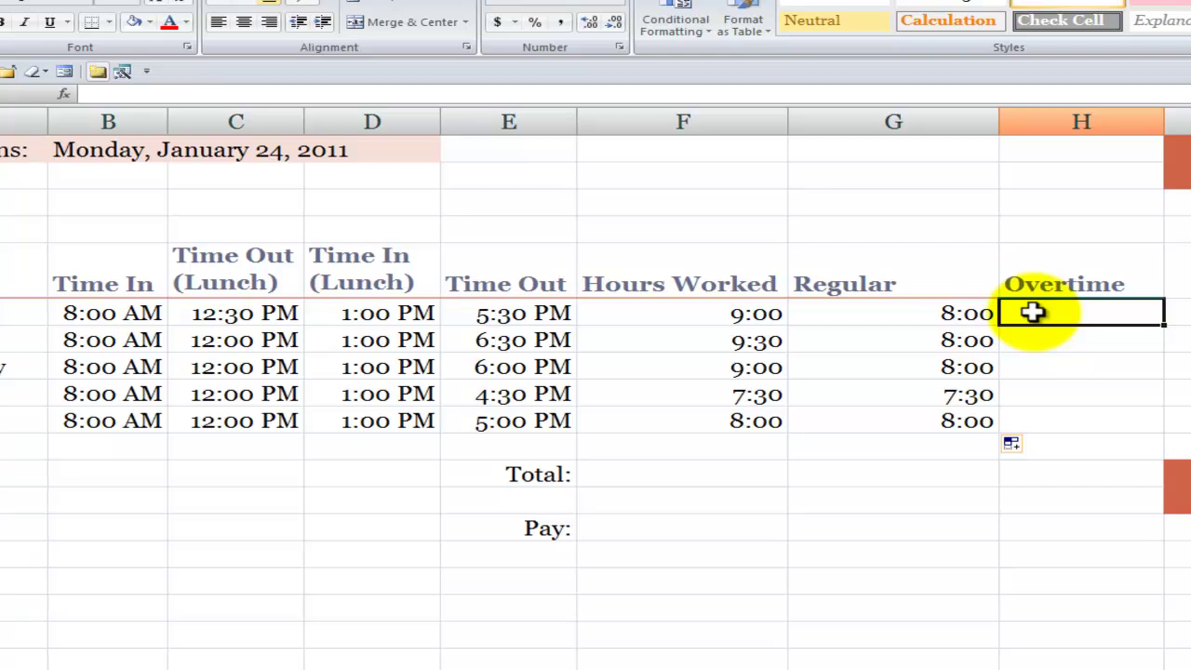
{"action": "type", "text": "=if"}
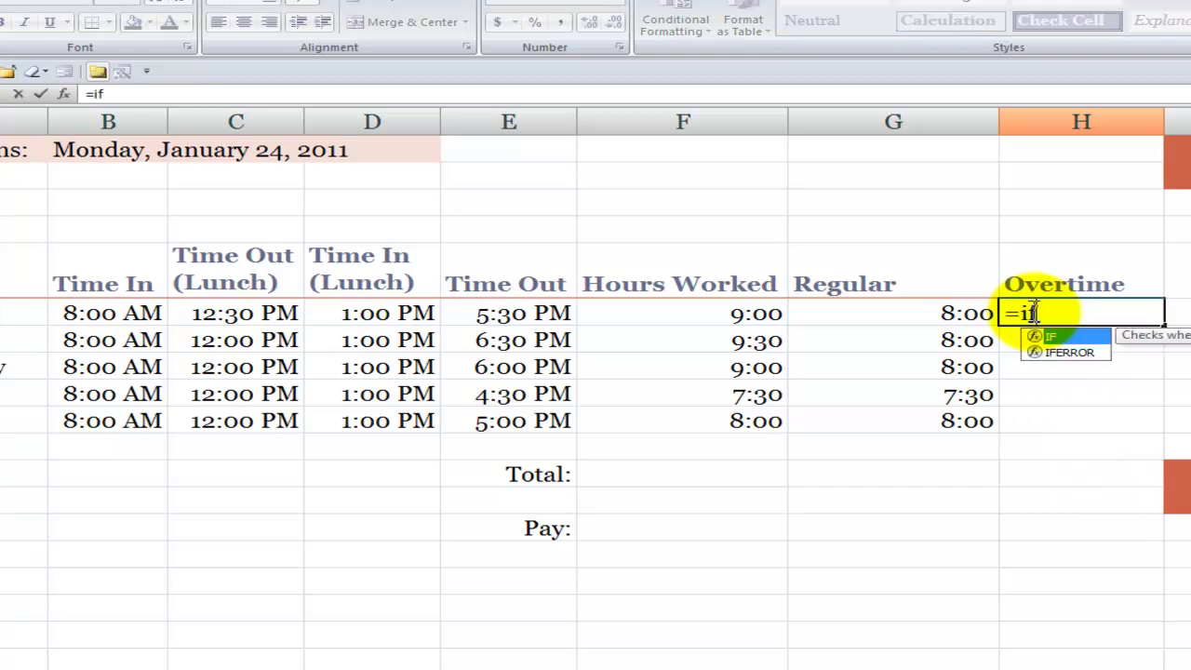
{"action": "key", "text": "Tab"}
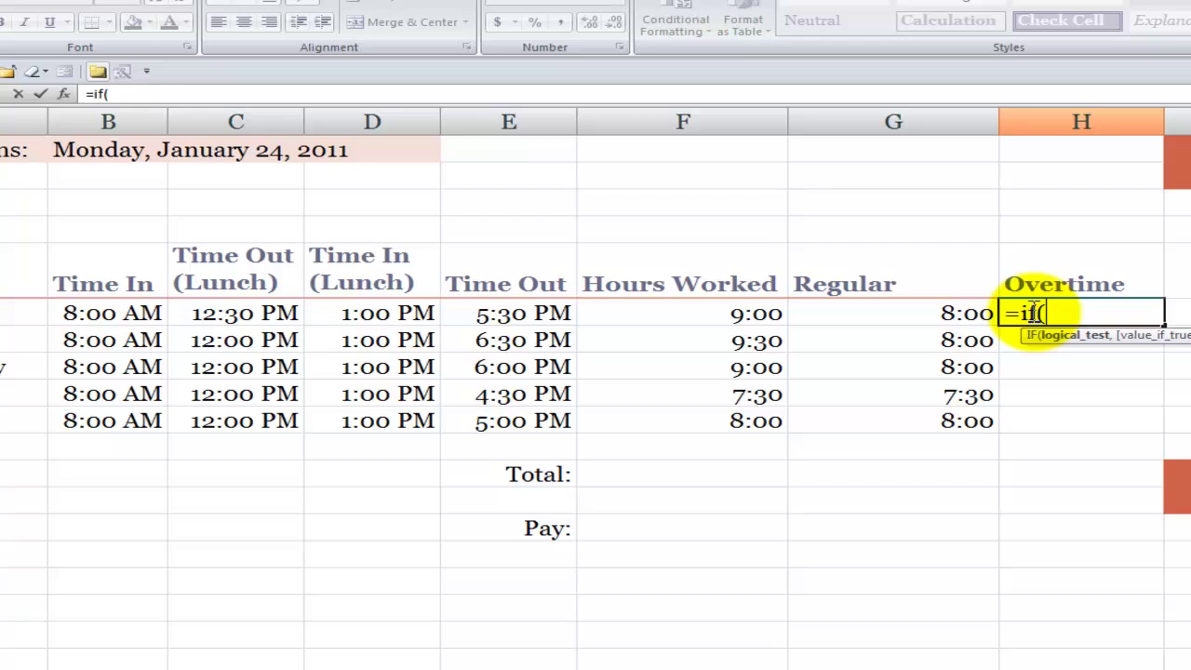
{"action": "type", "text": ")"}
{"action": "key", "text": "shift+F3"}
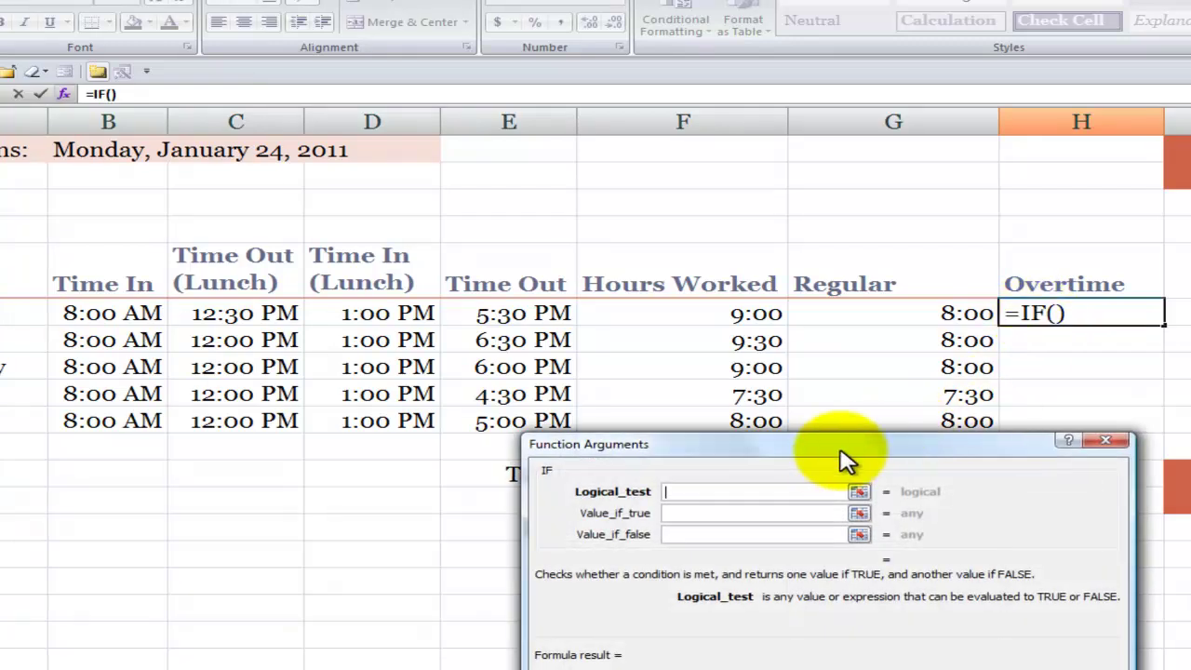
{"action": "left_click_drag", "start_coordinate": [844, 456], "coordinate": [853, 452]}
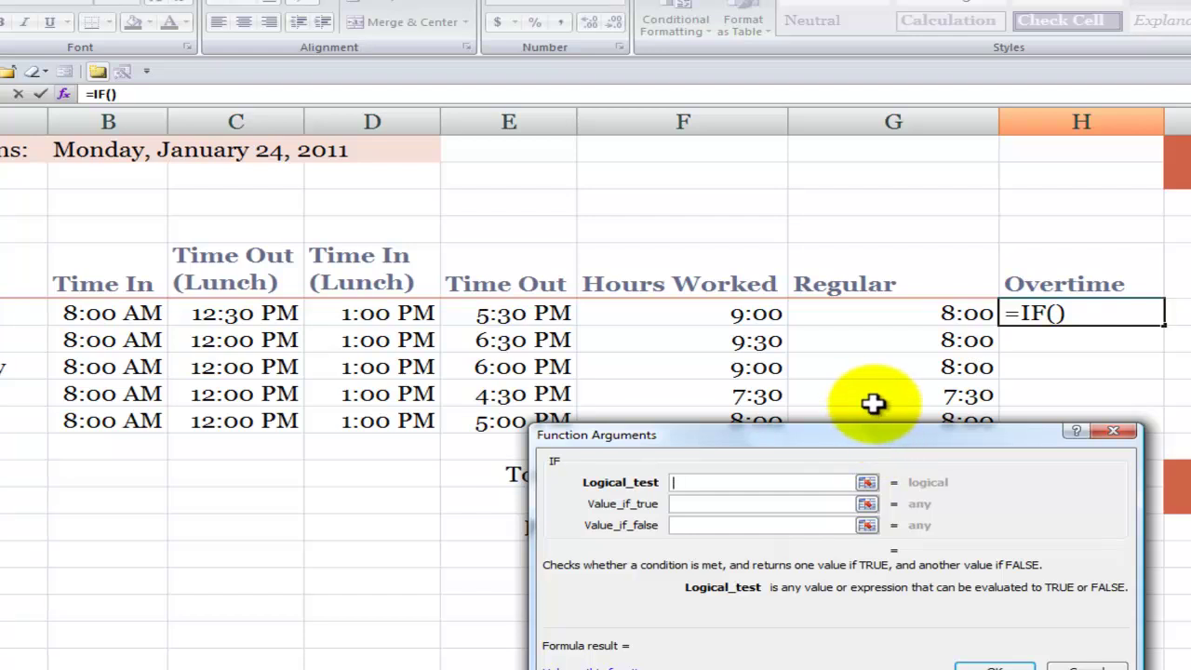
{"action": "left_click", "coordinate": [739, 314]}
{"action": "type", "text": ">"}
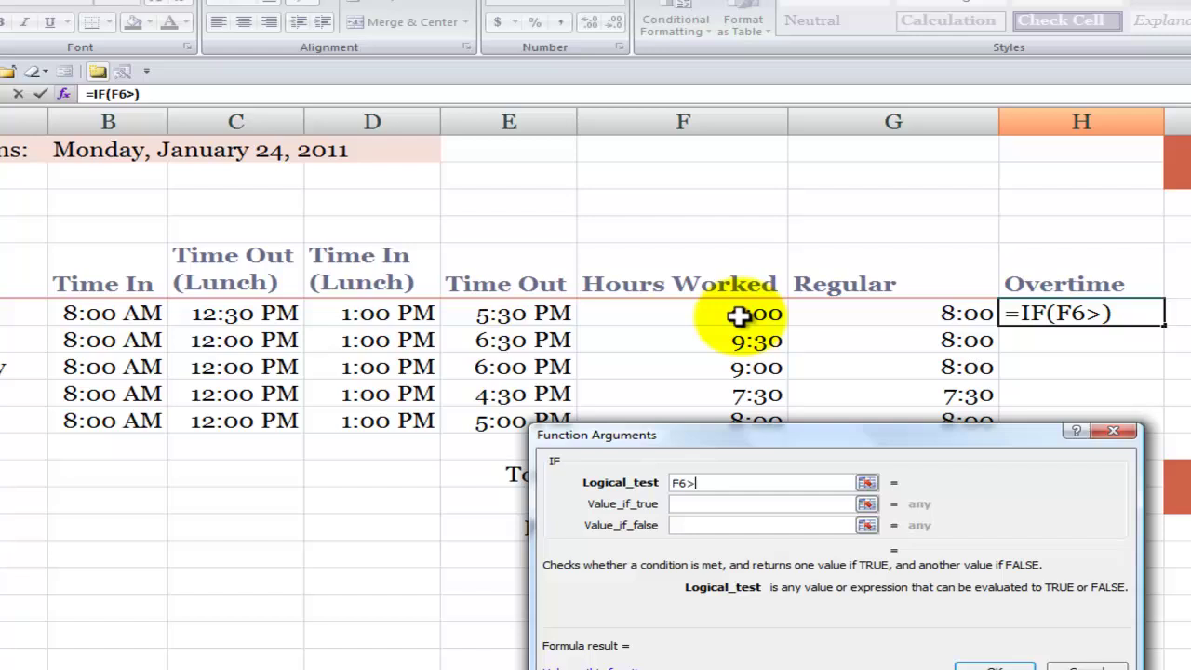
{"action": "left_click", "coordinate": [877, 310]}
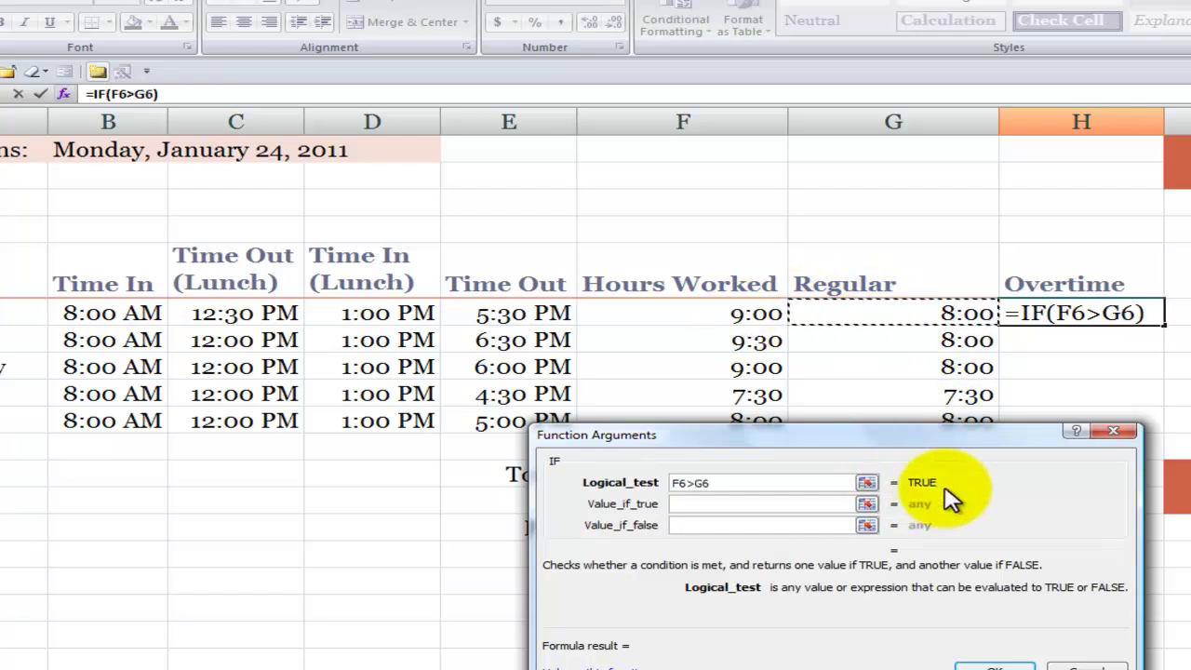
Step: Set the IF's true value to (F6-G6) and false value to 0, previewing 1:00
{"action": "left_click", "coordinate": [713, 504]}
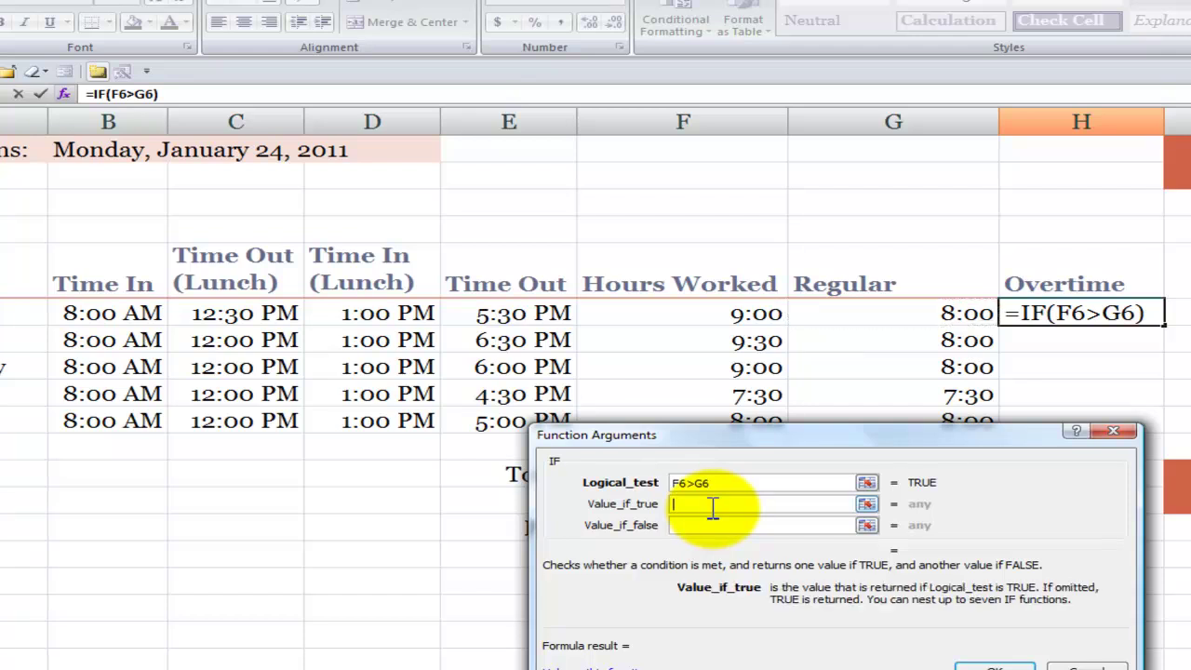
{"action": "type", "text": "("}
{"action": "left_click", "coordinate": [696, 313]}
{"action": "type", "text": "-"}
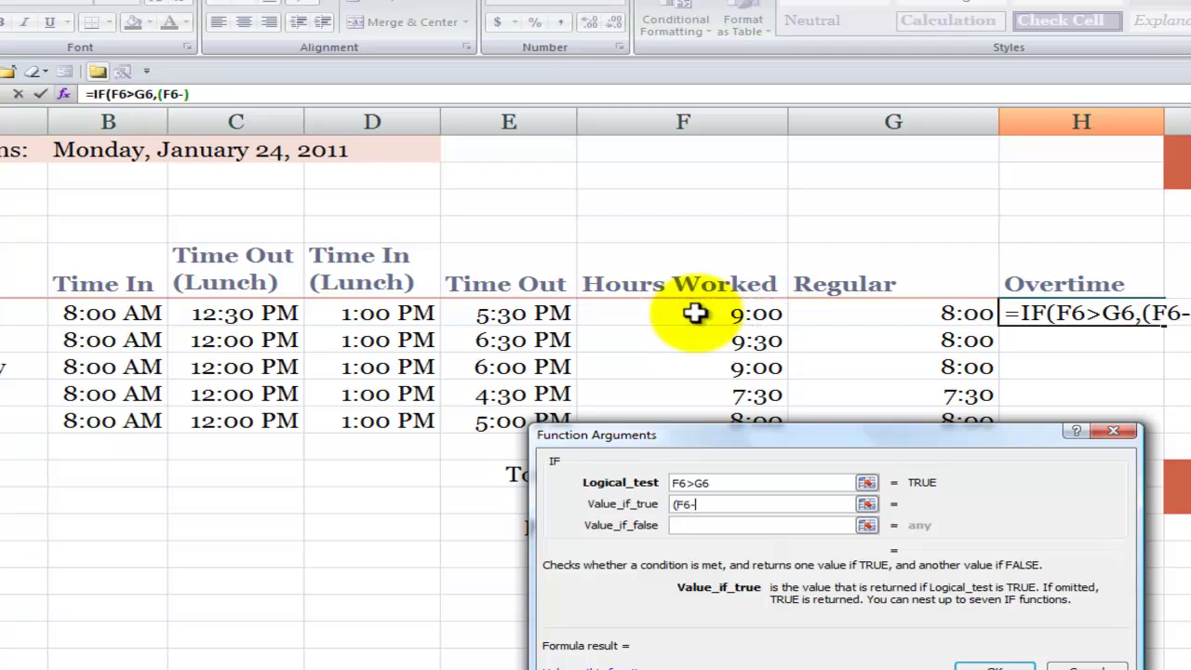
{"action": "left_click", "coordinate": [888, 312]}
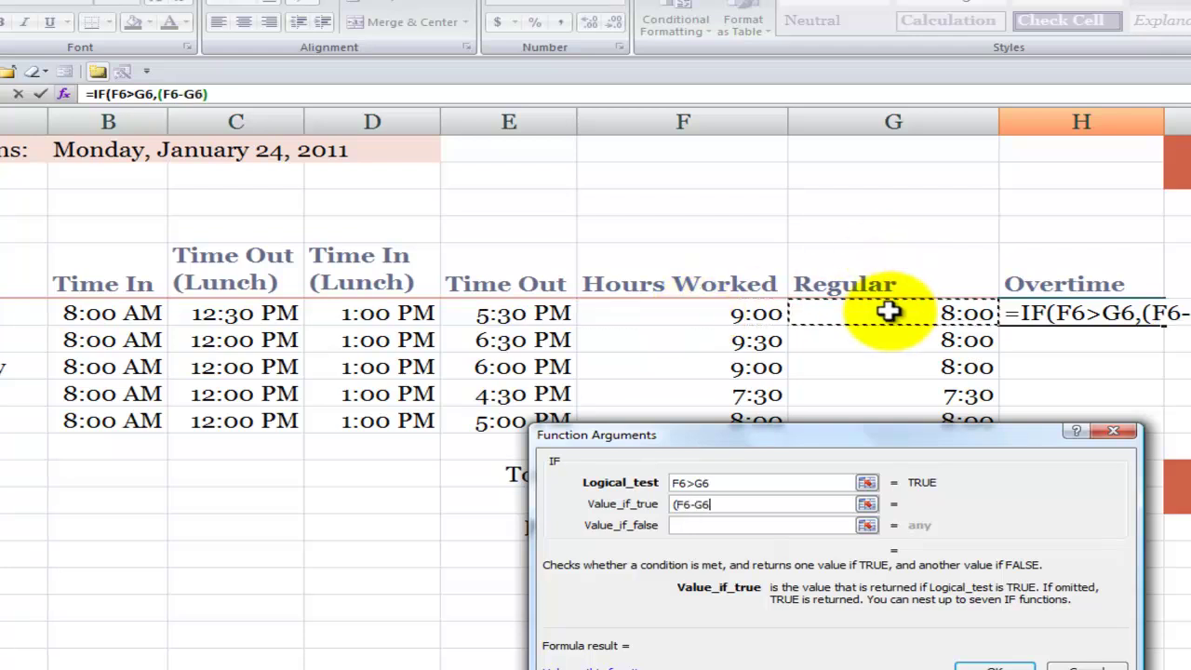
{"action": "type", "text": ")"}
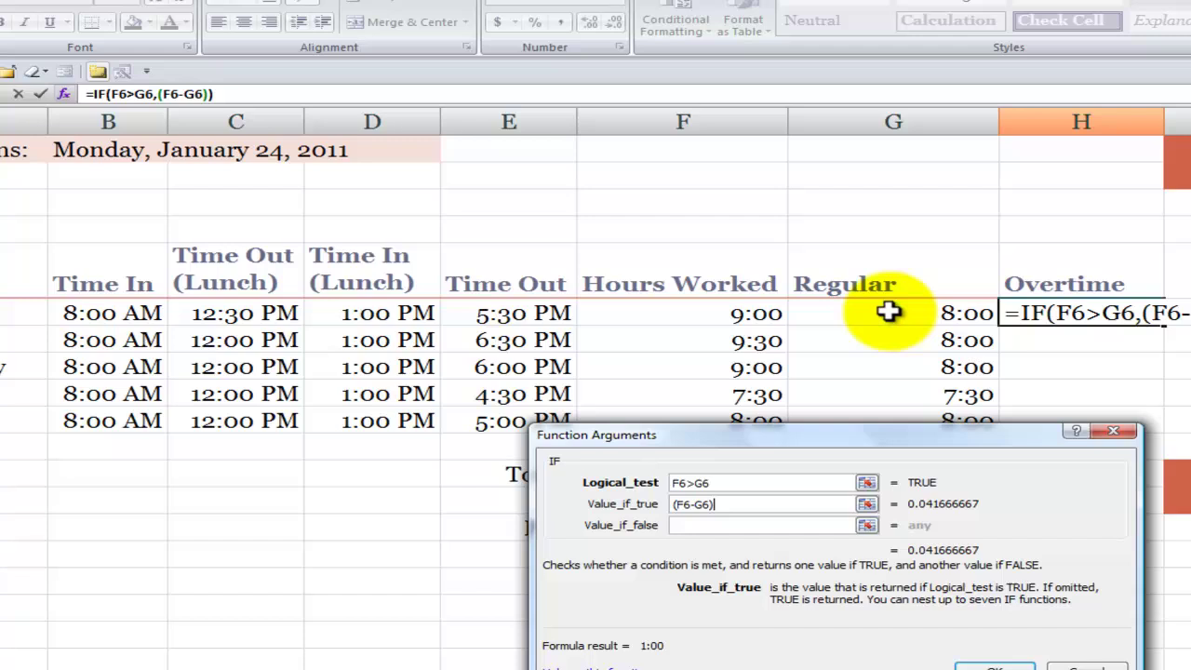
{"action": "left_click", "coordinate": [738, 526]}
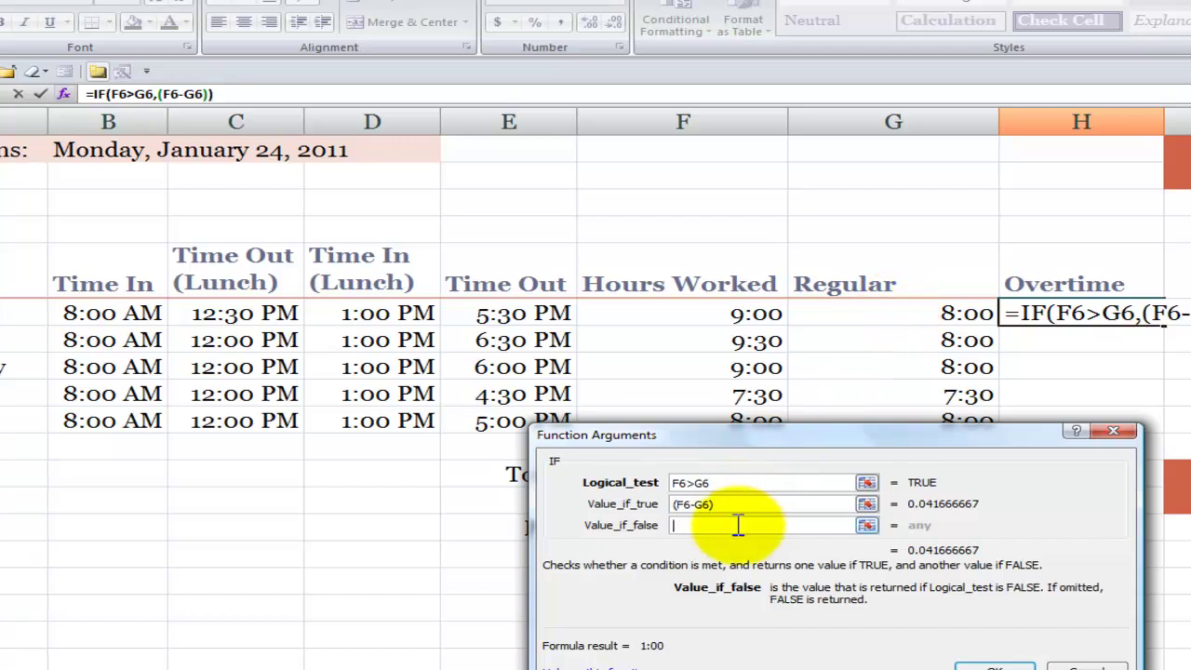
{"action": "type", "text": "0"}
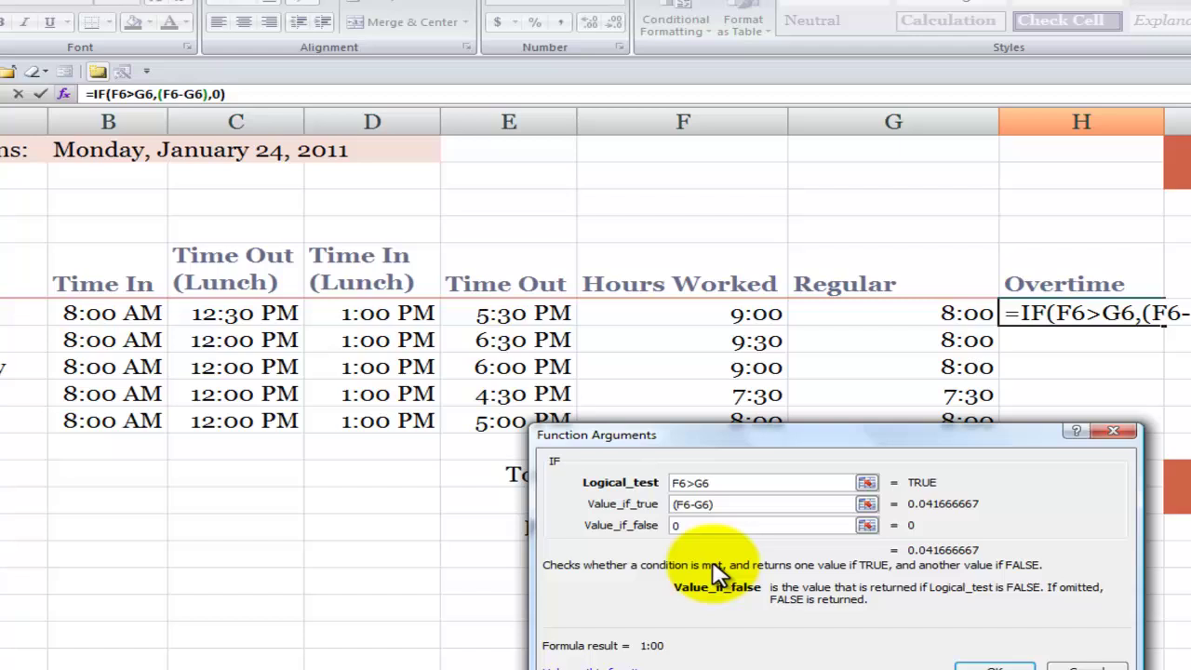
Step: Confirm the overtime IF, add an h:mm note beside it, and fill it through Friday
{"action": "left_click", "coordinate": [993, 666]}
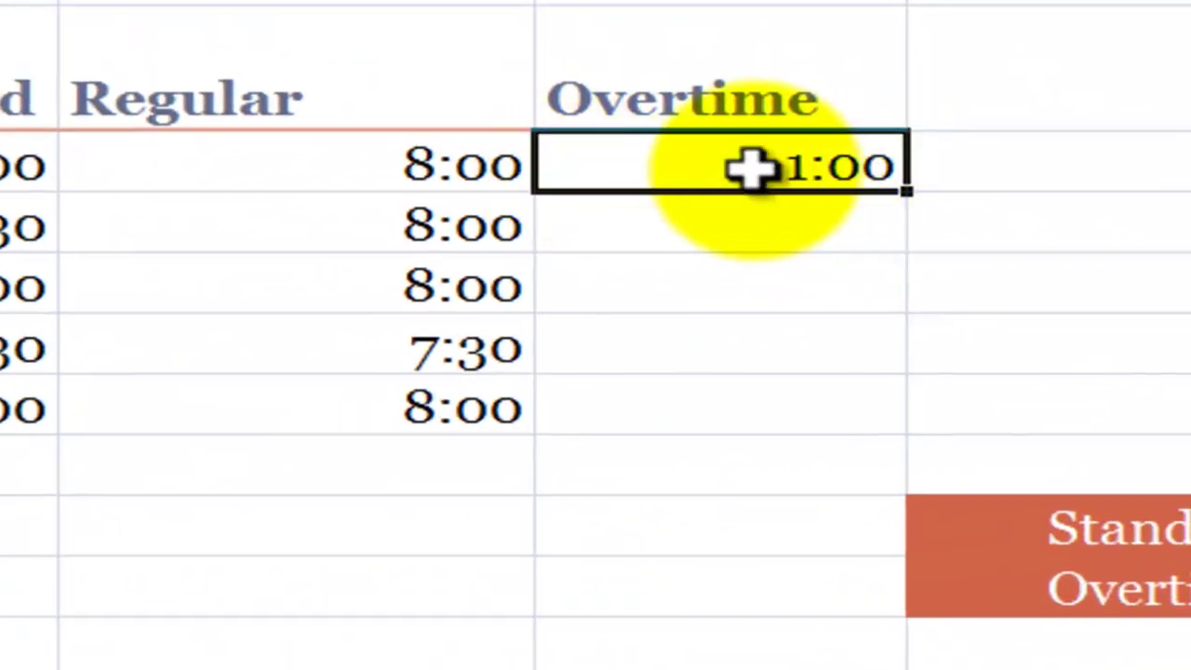
{"action": "left_click", "coordinate": [1090, 169]}
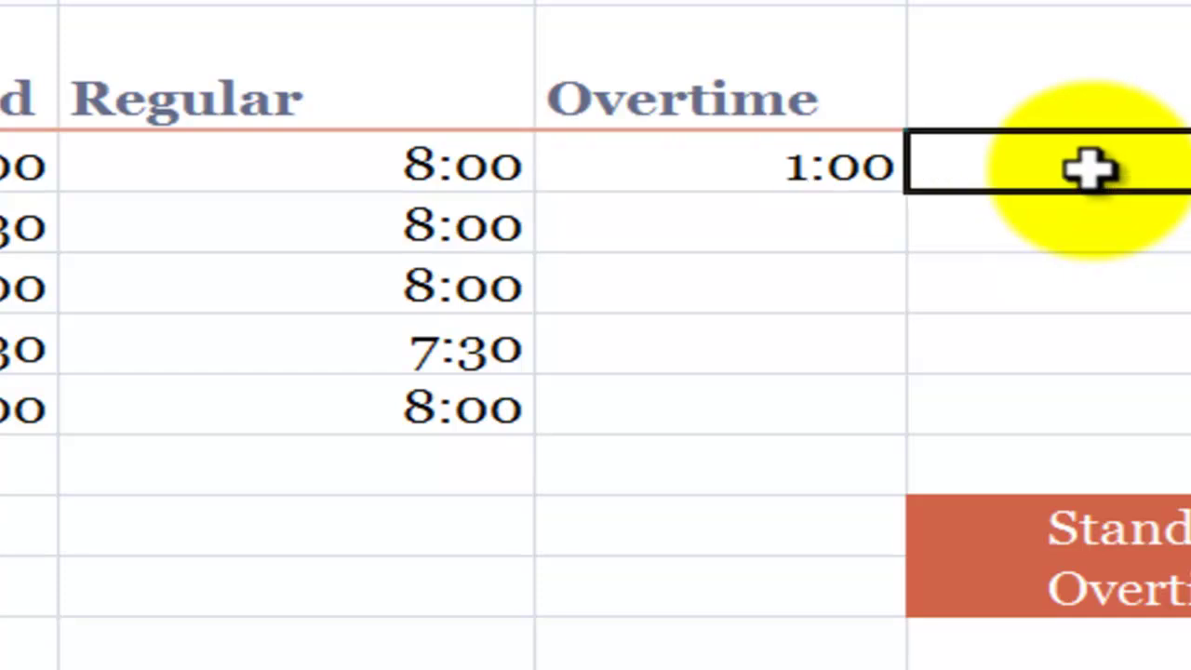
{"action": "type", "text": "h"}
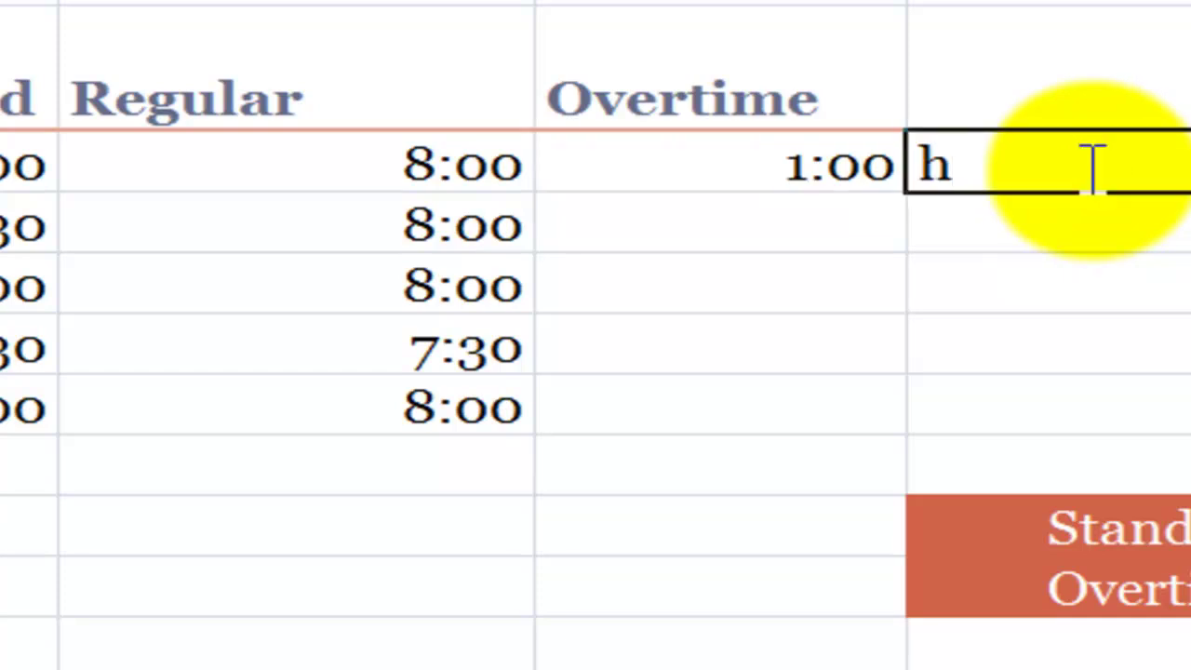
{"action": "type", "text": ":mm"}
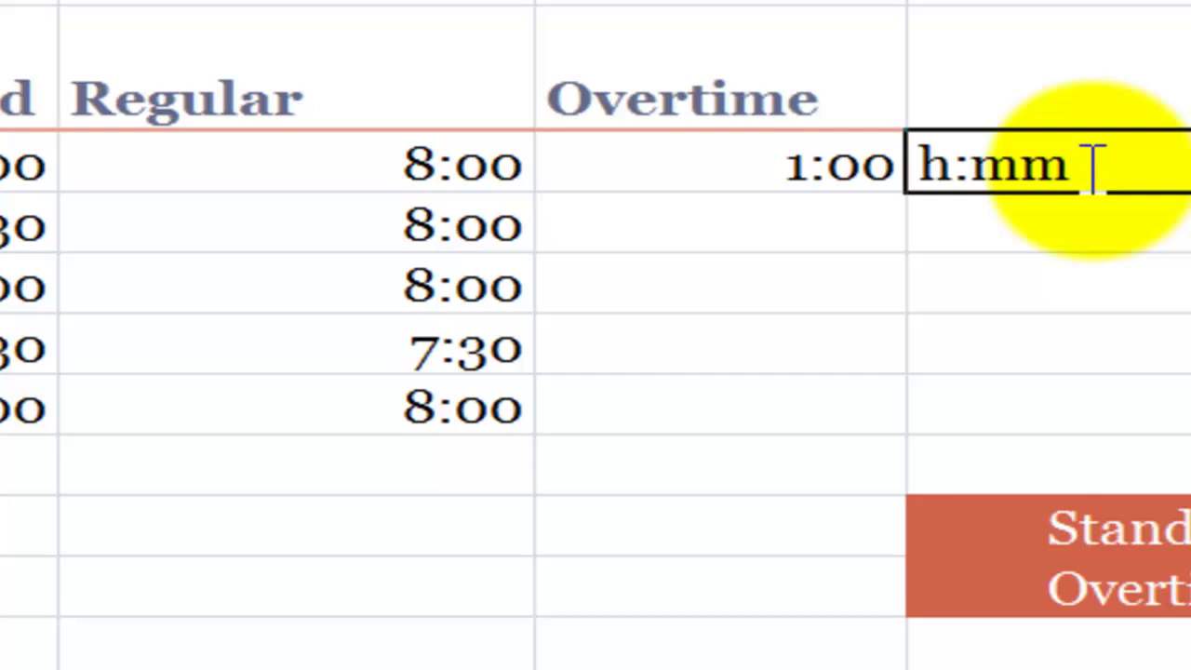
{"action": "key", "text": "ctrl+Return"}
{"action": "left_click", "coordinate": [842, 157]}
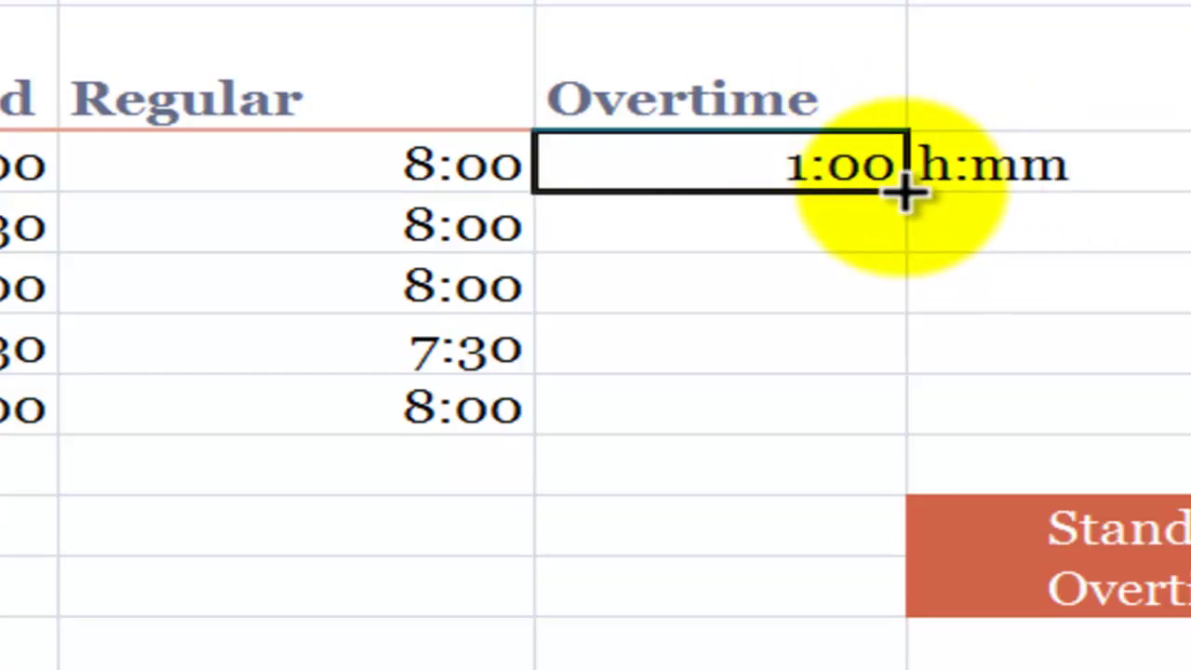
{"action": "left_click_drag", "start_coordinate": [905, 190], "coordinate": [877, 445]}
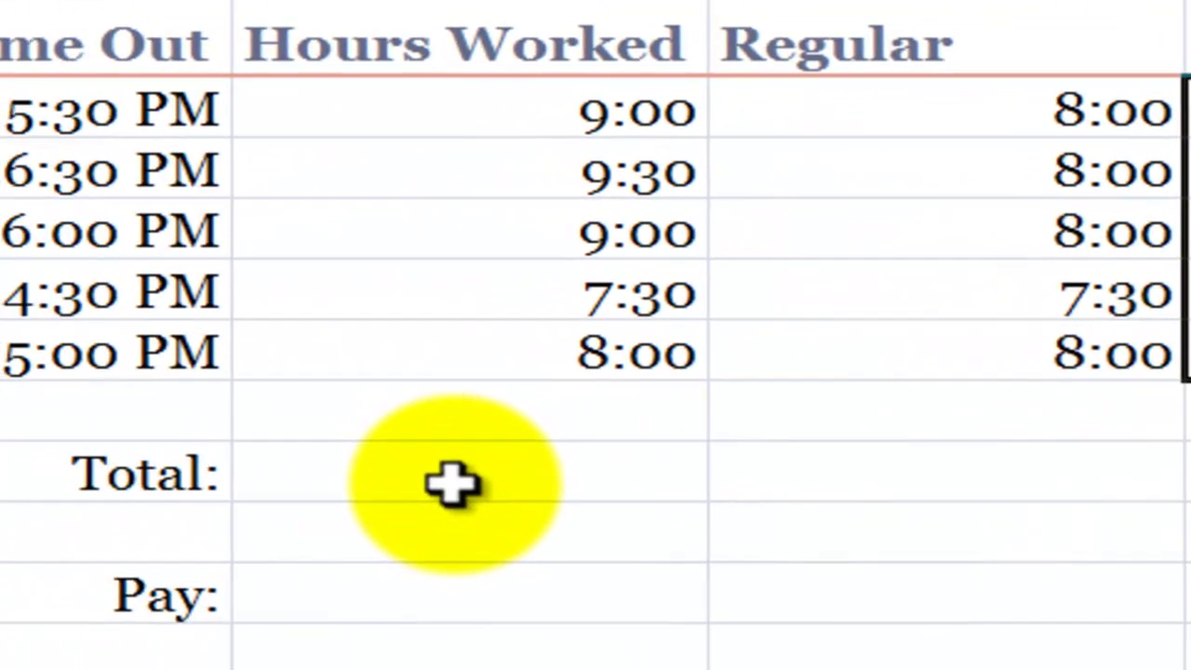
{"action": "left_click", "coordinate": [453, 483]}
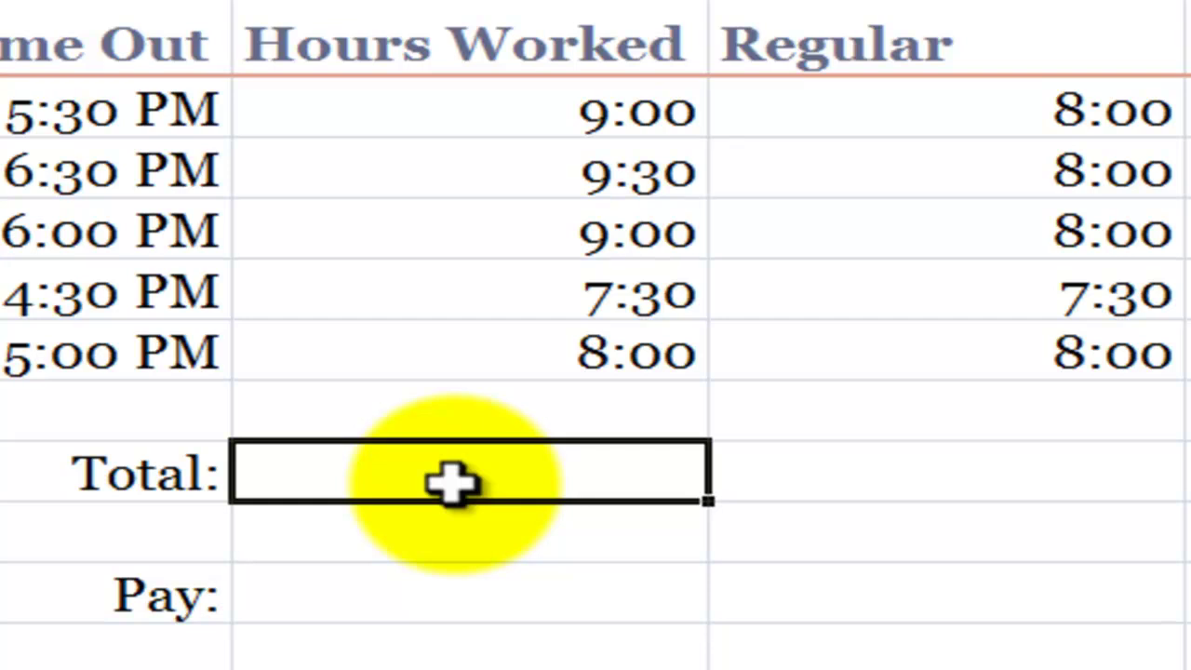
{"action": "type", "text": "=su"}
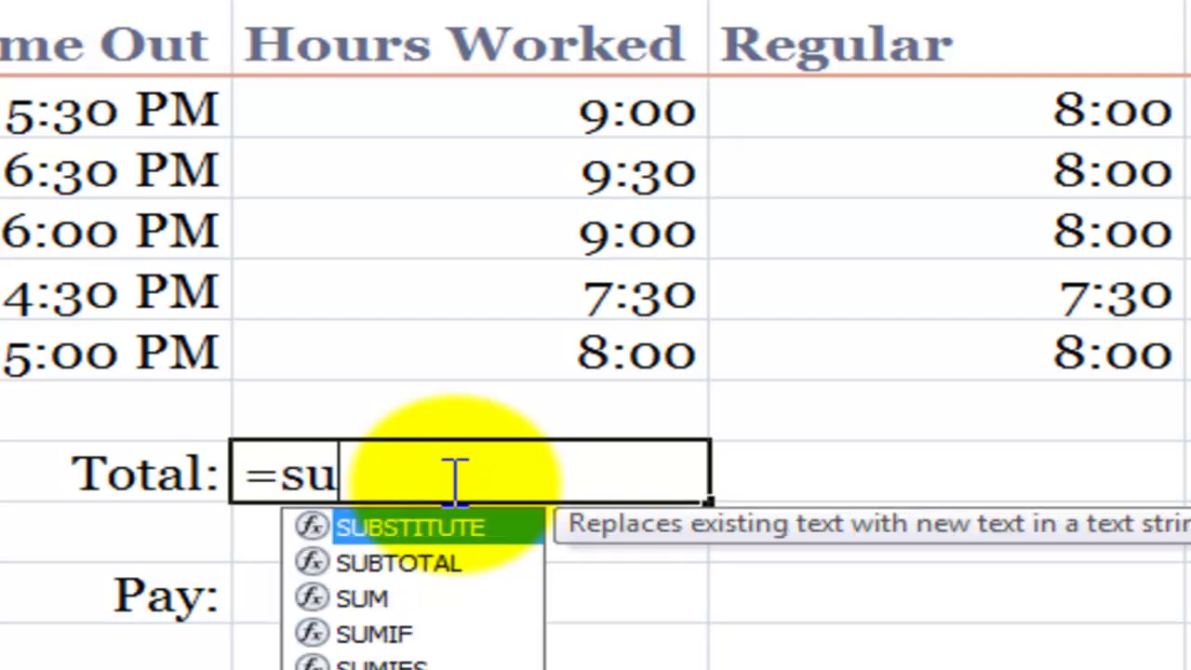
{"action": "type", "text": "m("}
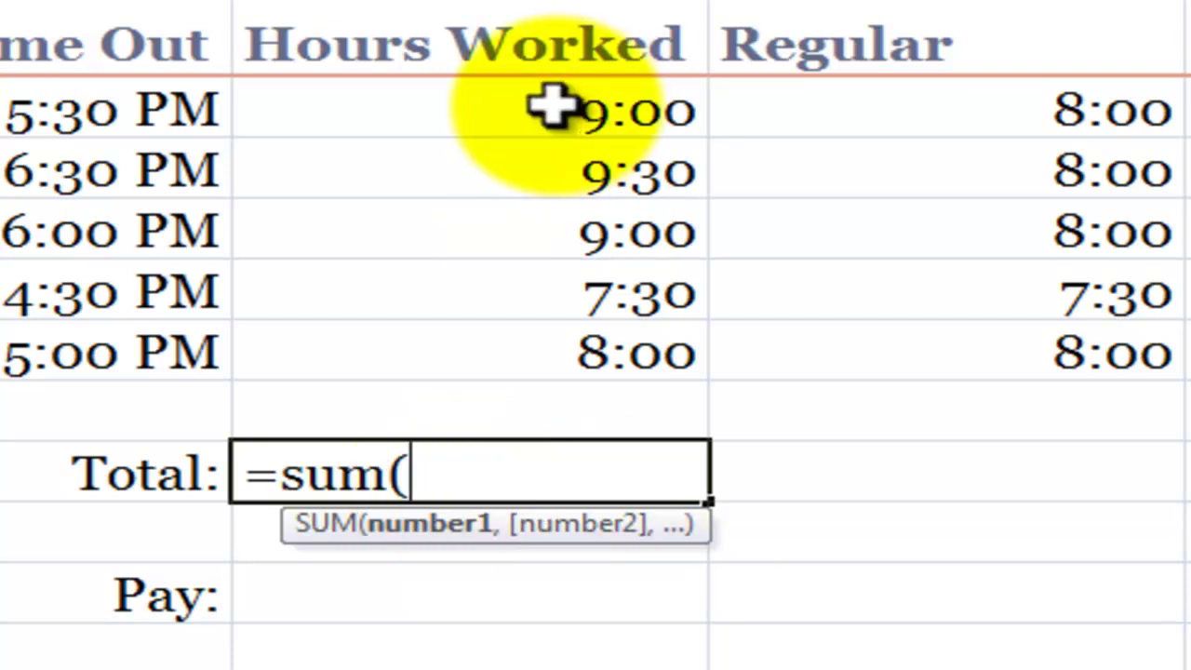
{"action": "left_click_drag", "start_coordinate": [550, 106], "coordinate": [555, 339]}
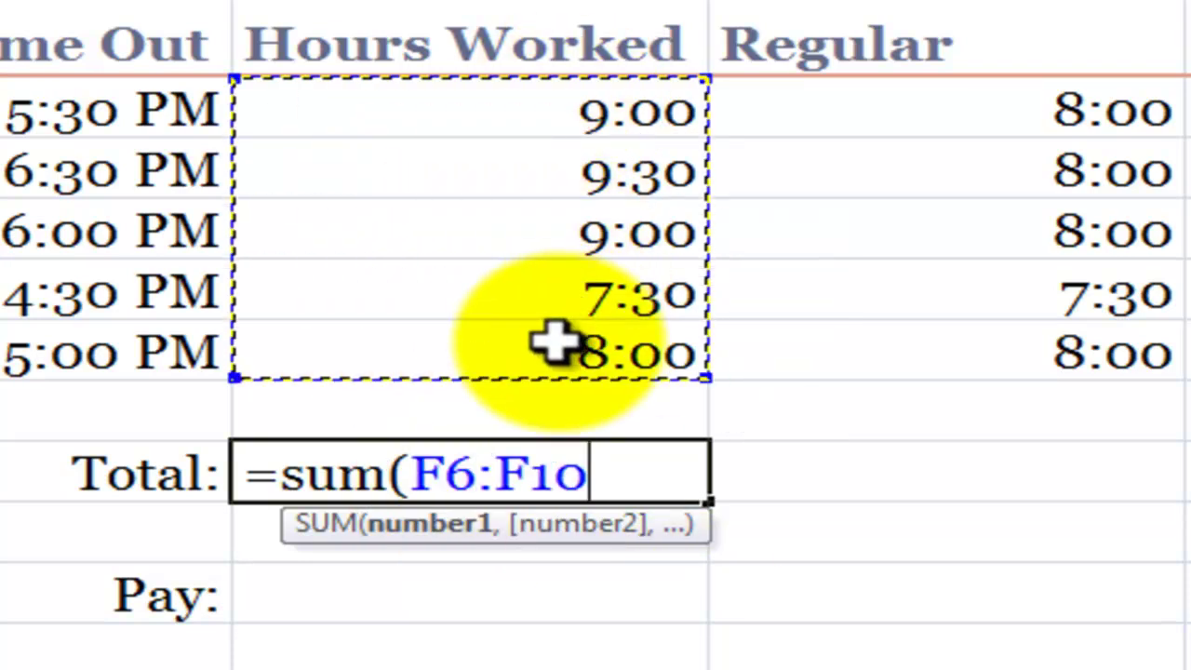
{"action": "type", "text": ")"}
{"action": "key", "text": "Return"}
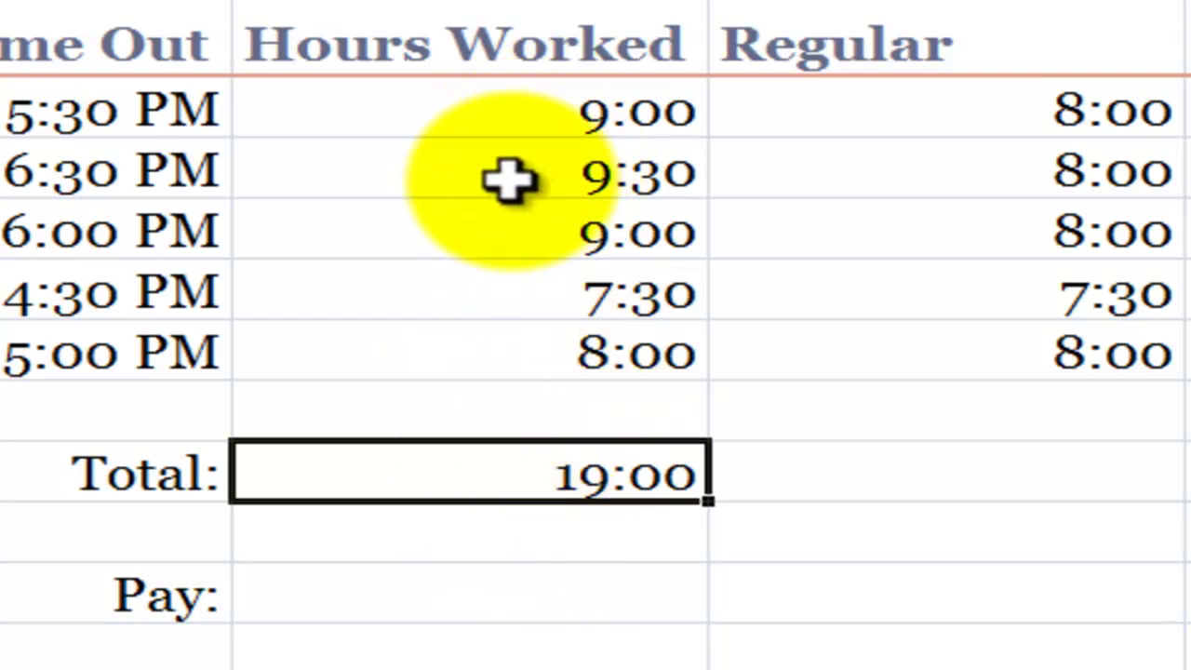
{"action": "left_click", "coordinate": [527, 233]}
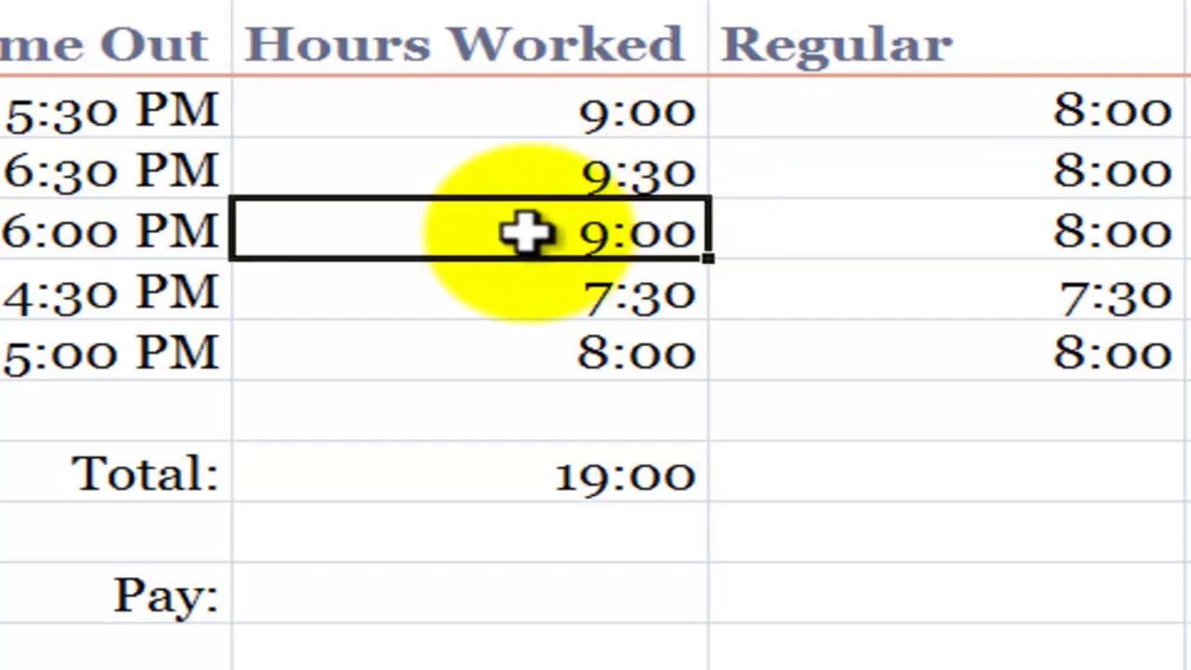
{"action": "left_click", "coordinate": [489, 477]}
Step: Change the Hours Worked total's custom format from h:mm to [h]:mm, showing 43:00
{"action": "right_click", "coordinate": [493, 479]}
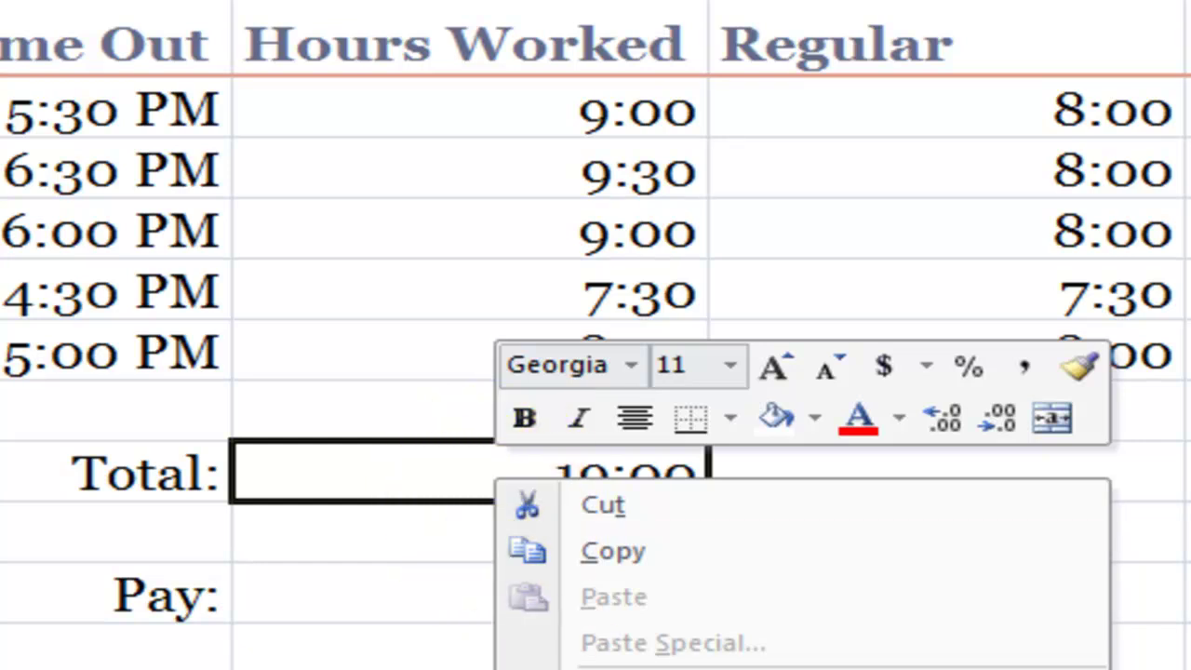
{"action": "key", "text": "f"}
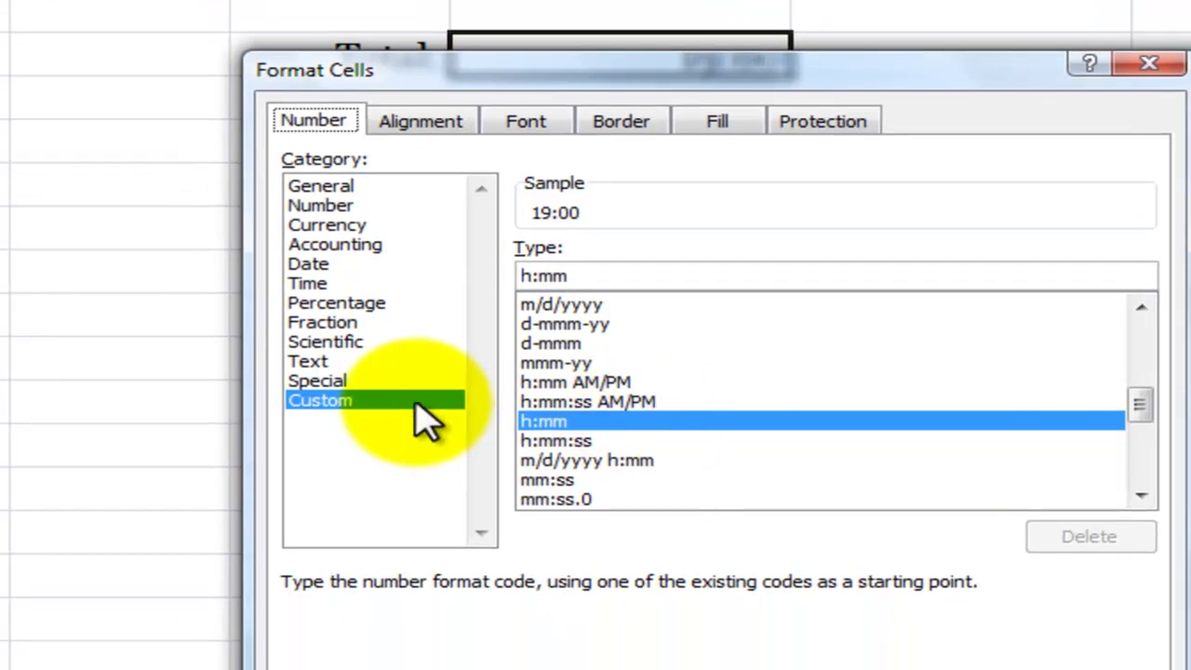
{"action": "left_click", "coordinate": [622, 273]}
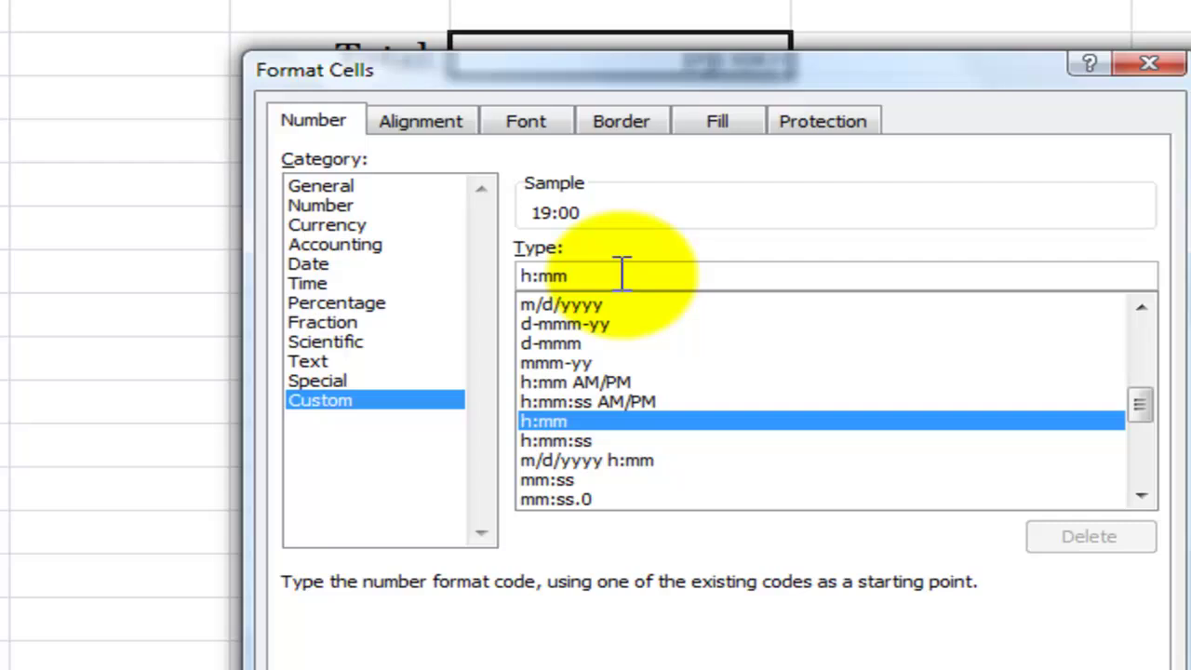
{"action": "left_click", "coordinate": [520, 272]}
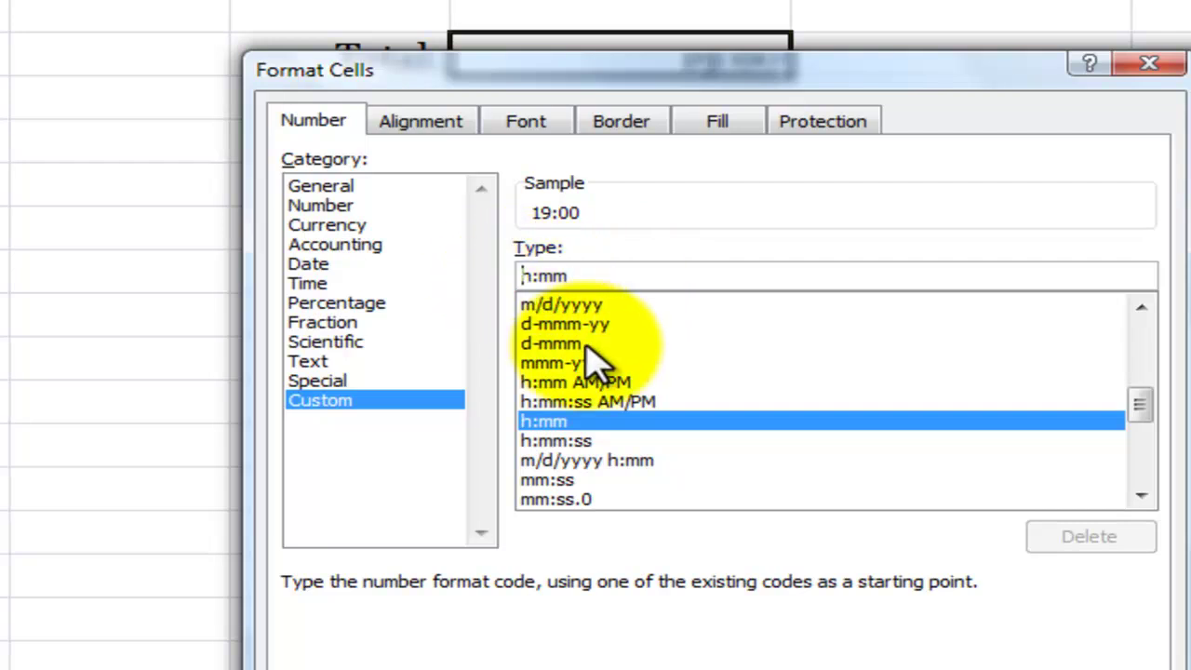
{"action": "type", "text": "["}
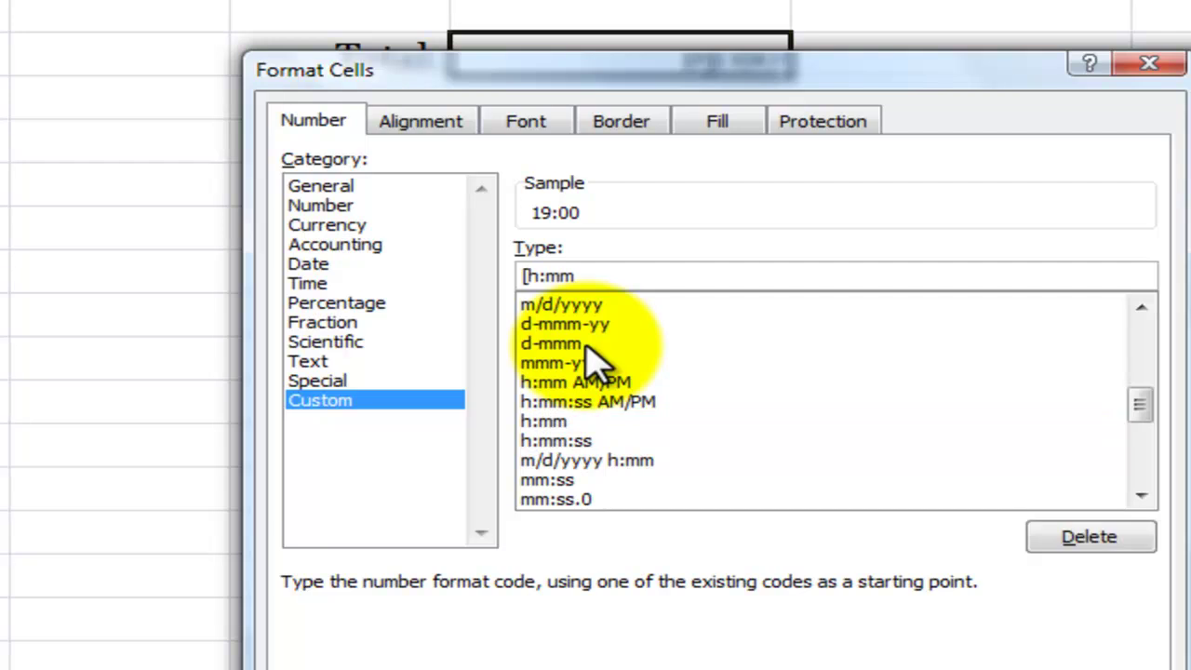
{"action": "key", "text": "Right"}
{"action": "type", "text": "]"}
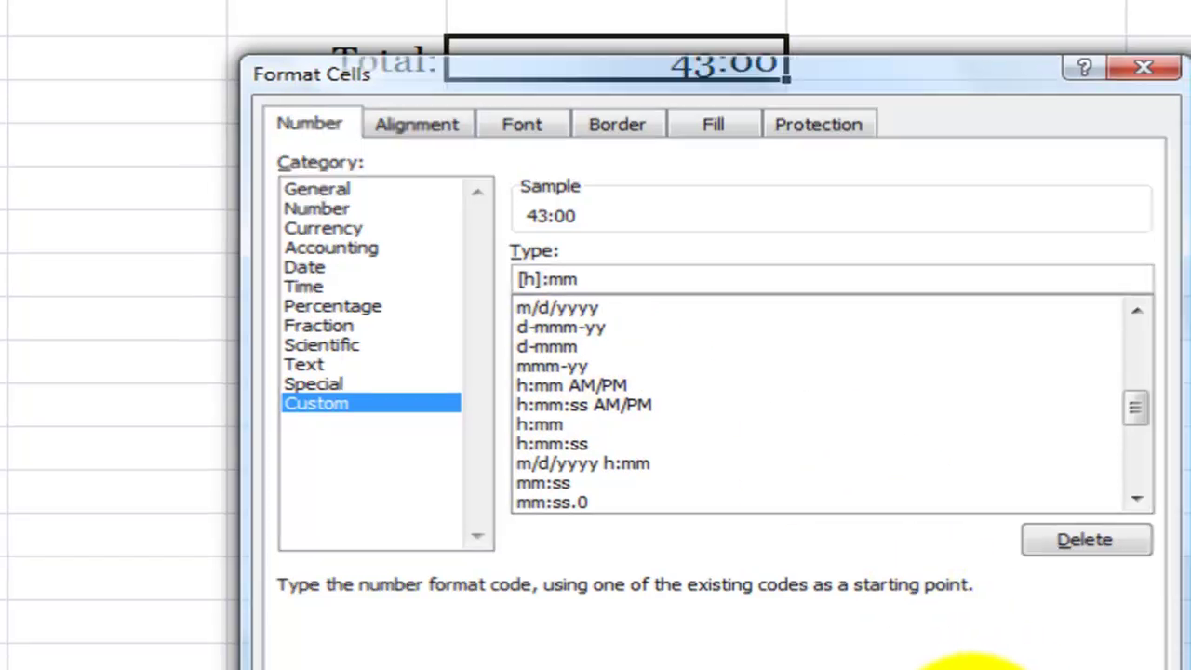
{"action": "left_click", "coordinate": [968, 666]}
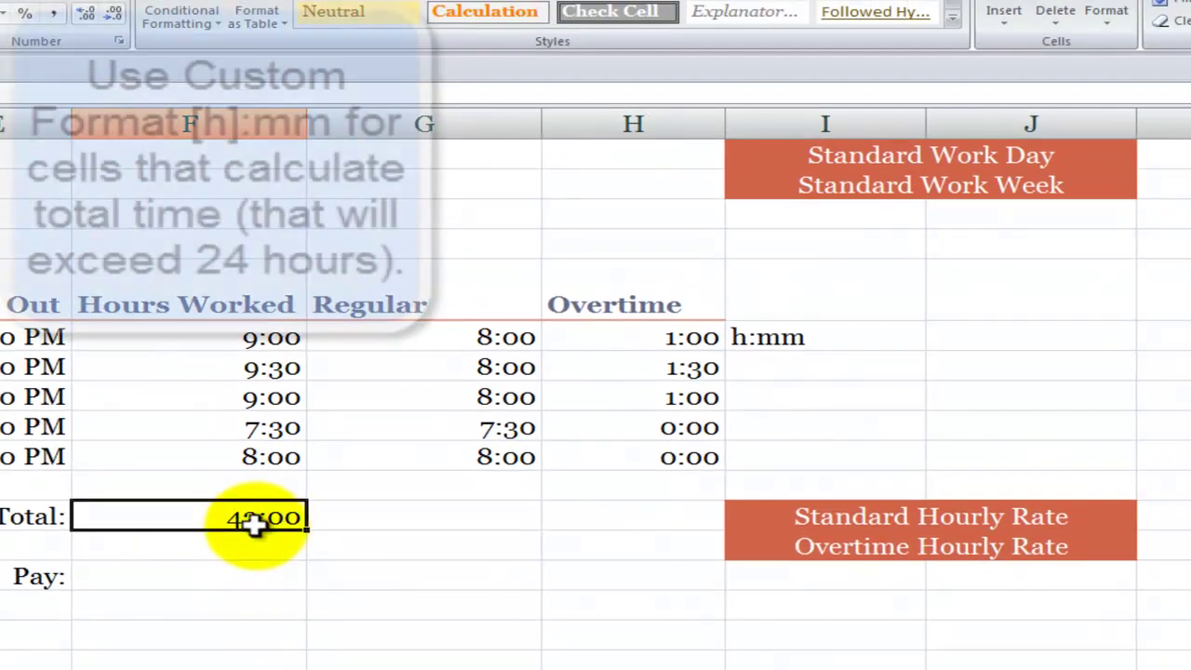
Step: Paint the [h]:mm format onto G11:H11 and fill the total across, giving 39:30 and 3:30
{"action": "right_click", "coordinate": [251, 523]}
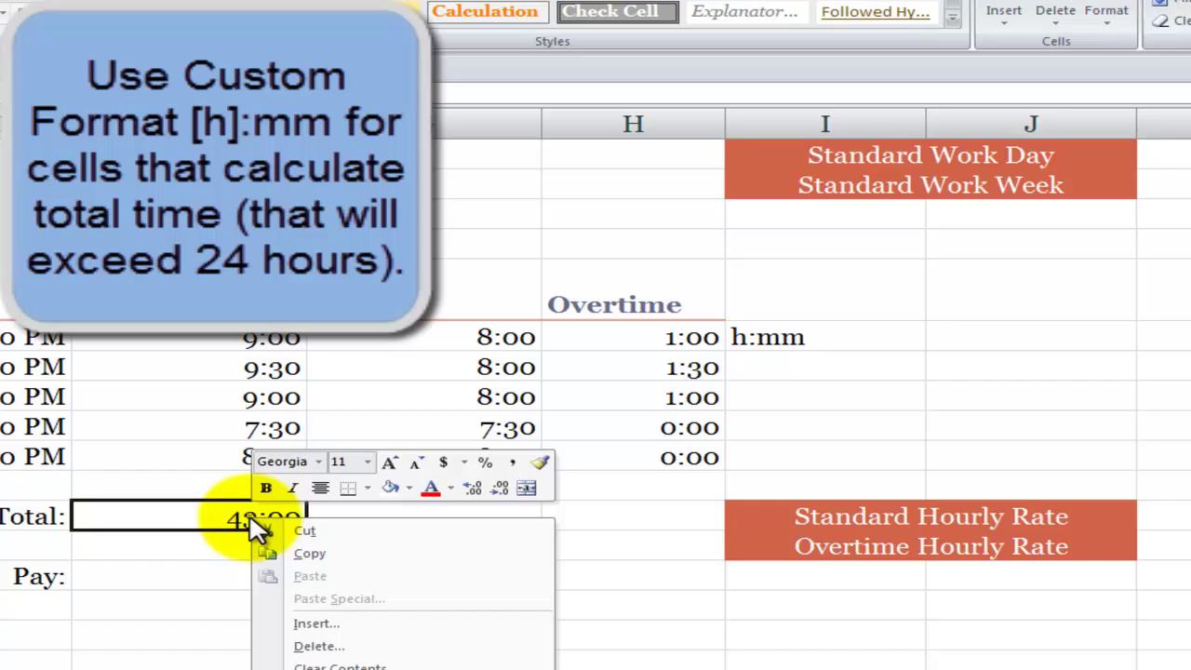
{"action": "left_click", "coordinate": [542, 462]}
{"action": "left_click", "coordinate": [429, 517]}
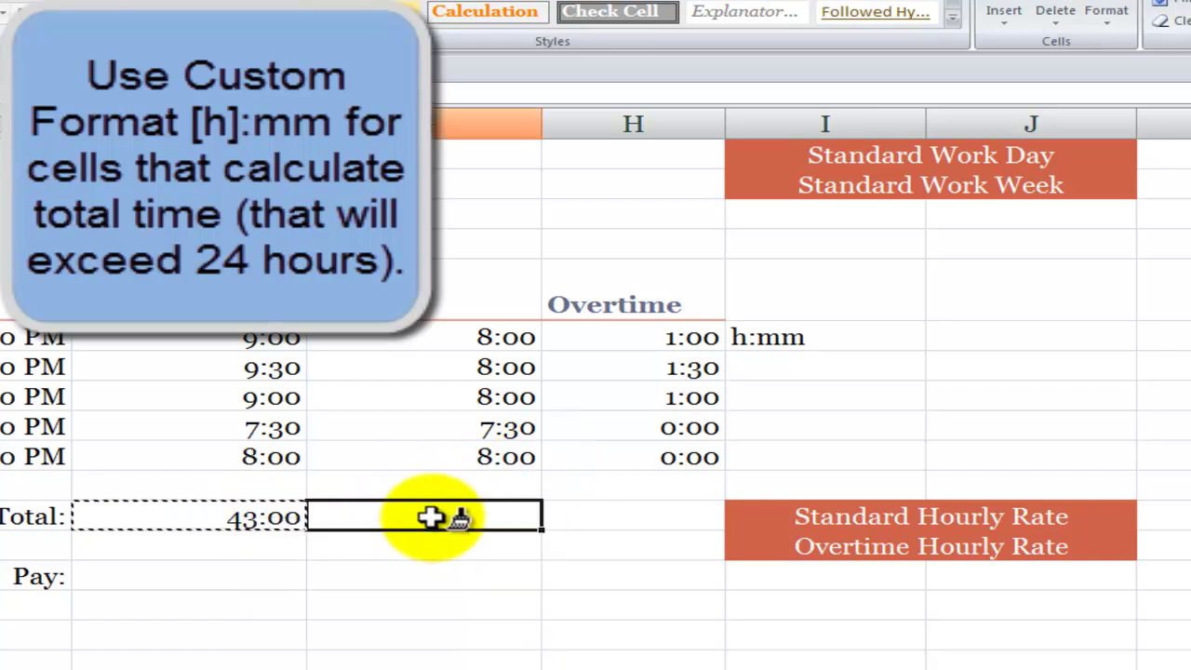
{"action": "left_click_drag", "start_coordinate": [429, 518], "coordinate": [590, 521]}
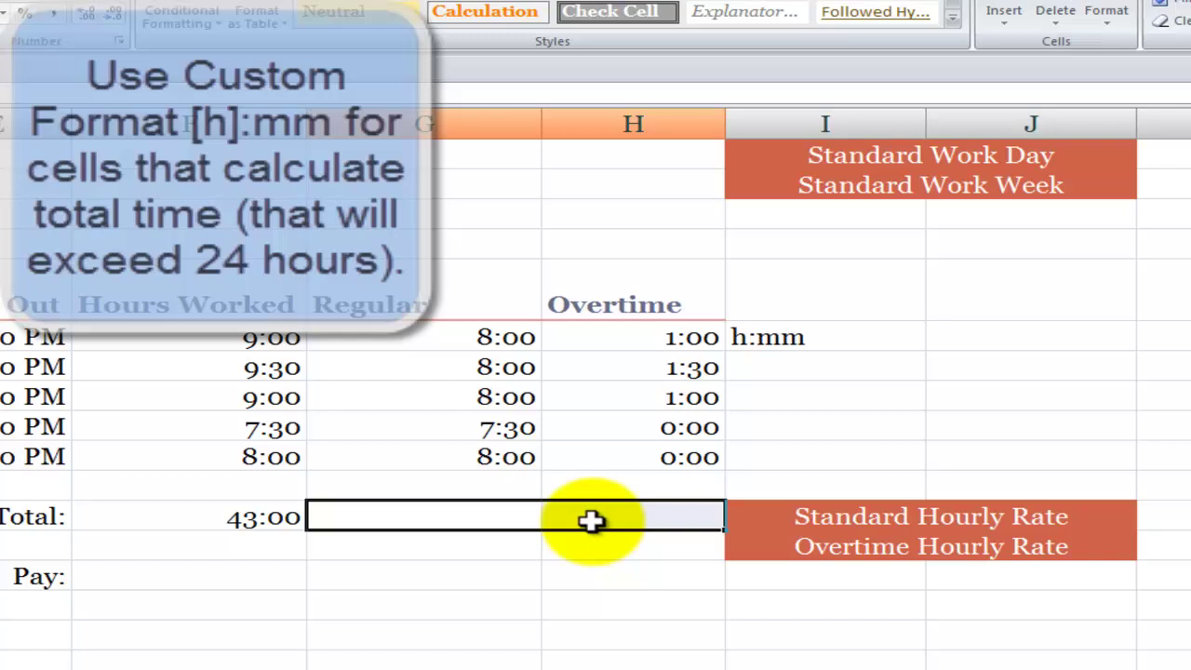
{"action": "left_click", "coordinate": [438, 519]}
{"action": "left_click", "coordinate": [279, 520]}
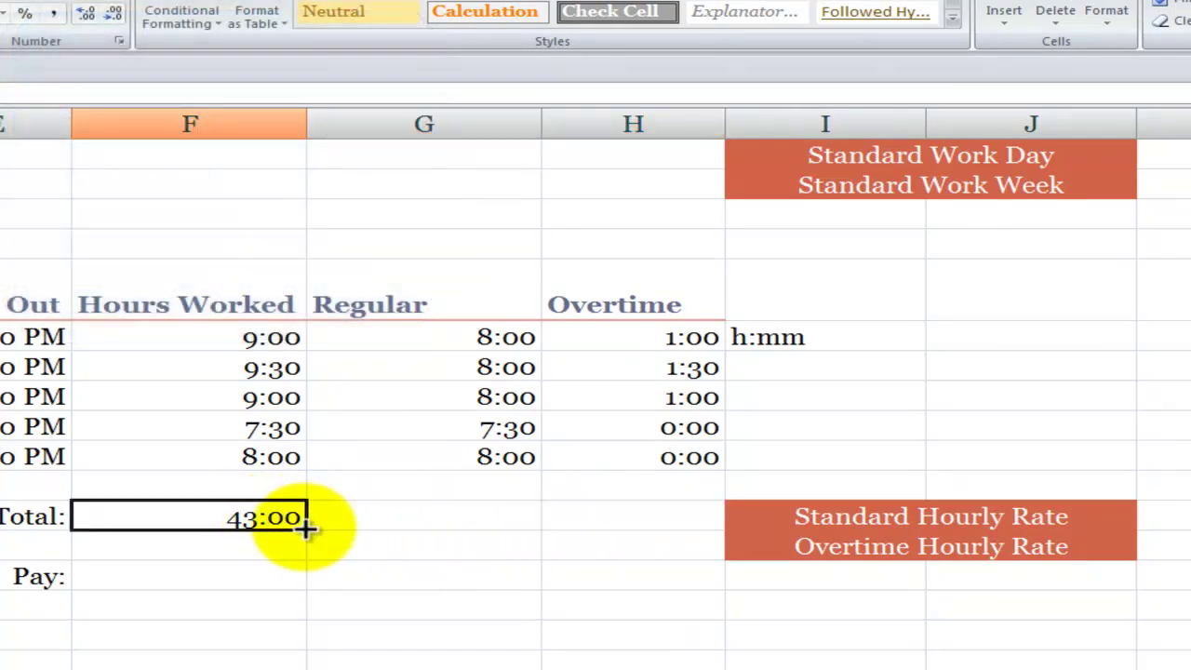
{"action": "left_click_drag", "start_coordinate": [305, 526], "coordinate": [694, 543]}
{"action": "left_click", "coordinate": [434, 517]}
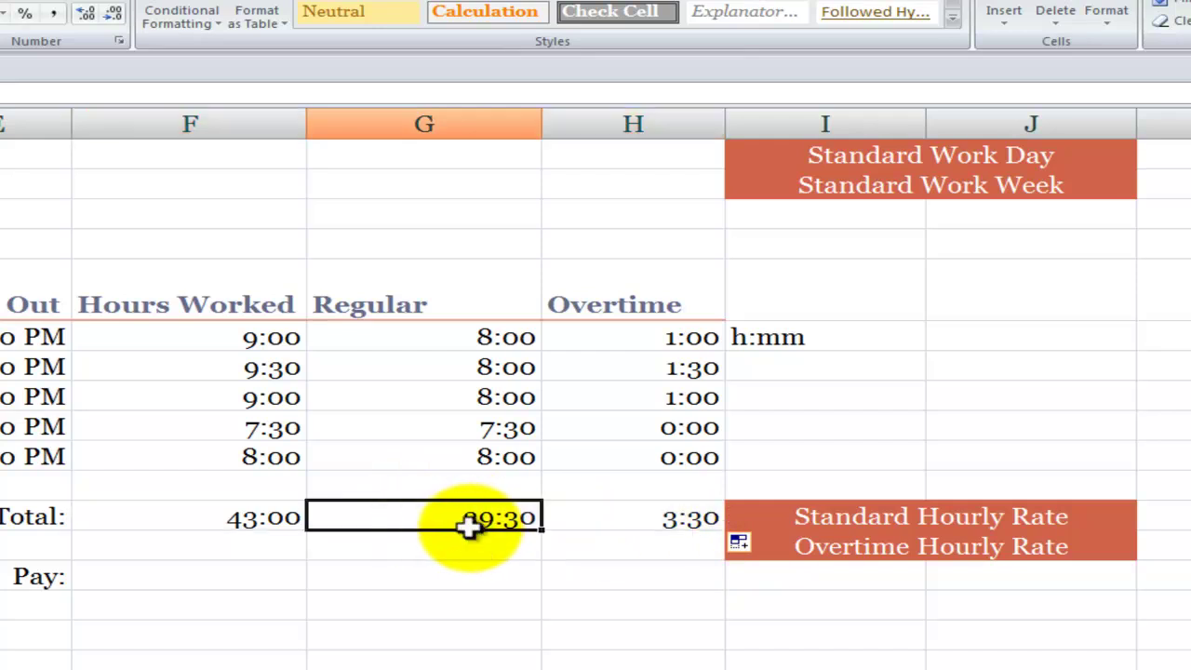
{"action": "left_click", "coordinate": [647, 521]}
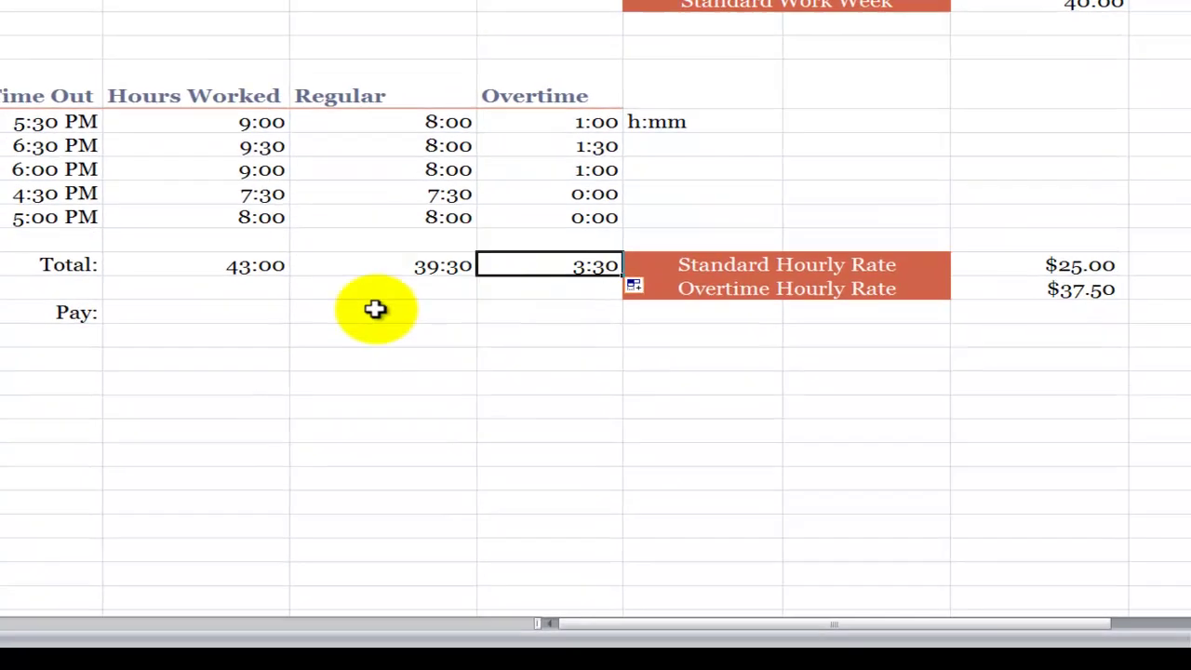
Step: Enter =F11*24 below the total and fill it to H12 (1032:00, 948:00, 84:00)
{"action": "left_click", "coordinate": [1067, 264]}
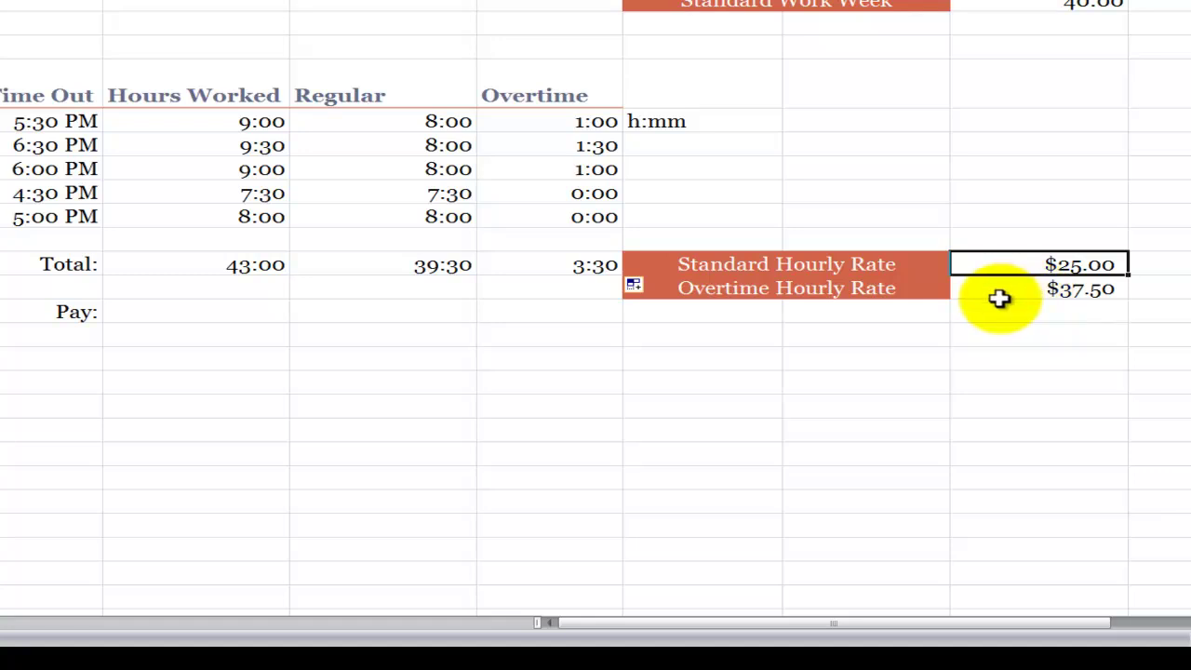
{"action": "left_click", "coordinate": [245, 266]}
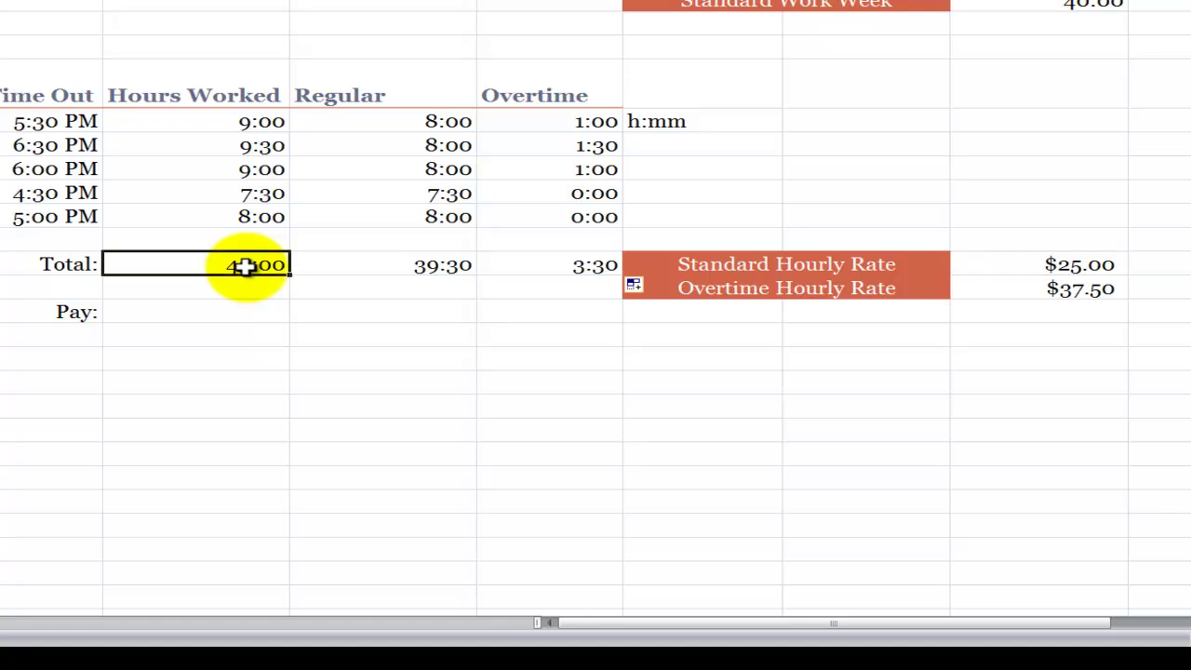
{"action": "left_click", "coordinate": [1065, 264]}
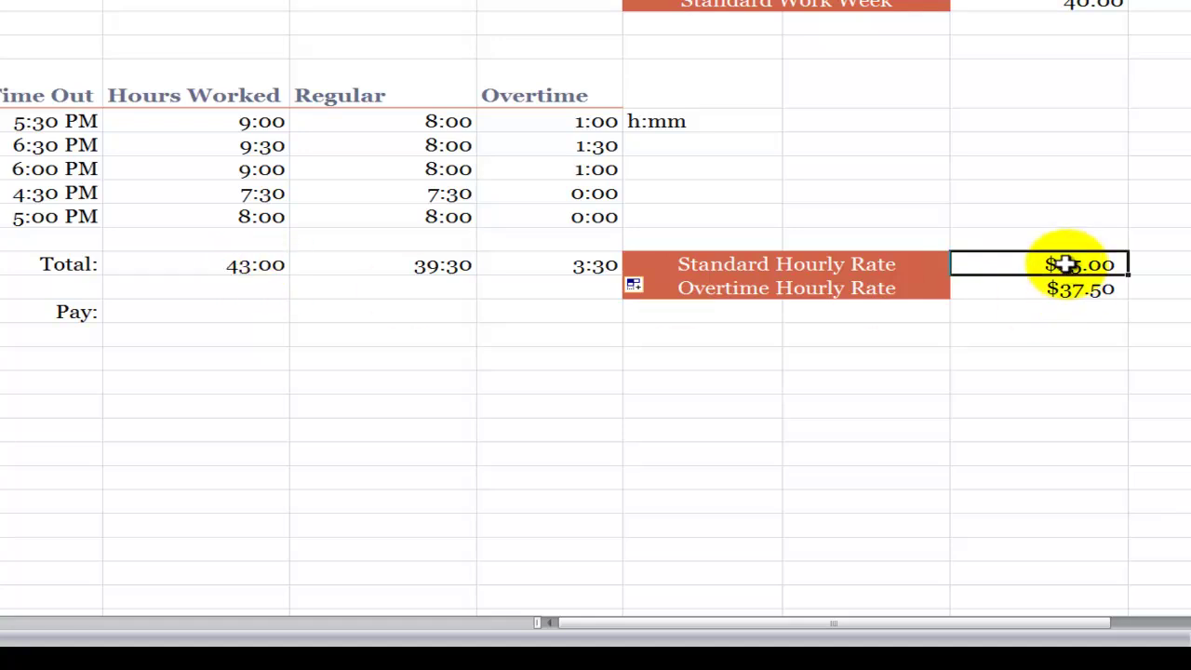
{"action": "left_click", "coordinate": [262, 292]}
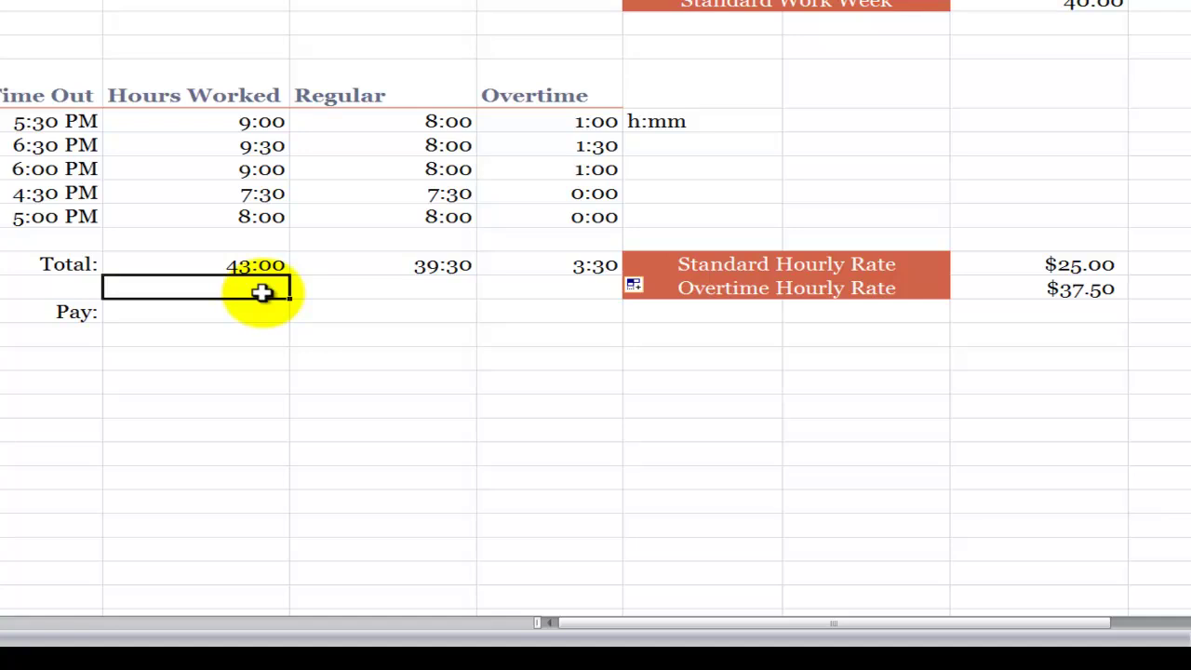
{"action": "type", "text": "="}
{"action": "key", "text": "Up"}
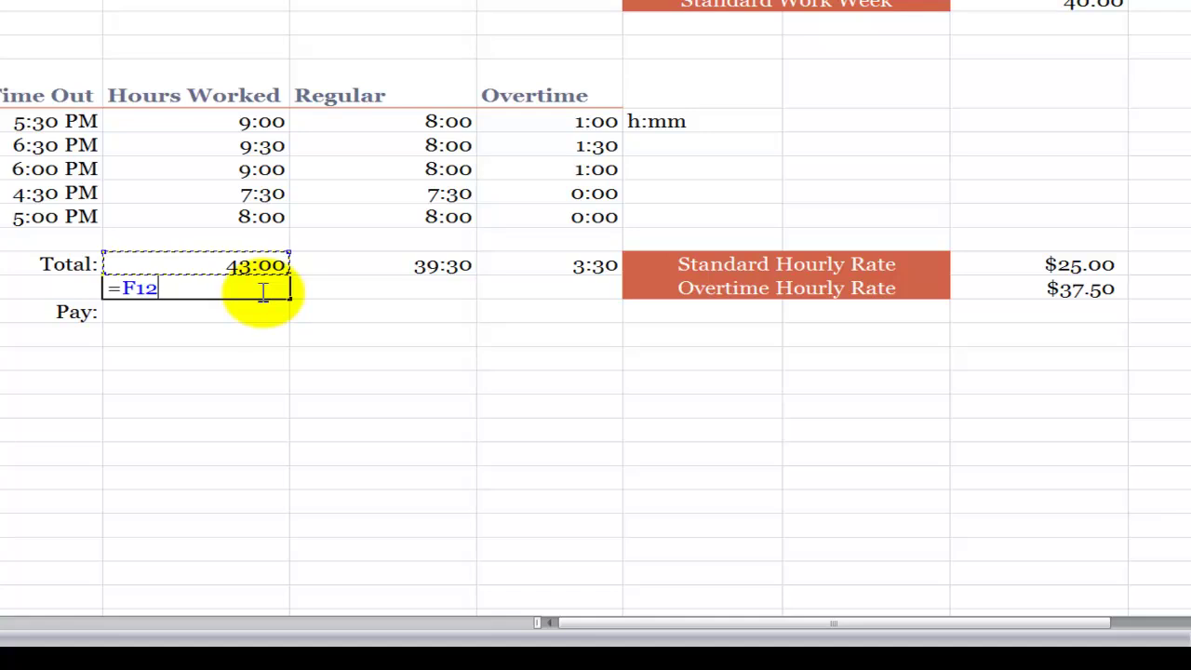
{"action": "type", "text": "*24"}
{"action": "key", "text": "ctrl+Return"}
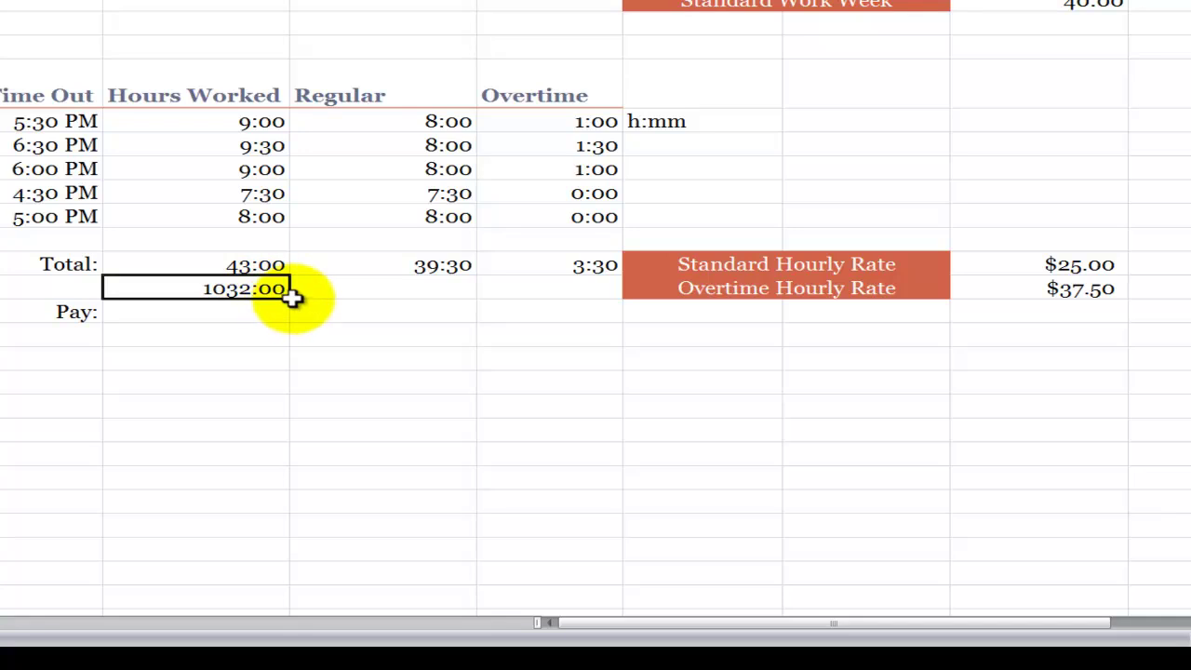
{"action": "left_click_drag", "start_coordinate": [289, 299], "coordinate": [614, 299]}
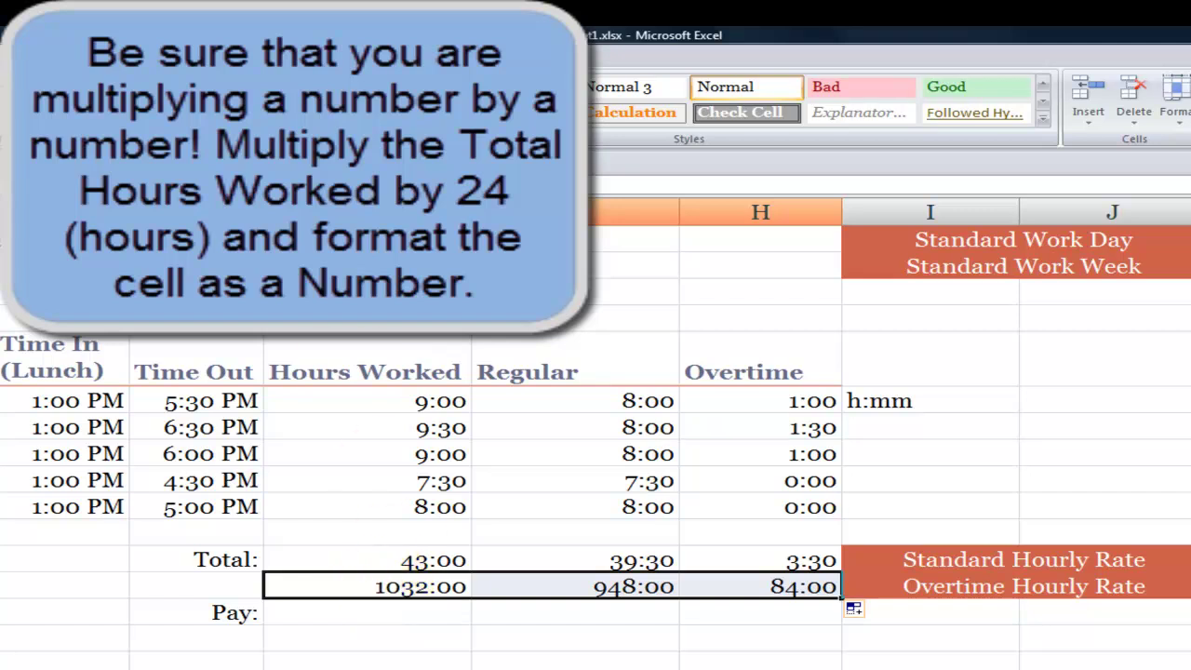
Step: Format the converted hours F12:H12 as Number, after trying Currency, showing 43.00, 39.50 and 3.50
{"action": "left_click", "coordinate": [304, 87]}
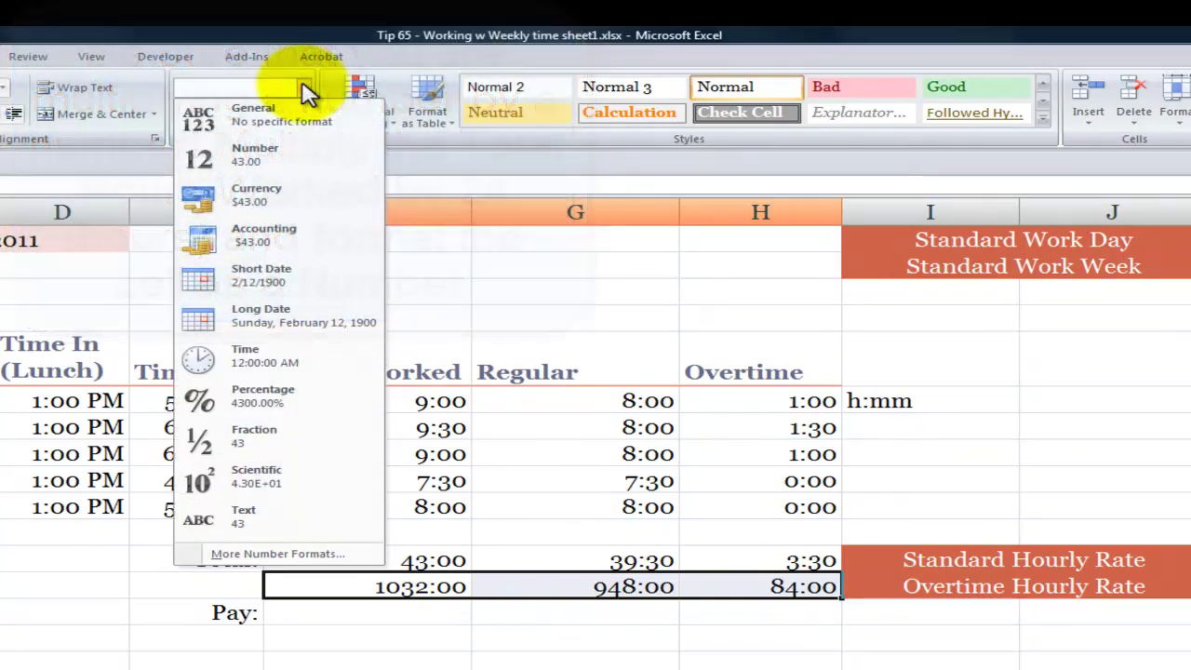
{"action": "left_click", "coordinate": [279, 203]}
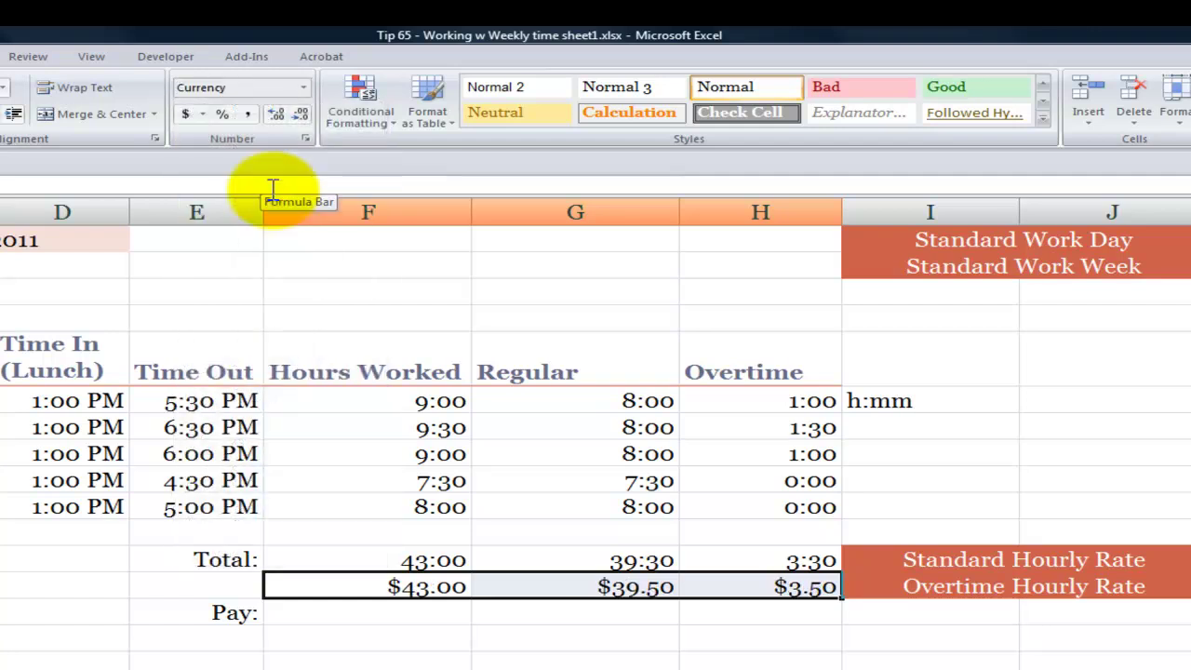
{"action": "left_click", "coordinate": [305, 89]}
{"action": "left_click", "coordinate": [279, 156]}
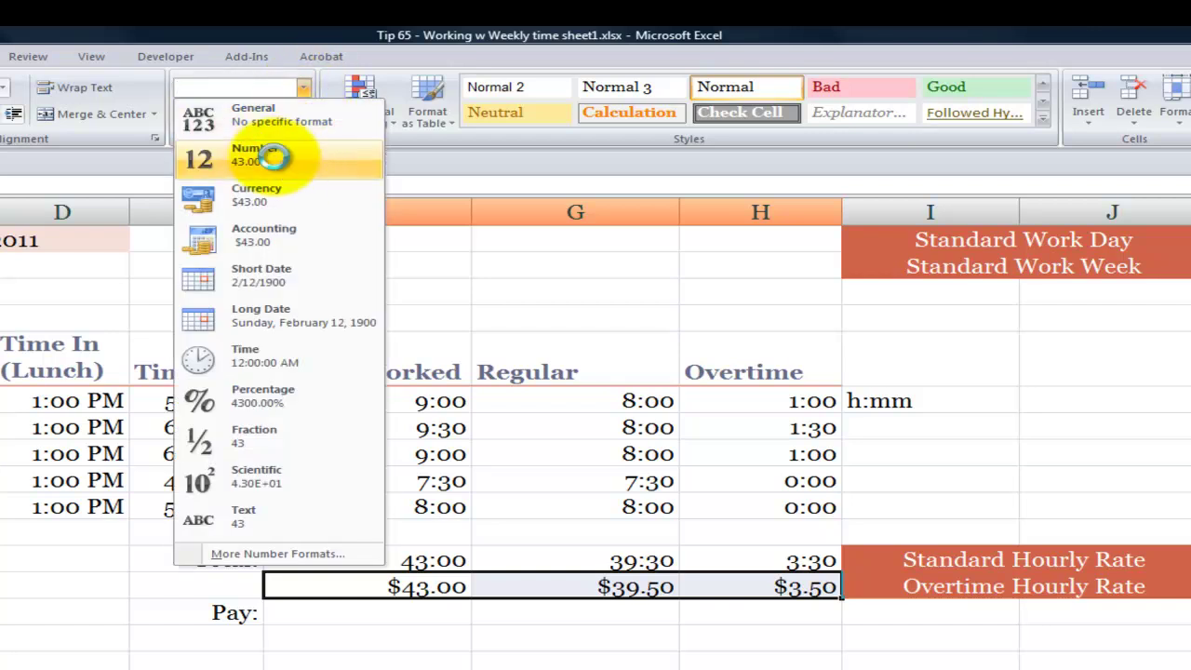
Step: Abandon a pay formula under Hours Worked, then compute regular pay in G14 as =G13*K12 ($987.50)
{"action": "left_click", "coordinate": [357, 618]}
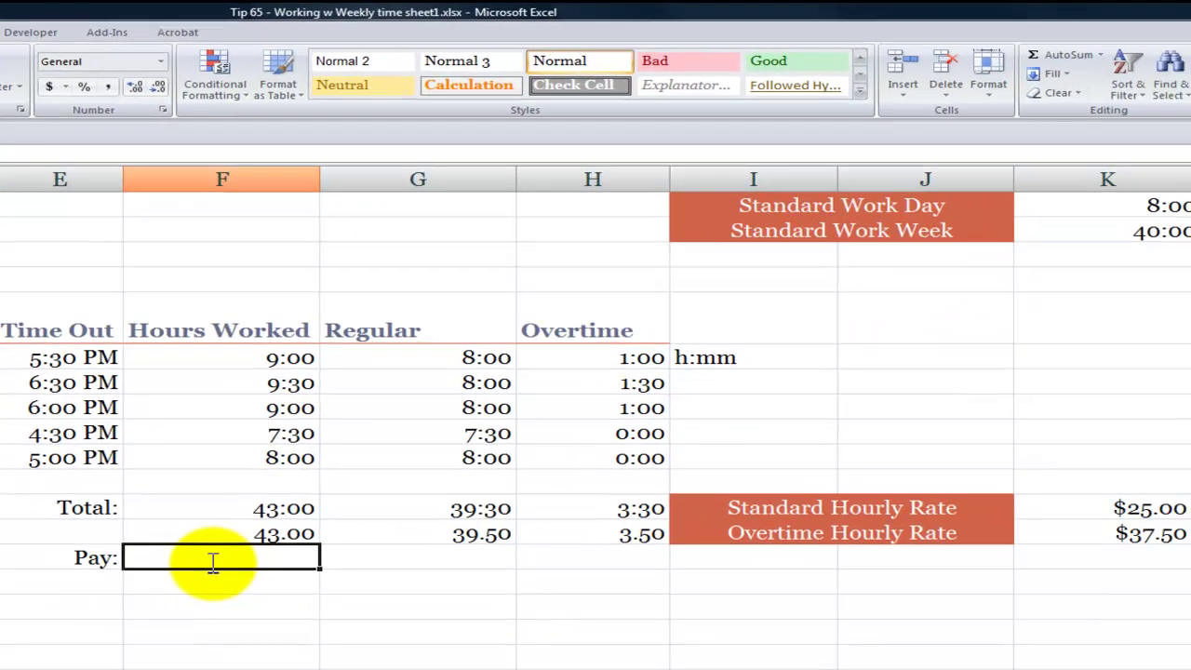
{"action": "type", "text": "=F13"}
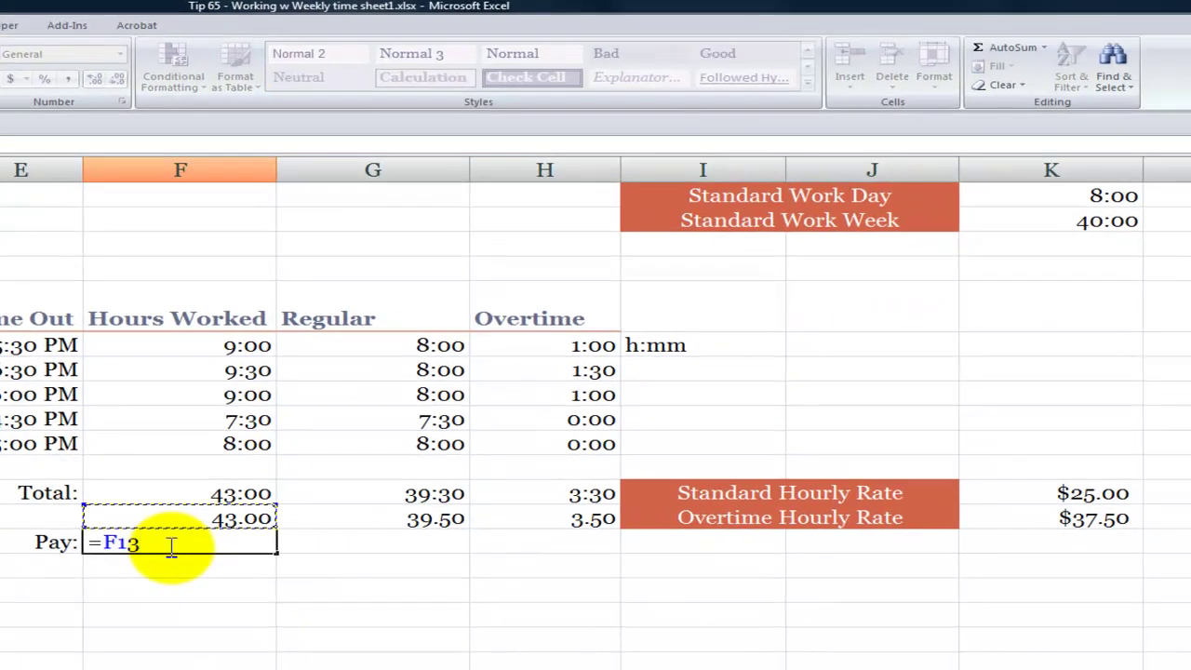
{"action": "type", "text": "*"}
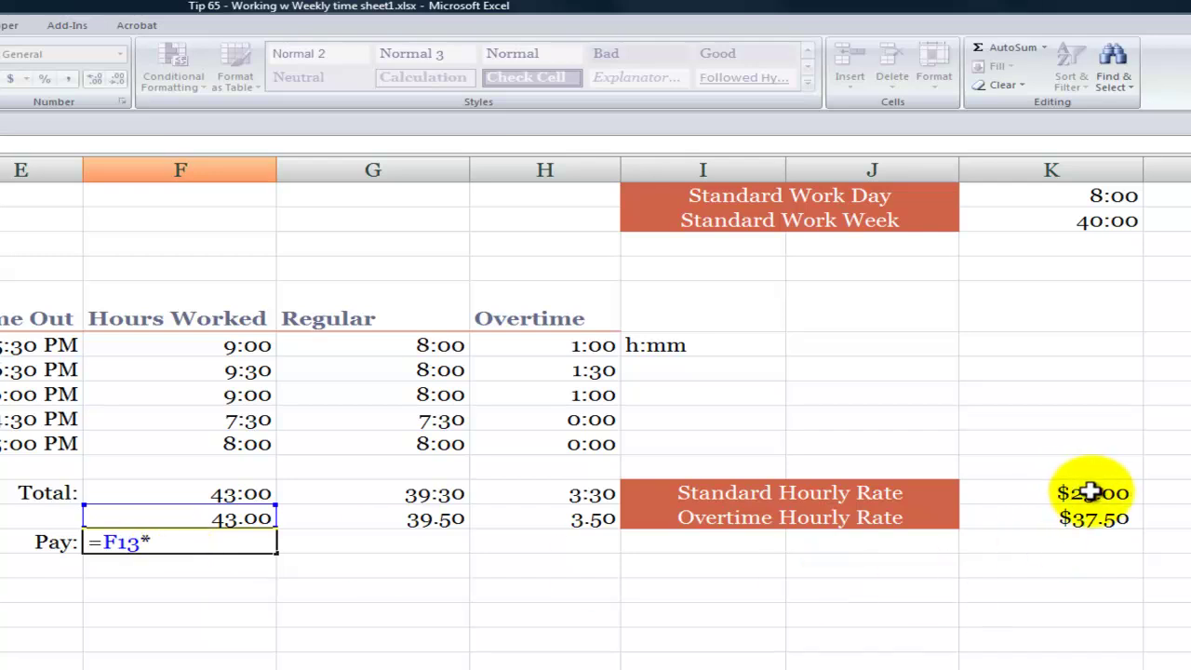
{"action": "key", "text": "Escape"}
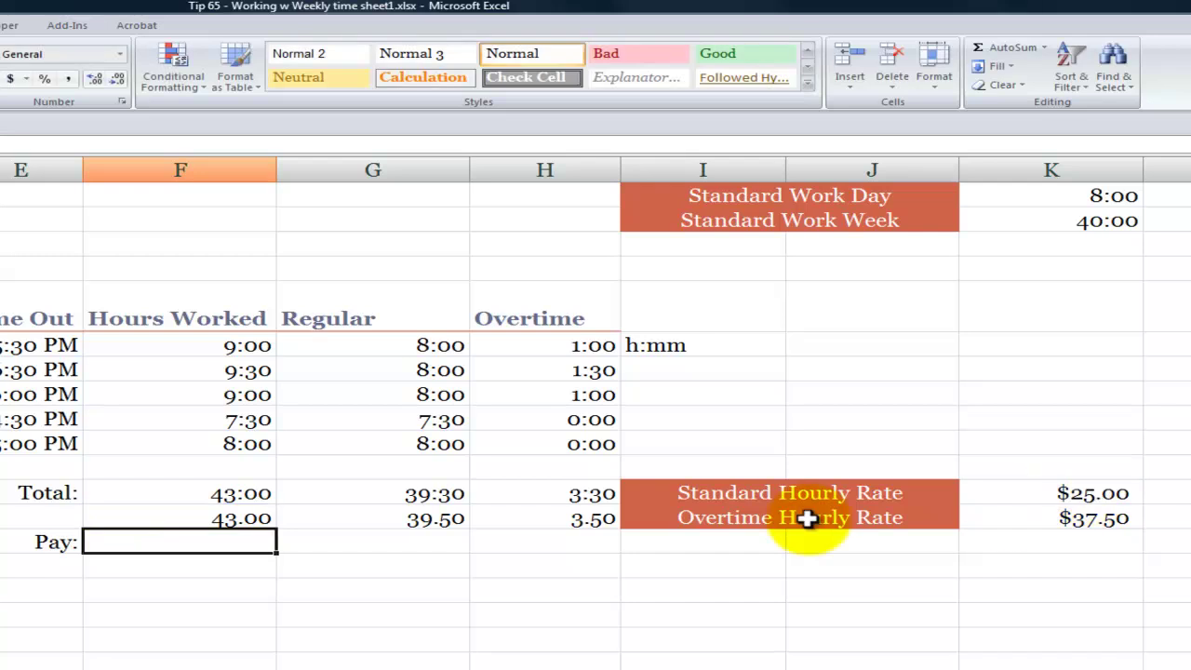
{"action": "left_click", "coordinate": [422, 549]}
{"action": "type", "text": "="}
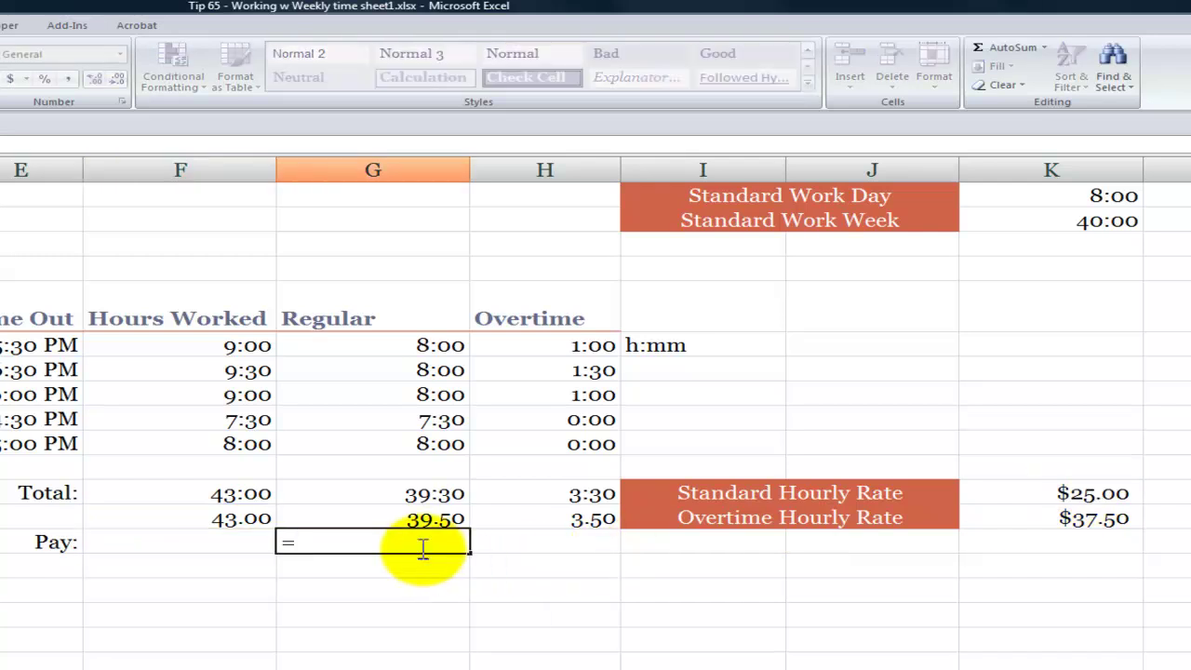
{"action": "left_click", "coordinate": [441, 522]}
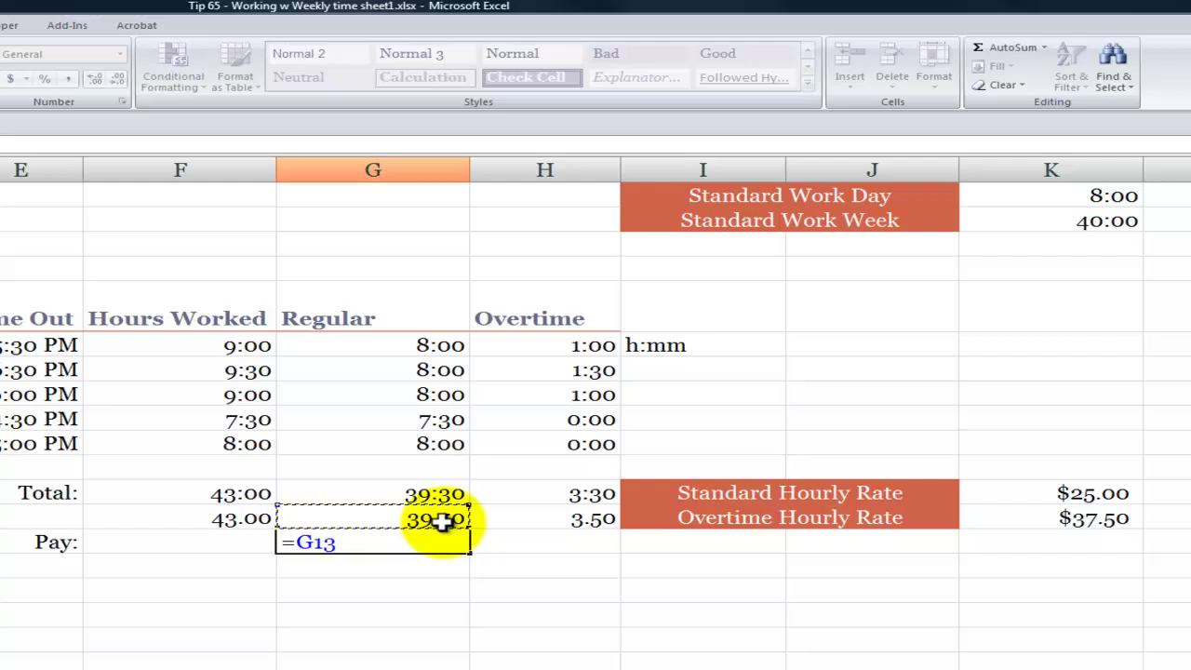
{"action": "type", "text": "*"}
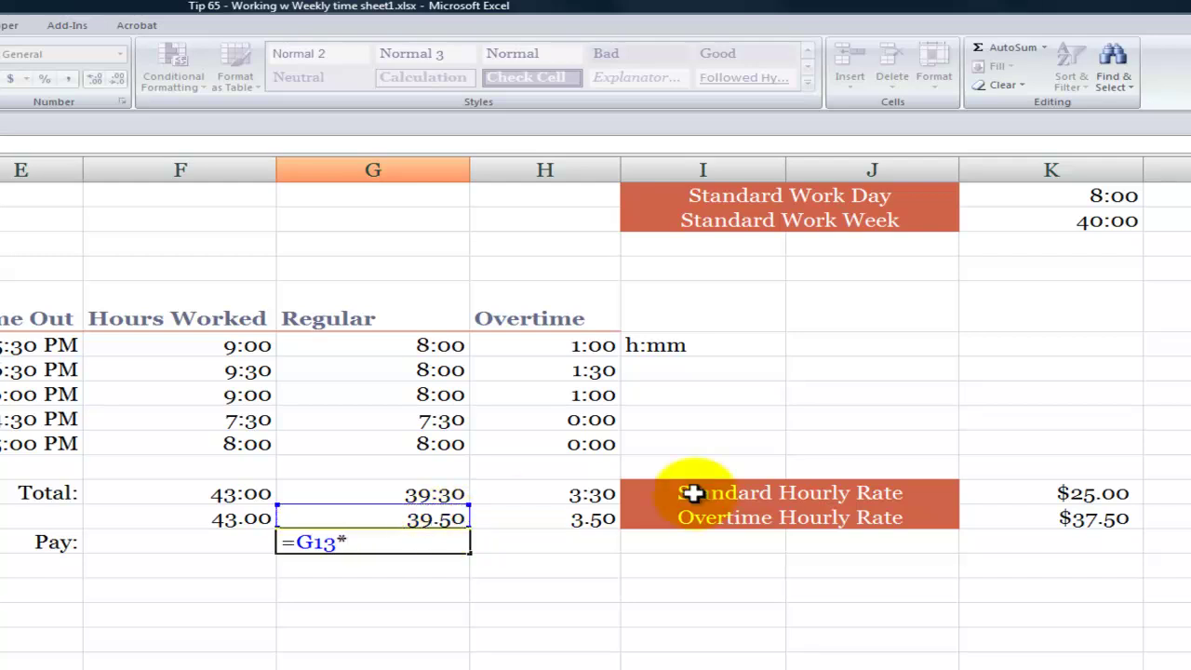
{"action": "left_click", "coordinate": [1055, 492]}
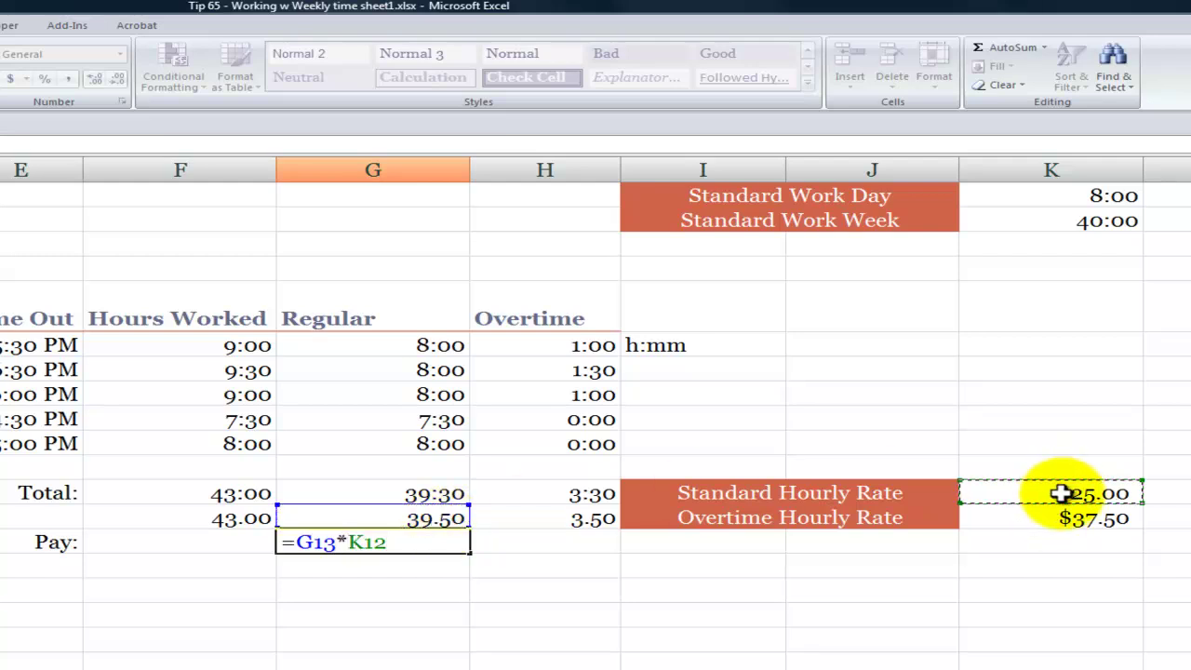
{"action": "key", "text": "ctrl+Return"}
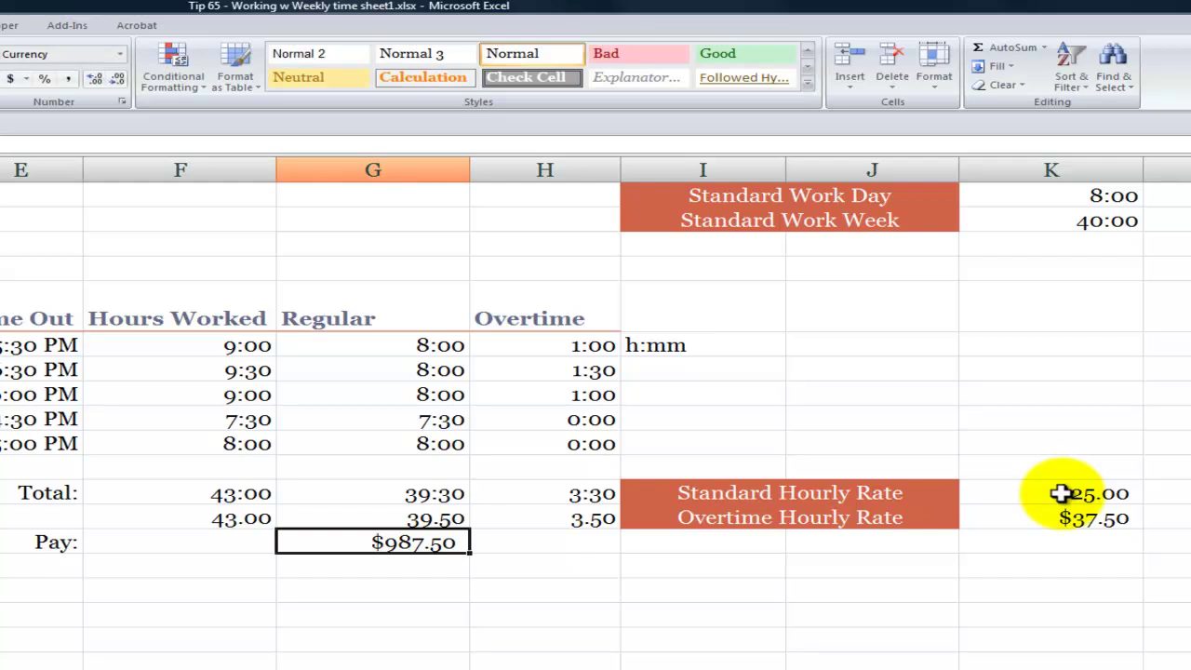
Step: Compute overtime pay in H14 as =H13*K13, giving $131.25
{"action": "left_click", "coordinate": [566, 543]}
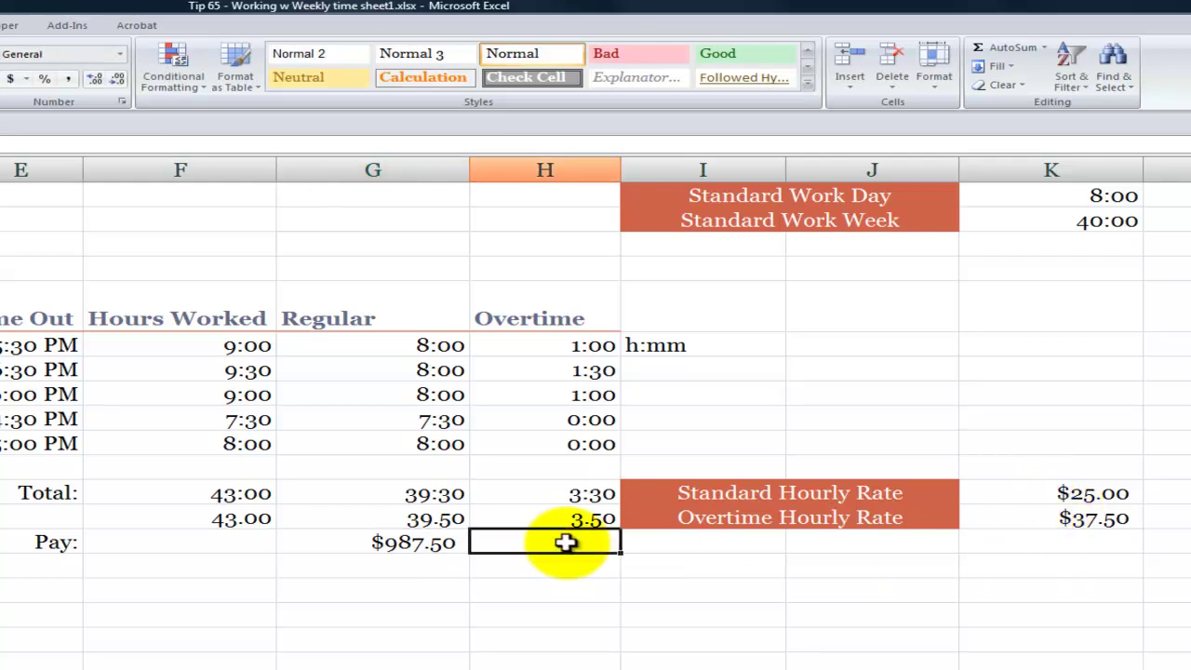
{"action": "type", "text": "="}
{"action": "key", "text": "Up"}
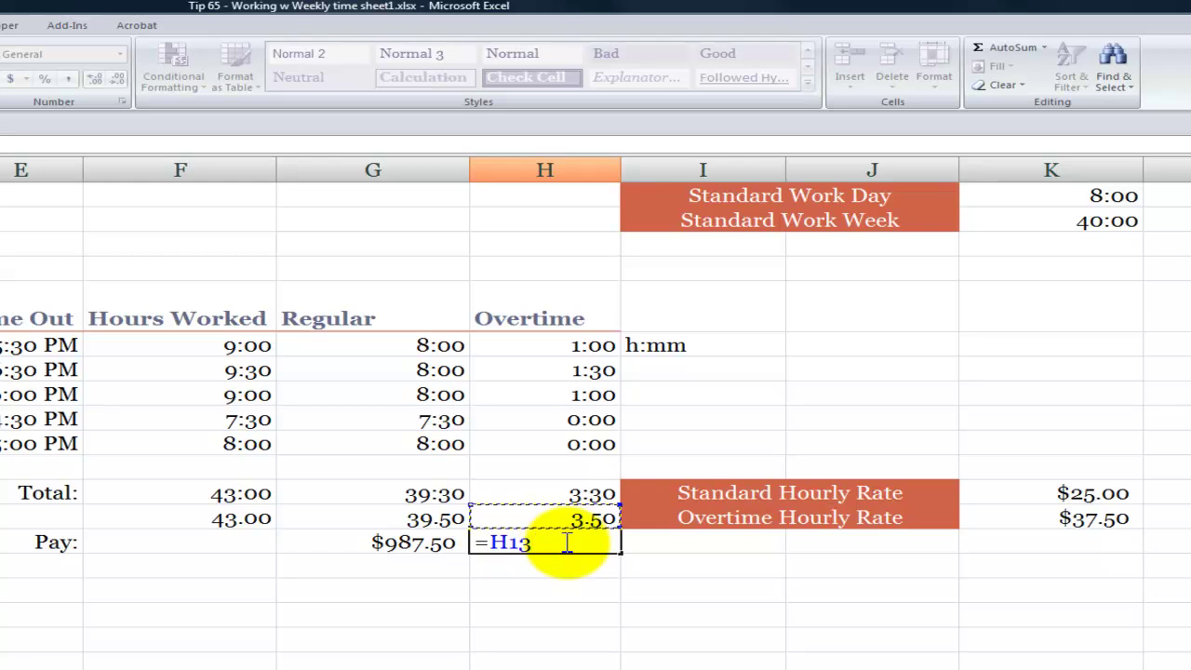
{"action": "type", "text": "*"}
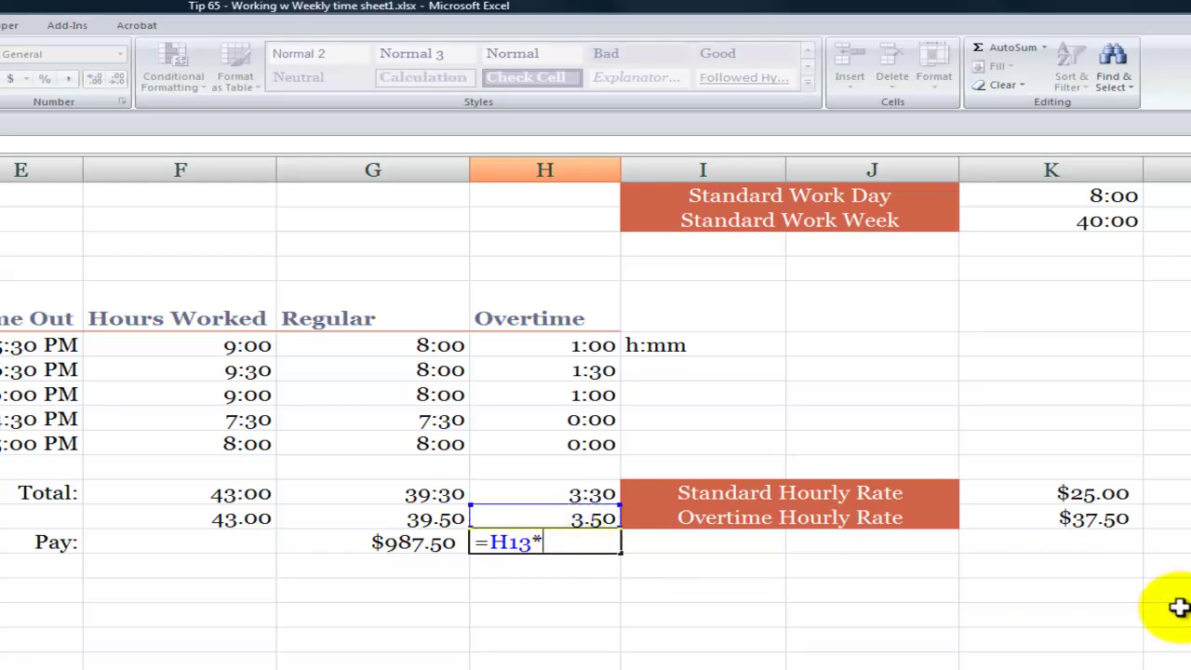
{"action": "left_click", "coordinate": [1083, 519]}
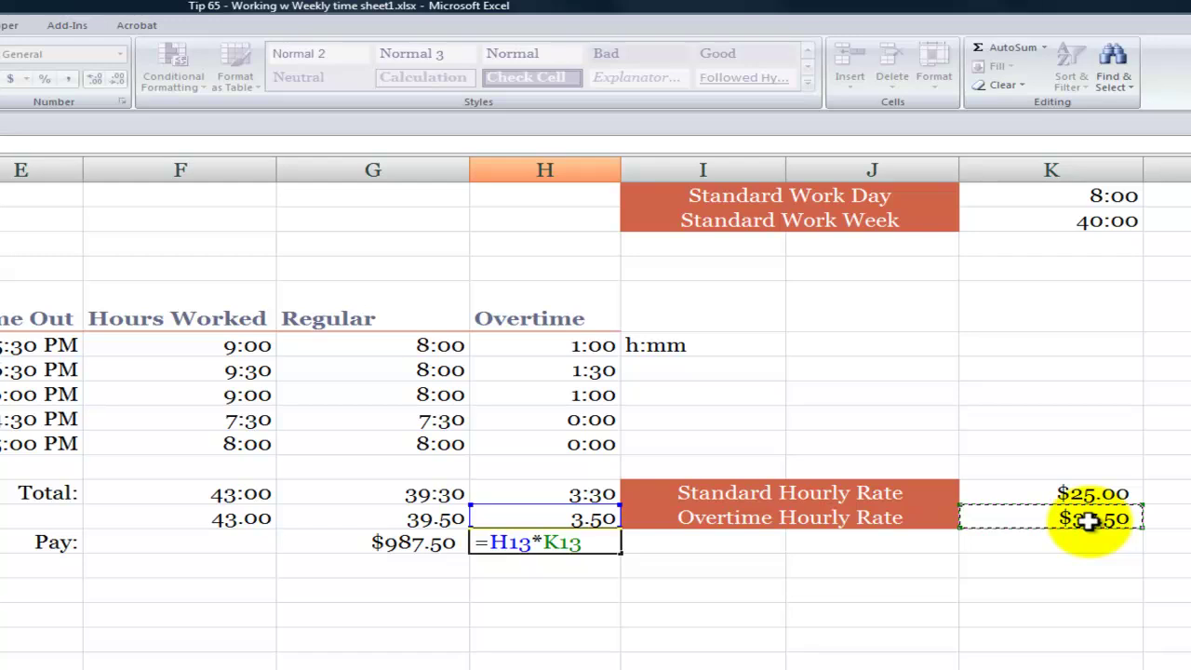
{"action": "key", "text": "ctrl+Return"}
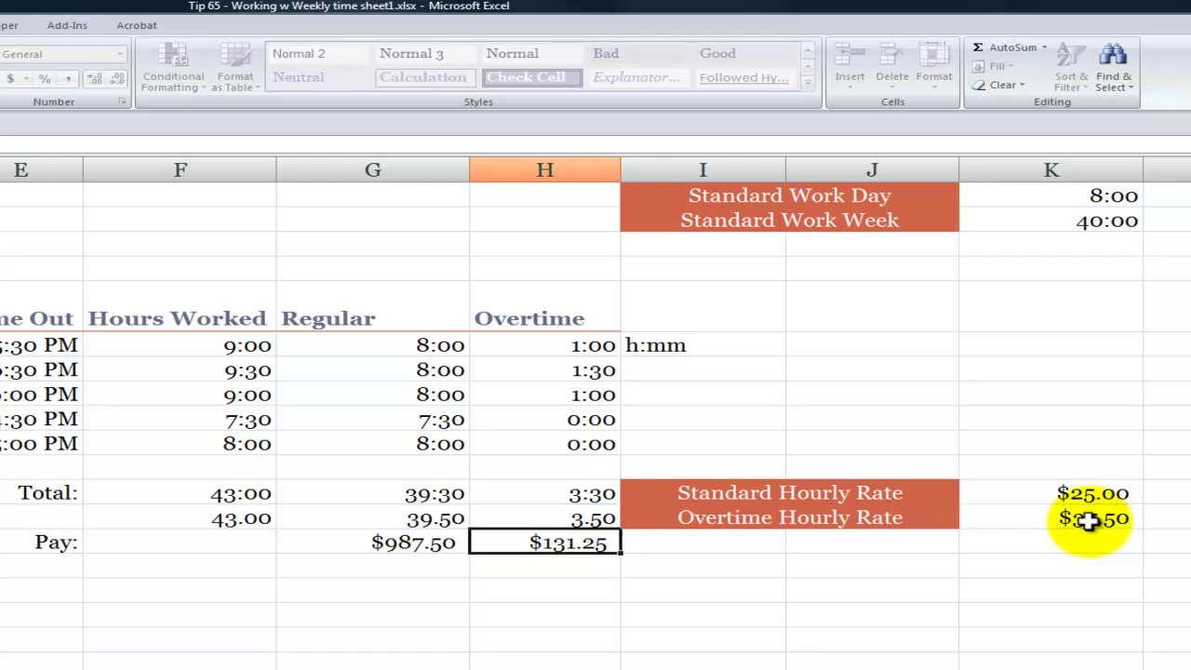
Step: Total the pay in F14 with =SUM(G14:H14), giving $1,118.75
{"action": "left_click", "coordinate": [219, 543]}
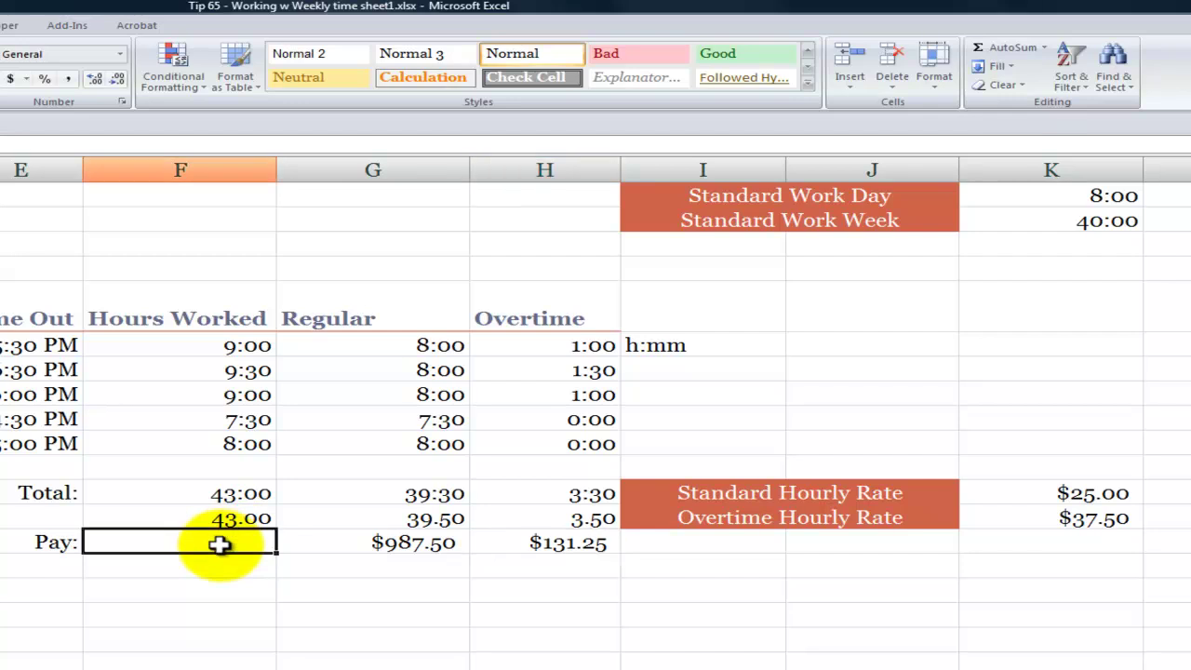
{"action": "type", "text": "=sum"}
{"action": "key", "text": "Tab"}
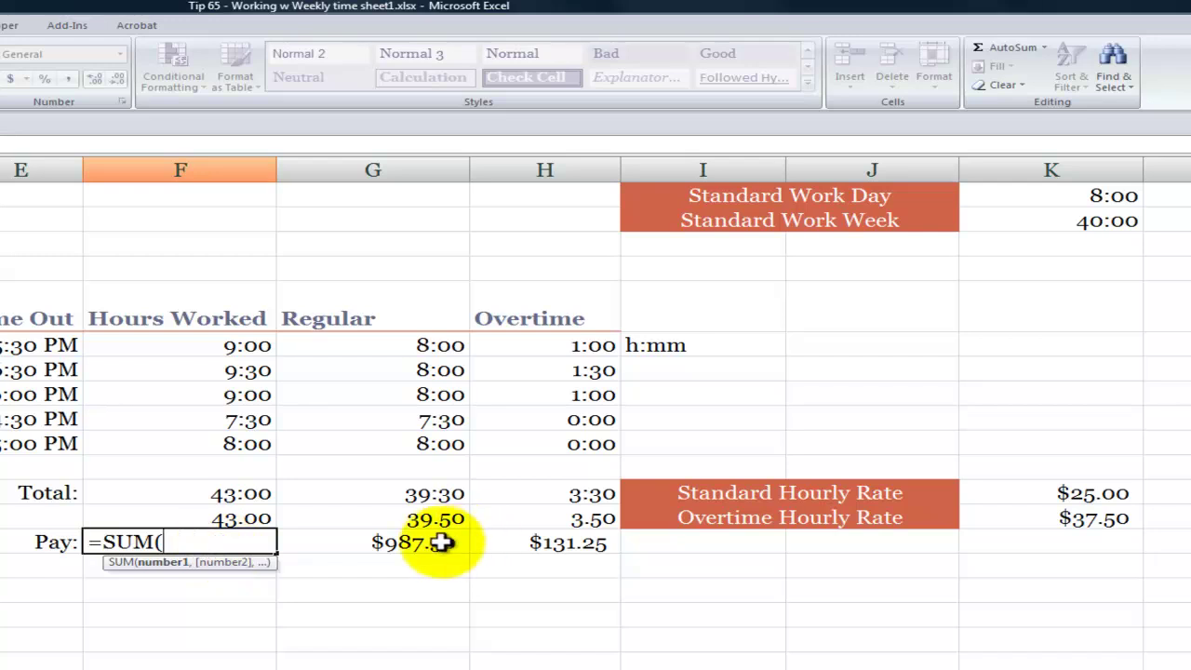
{"action": "left_click_drag", "start_coordinate": [437, 542], "coordinate": [537, 544]}
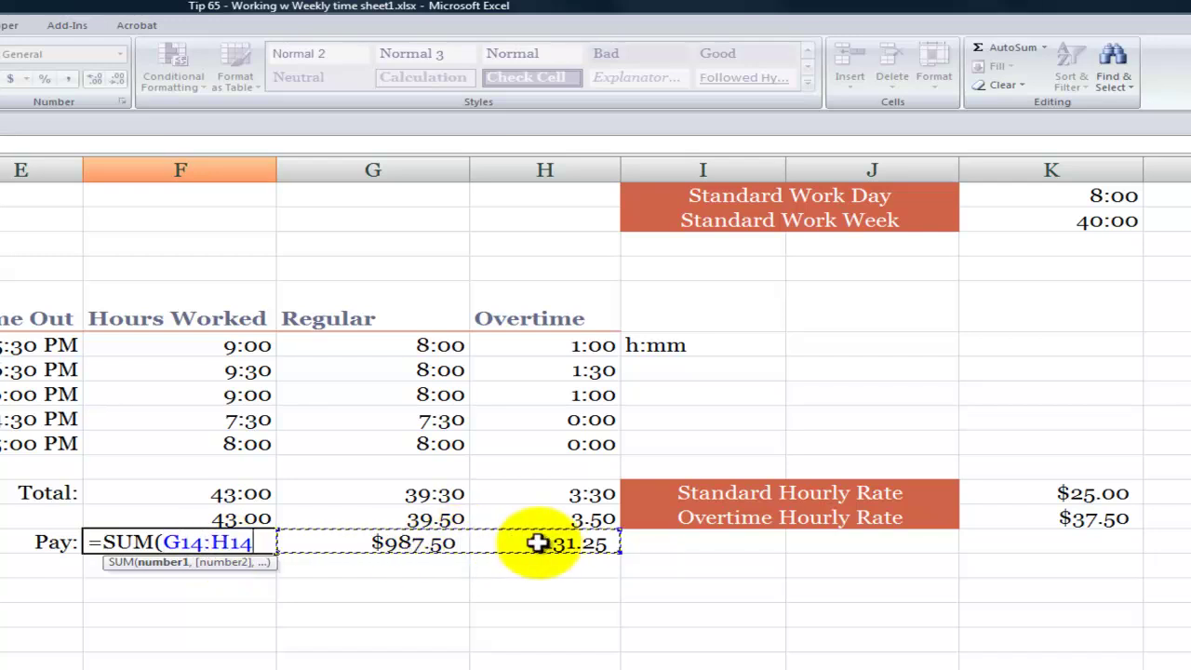
{"action": "type", "text": ")"}
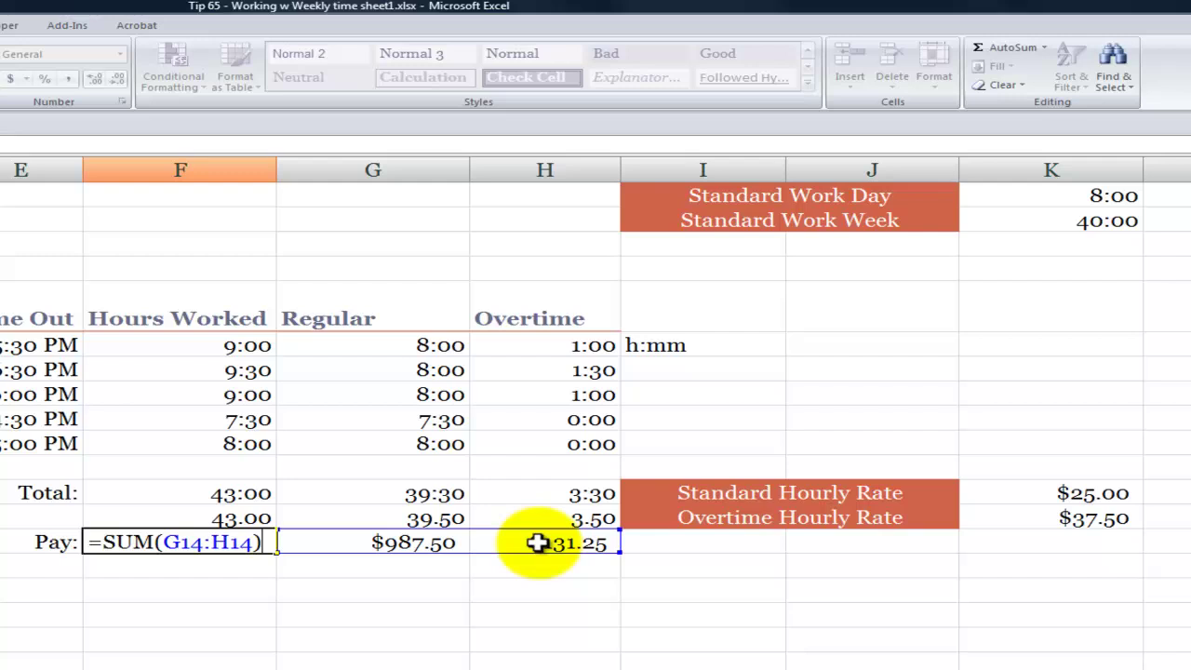
{"action": "key", "text": "ctrl+Return"}
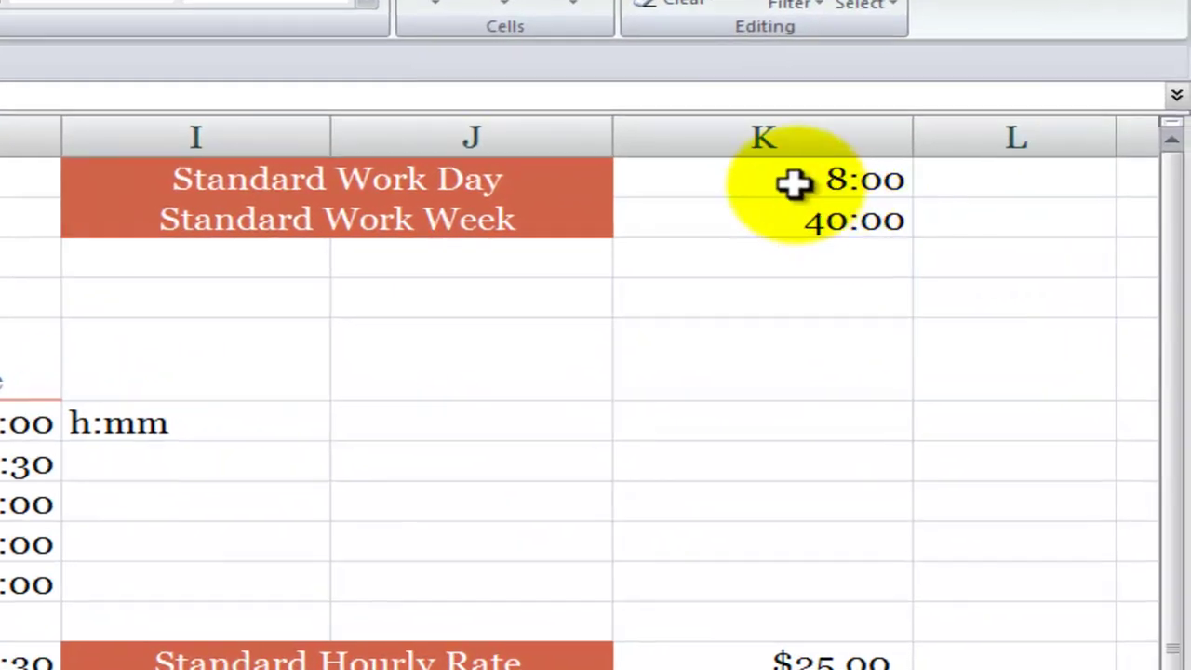
Step: Review the =TIME(8,0,0) formula behind the 8:00 standard work day, leaving it unchanged
{"action": "left_click", "coordinate": [791, 181]}
{"action": "double_click", "coordinate": [792, 182]}
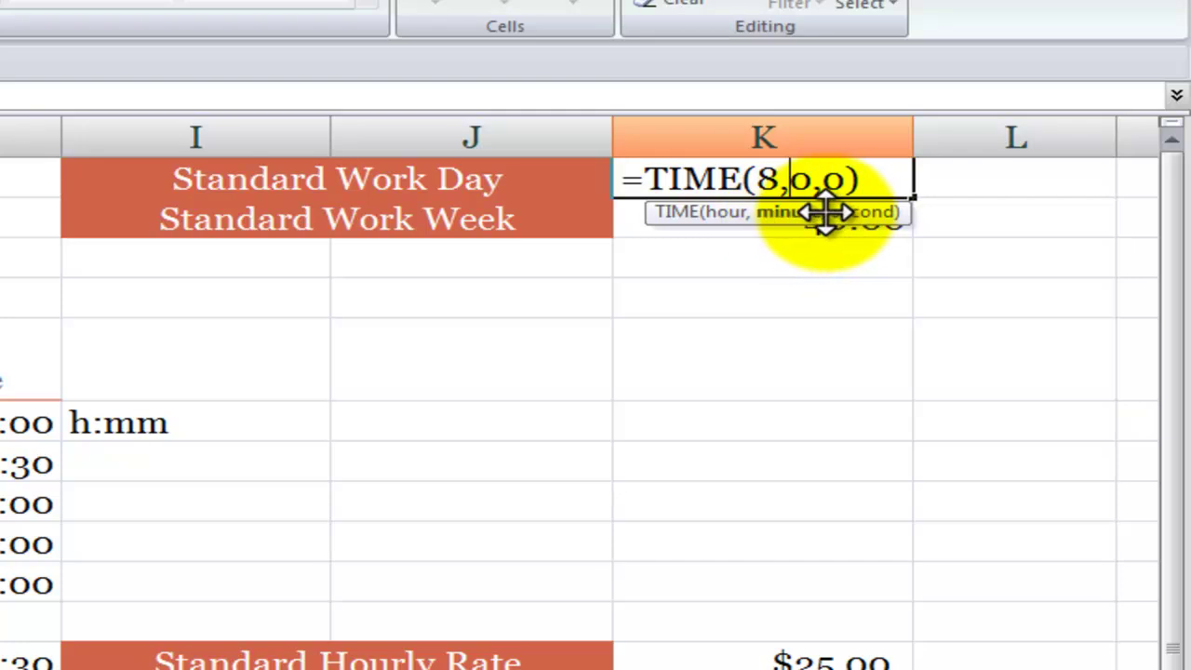
{"action": "key", "text": "ctrl+Return"}
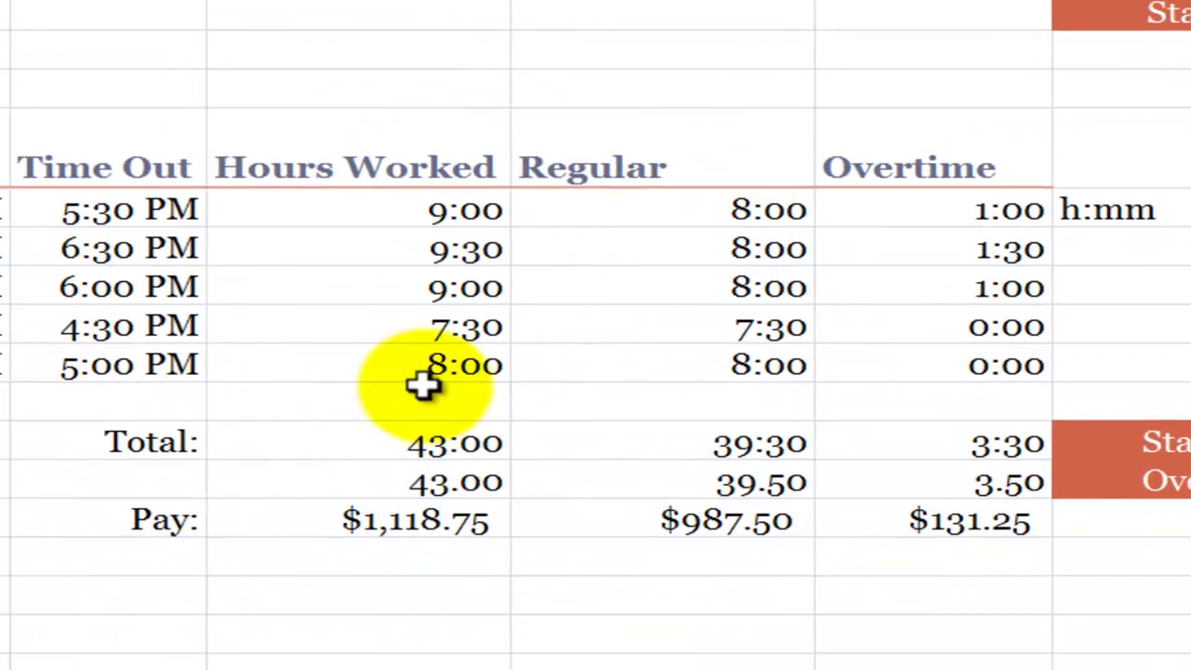
Step: Type the note [h]:mm in the empty cell beside the Total: label
{"action": "left_click", "coordinate": [1158, 212]}
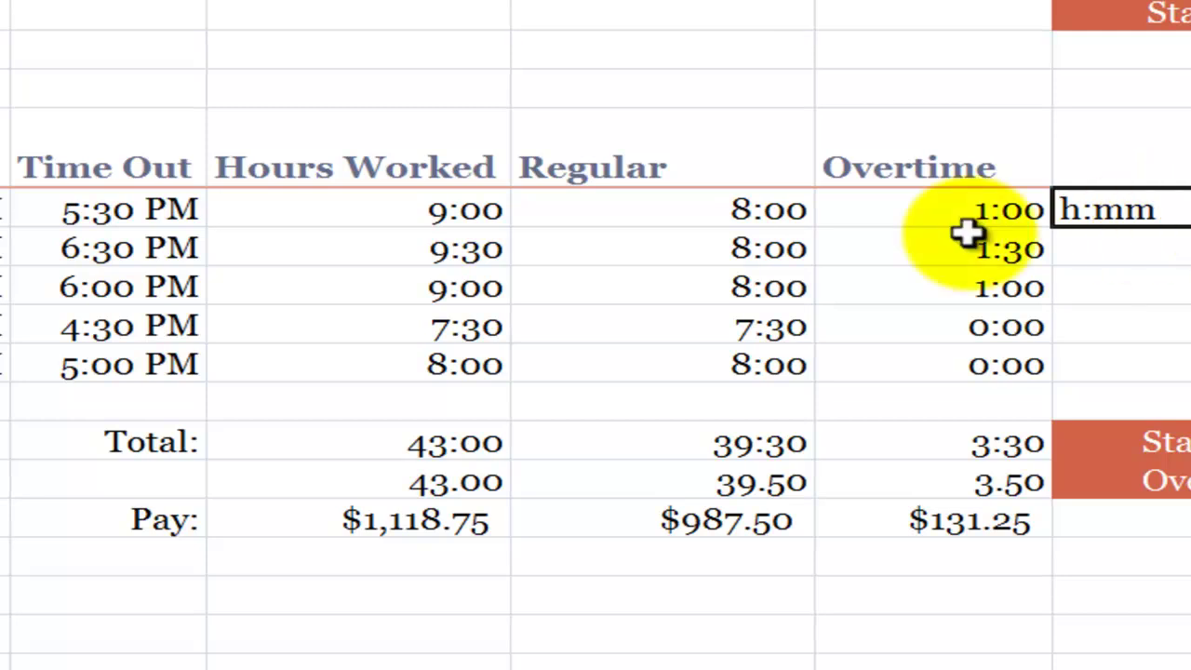
{"action": "left_click", "coordinate": [186, 214]}
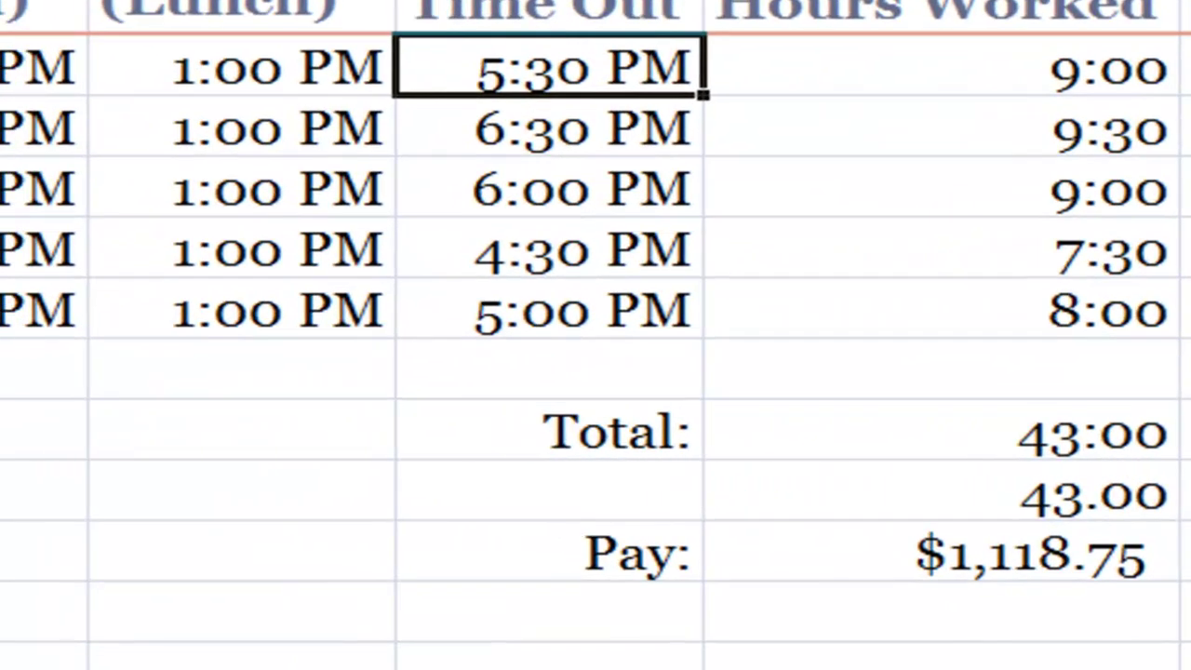
{"action": "left_click", "coordinate": [226, 433]}
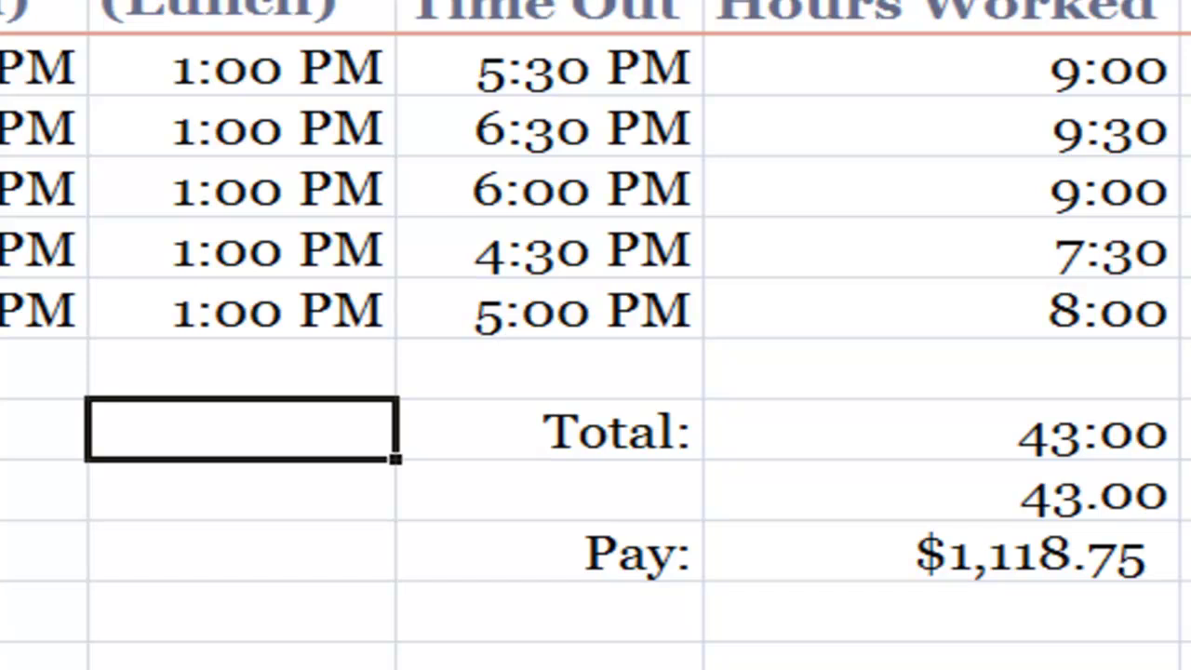
{"action": "type", "text": "["}
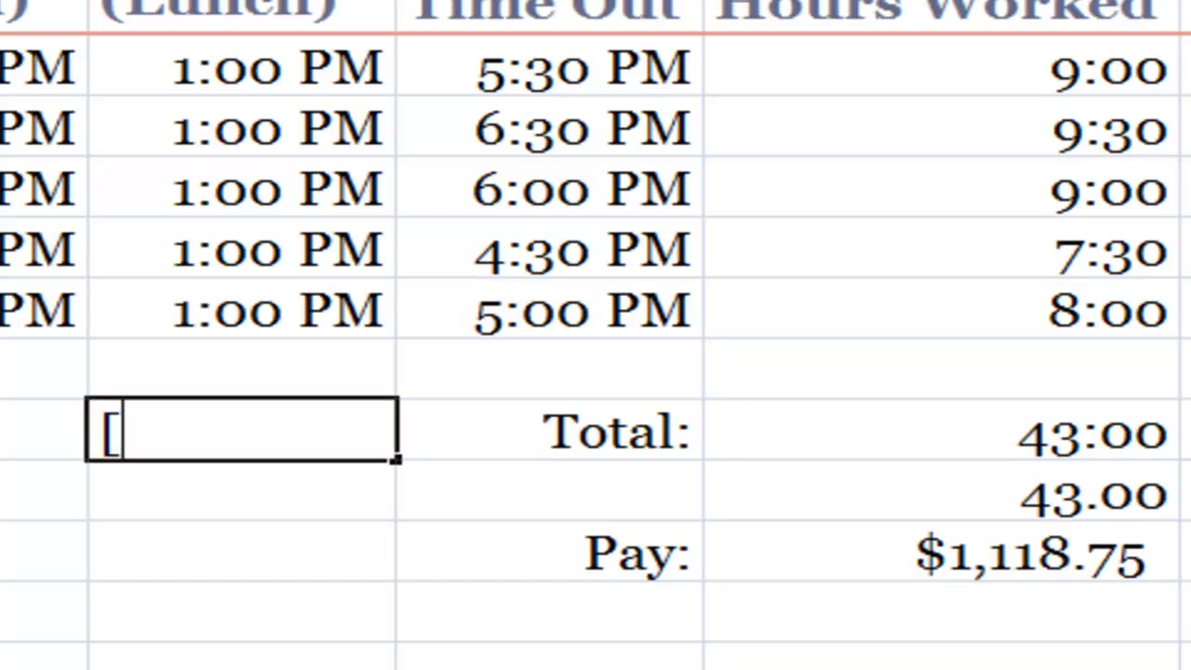
{"action": "type", "text": "h]:"}
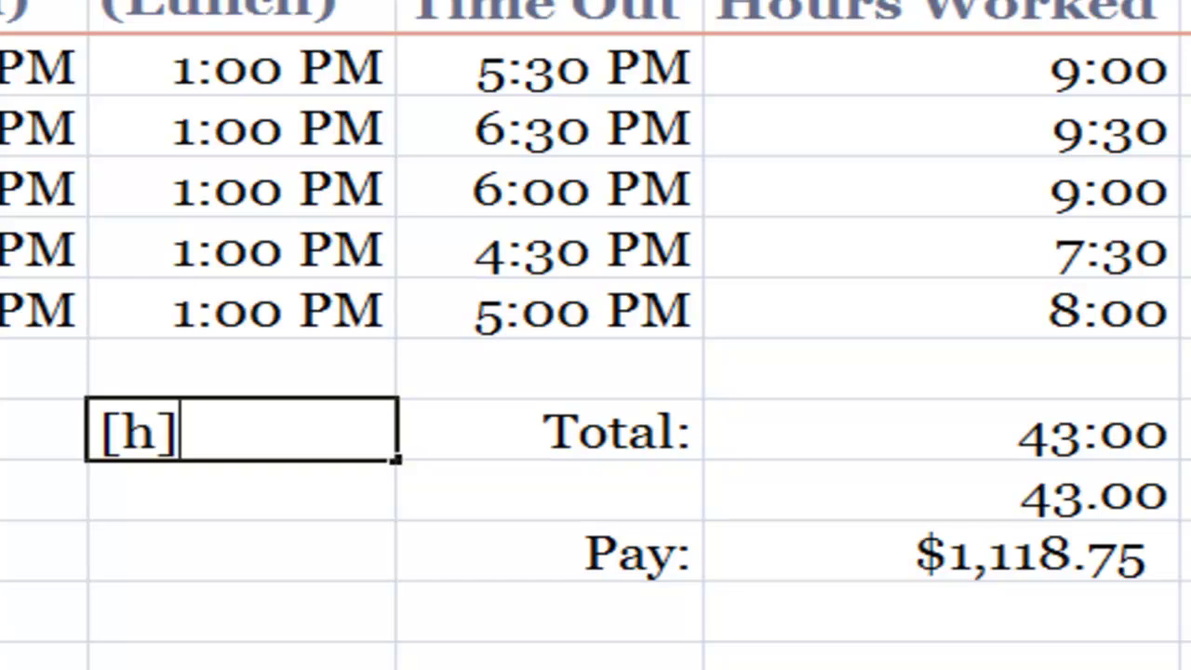
{"action": "type", "text": "mm"}
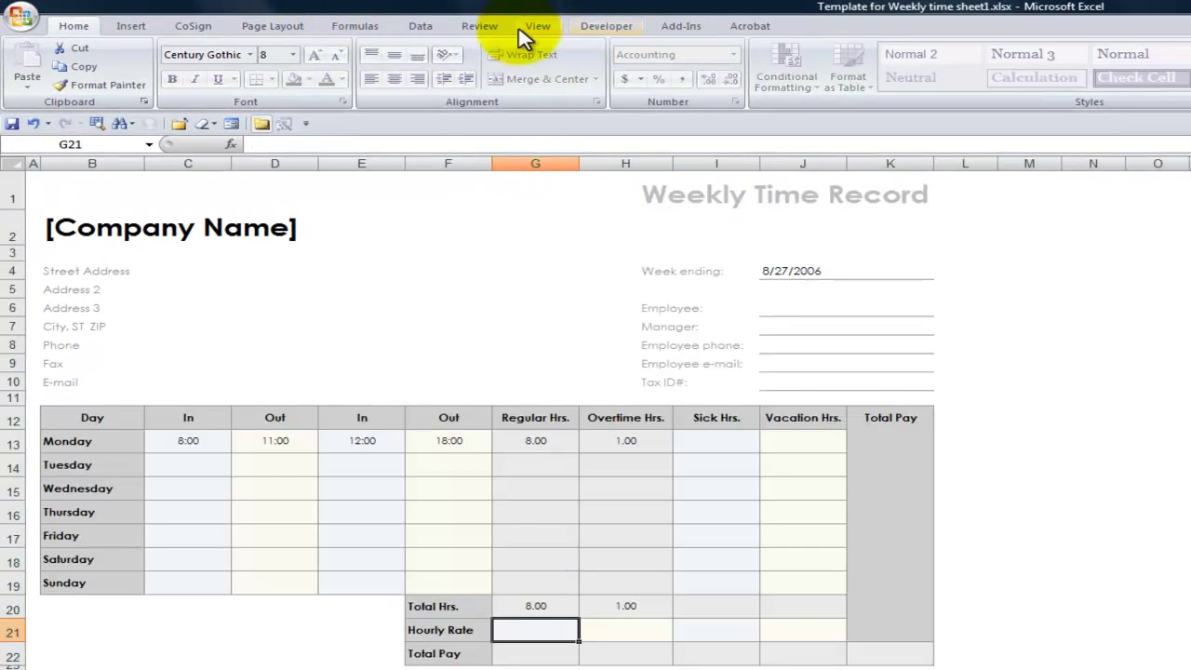
{"action": "left_click", "coordinate": [479, 28]}
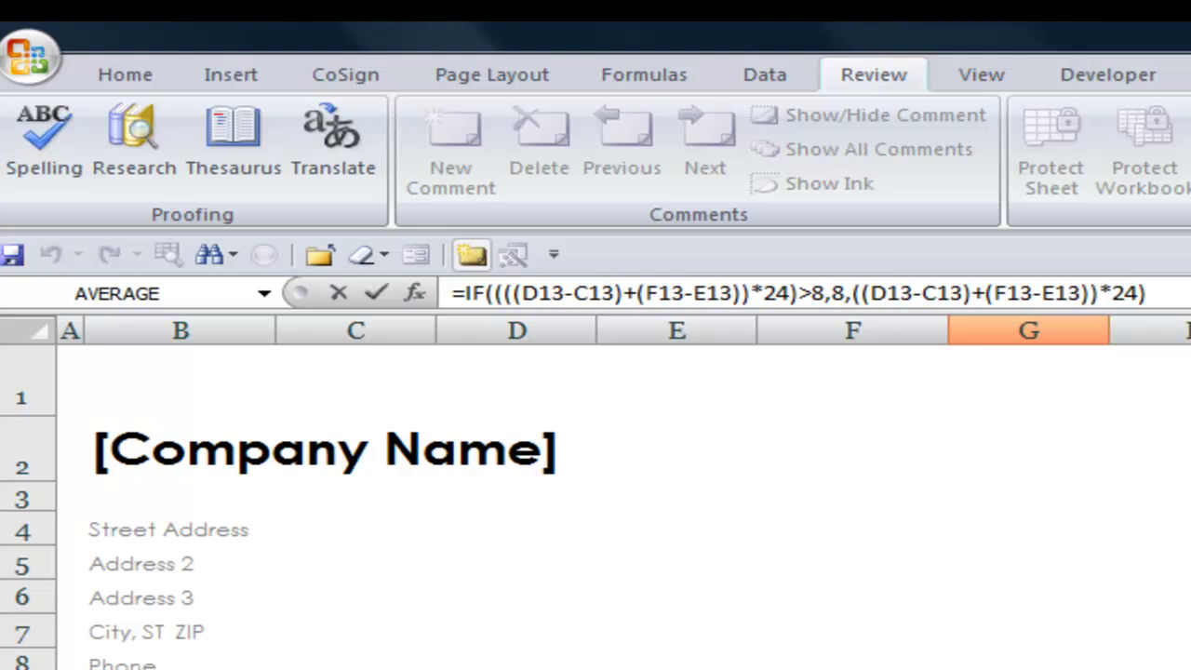
{"action": "key", "text": "Escape"}
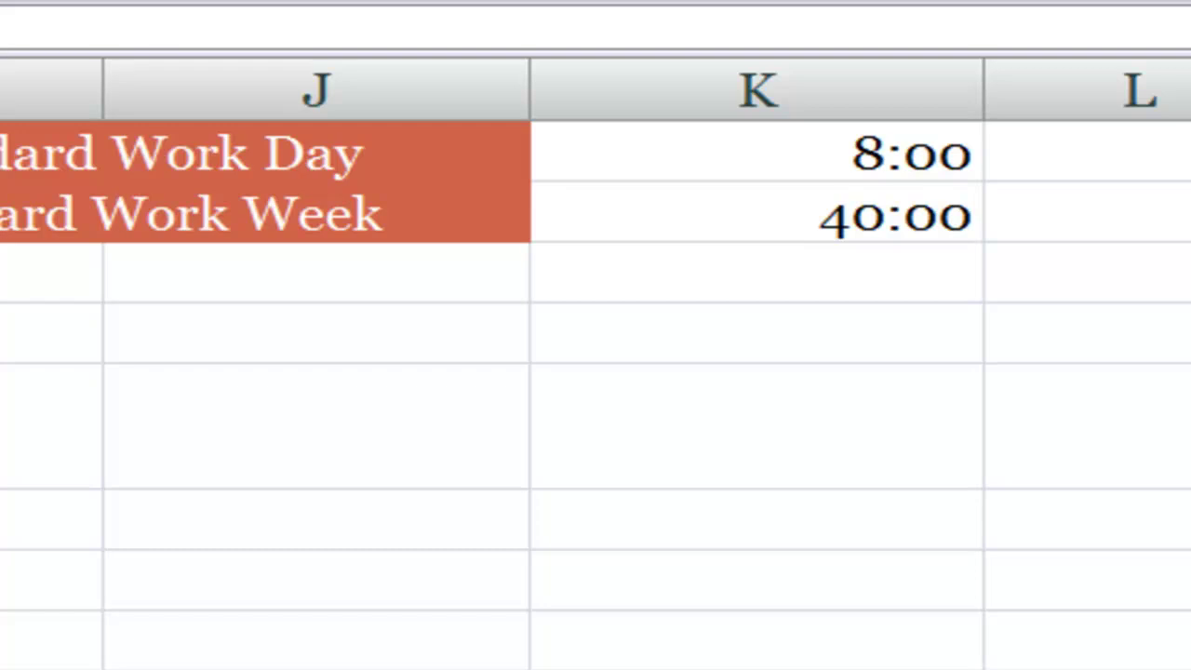
Step: Review the =F12*24 decimal-hours formula in F13, then switch to the 50 Best sheet
{"action": "left_click", "coordinate": [863, 156]}
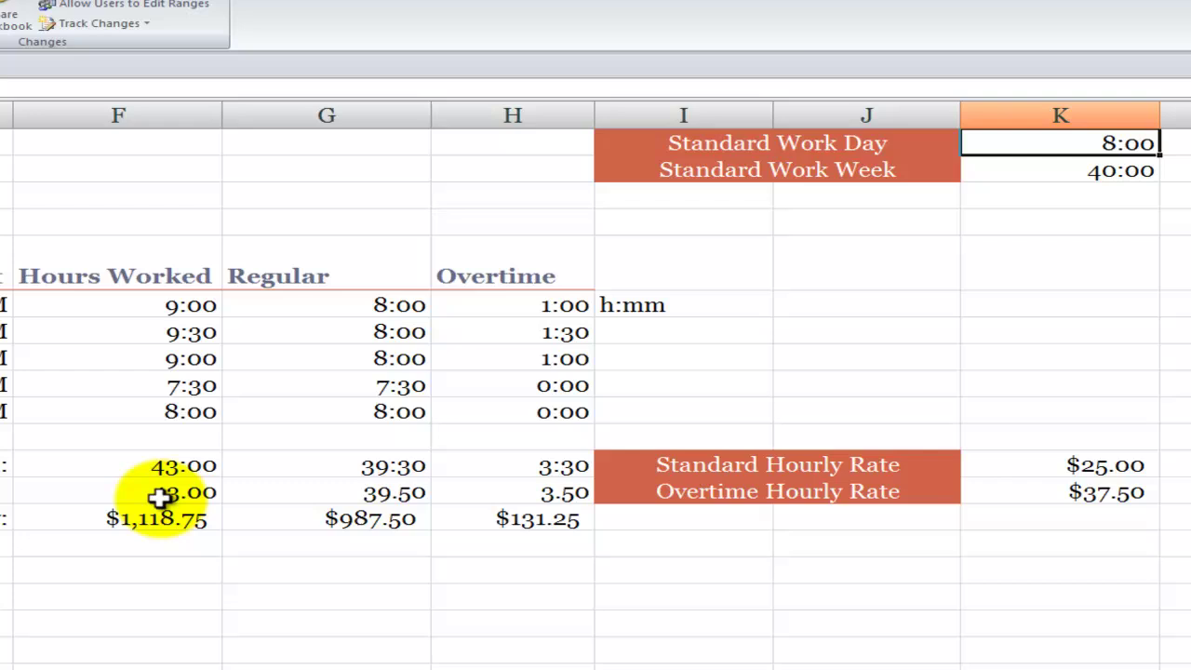
{"action": "left_click", "coordinate": [575, 363]}
{"action": "double_click", "coordinate": [574, 362]}
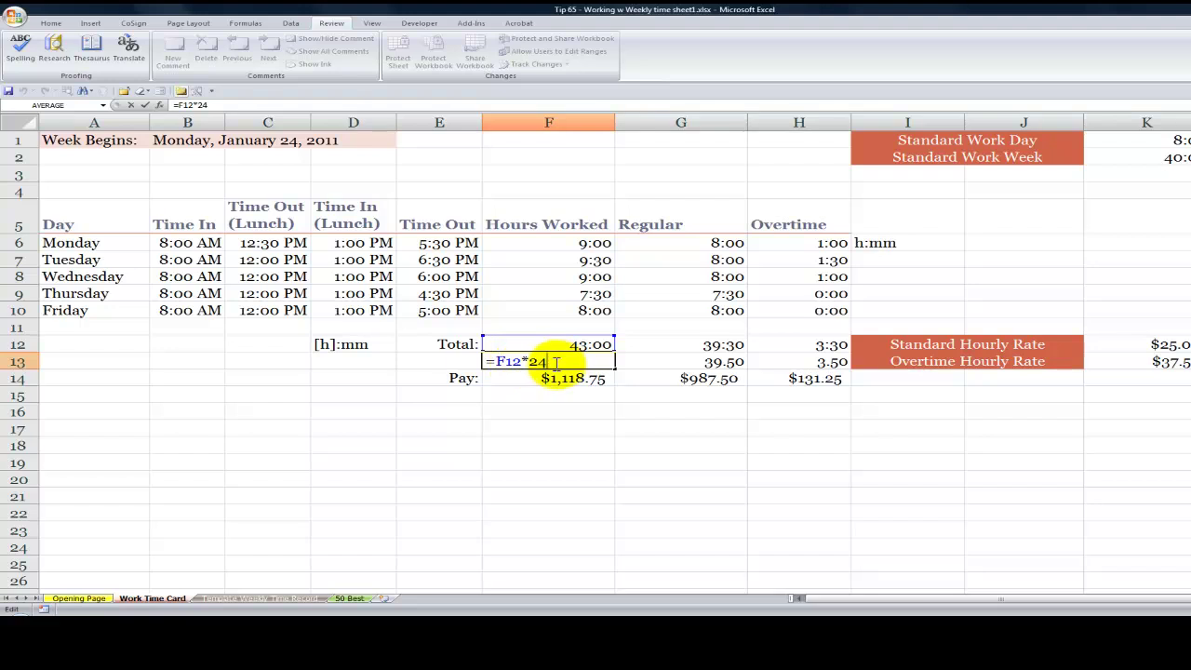
{"action": "key", "text": "ctrl+Return"}
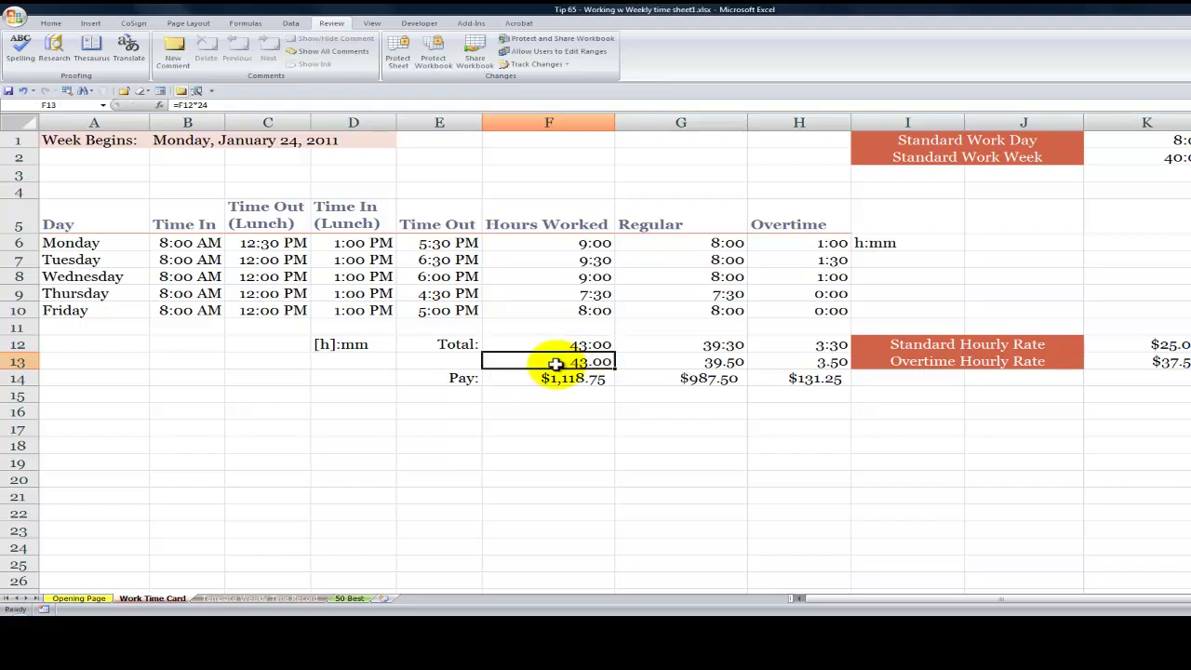
{"action": "left_click", "coordinate": [51, 24]}
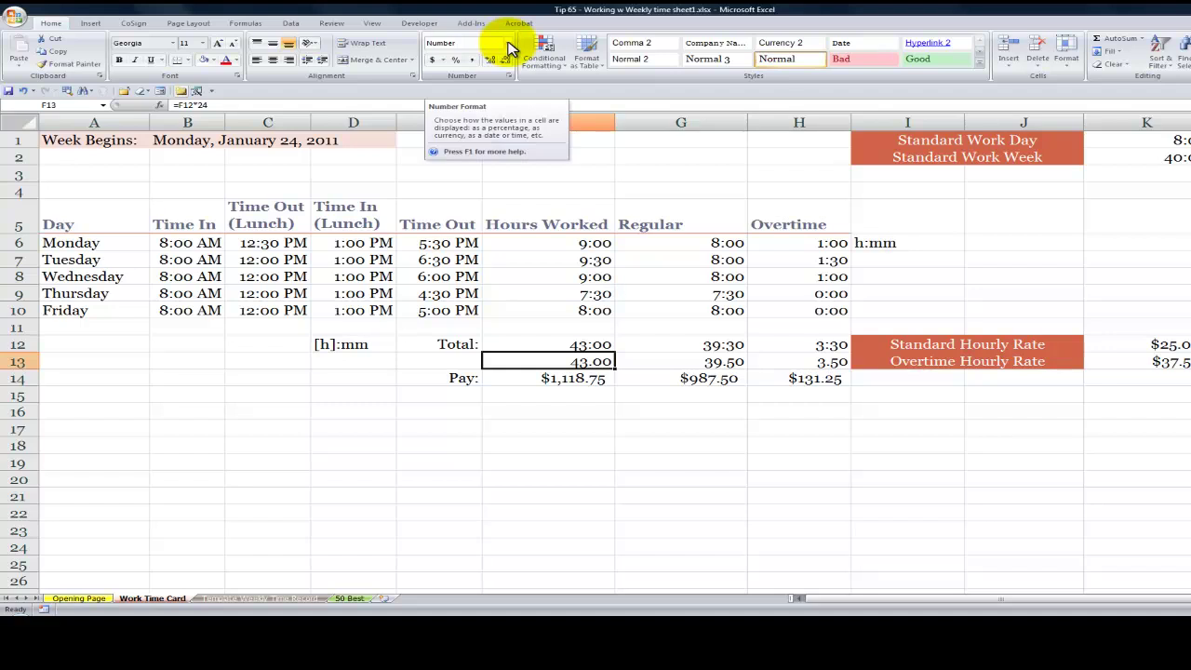
{"action": "left_click", "coordinate": [349, 599]}
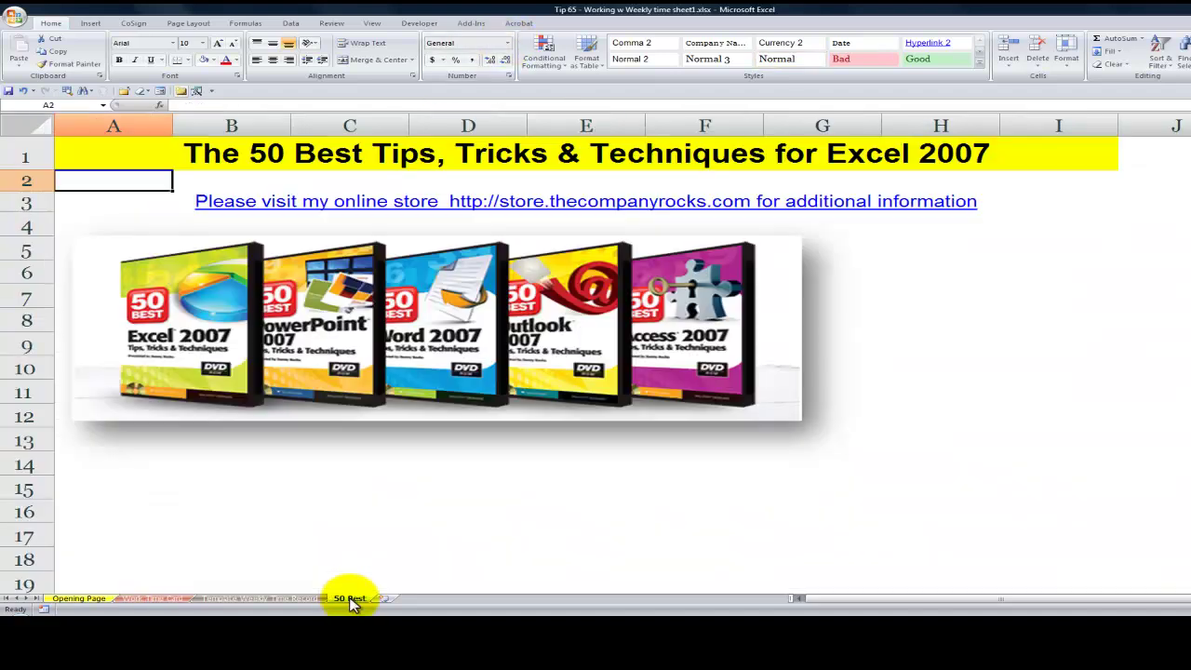
{"action": "left_click", "coordinate": [248, 223]}
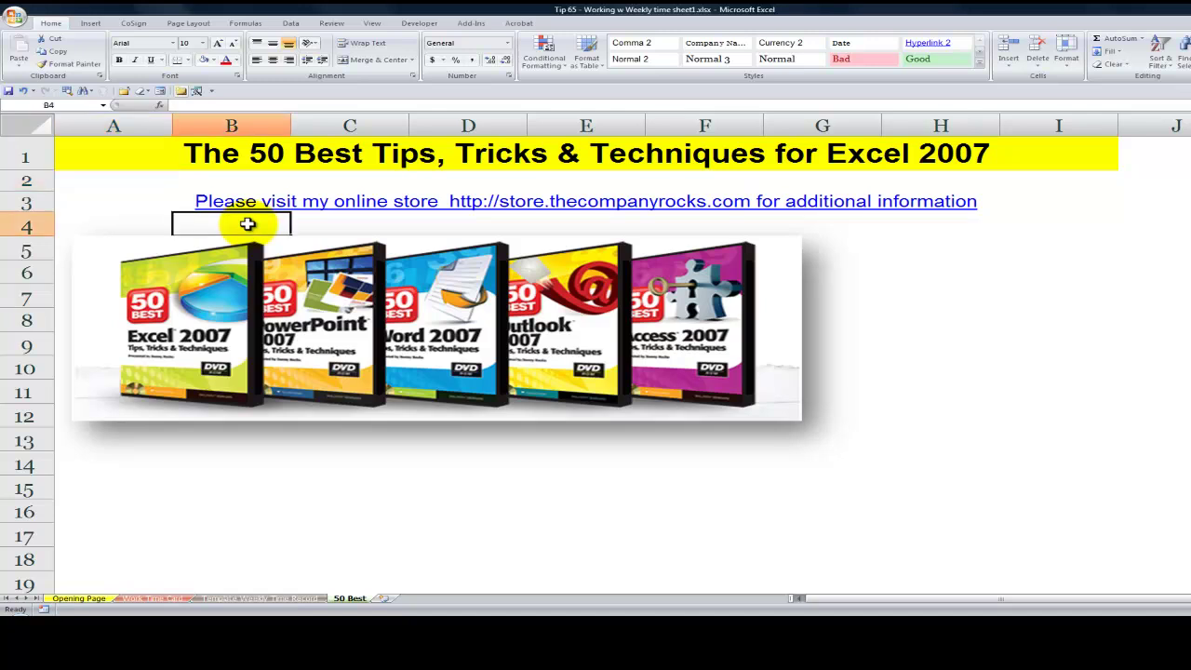